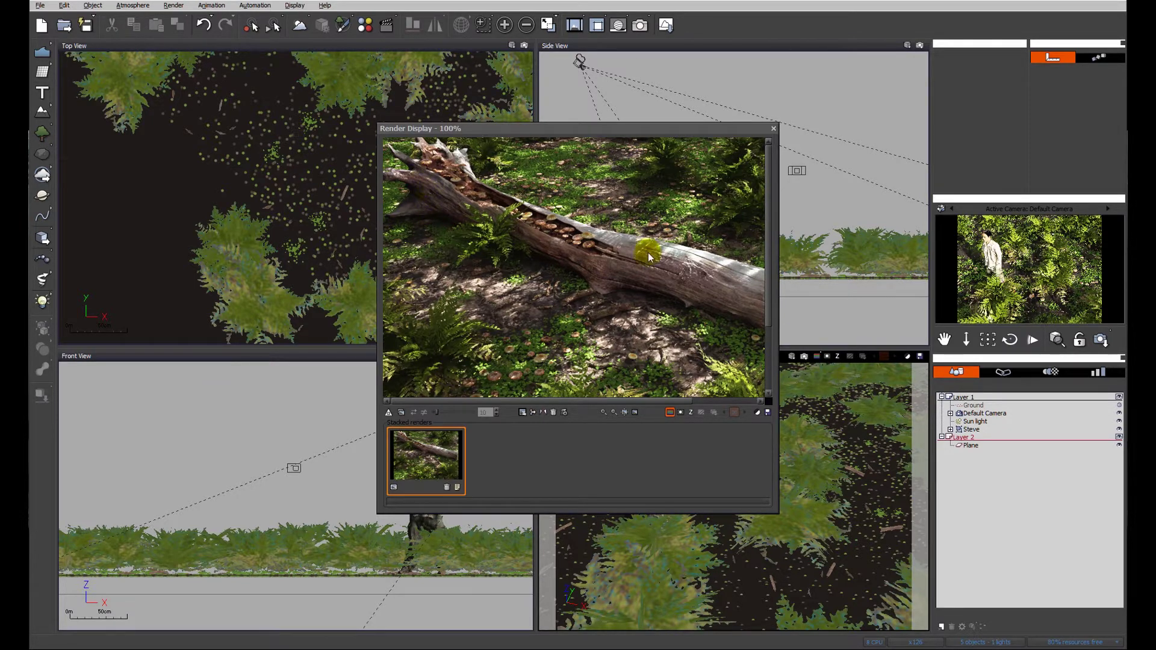
- Close the render preview and add a new Layer 3, making it the active layer
{"action": "left_click", "coordinate": [773, 129]}
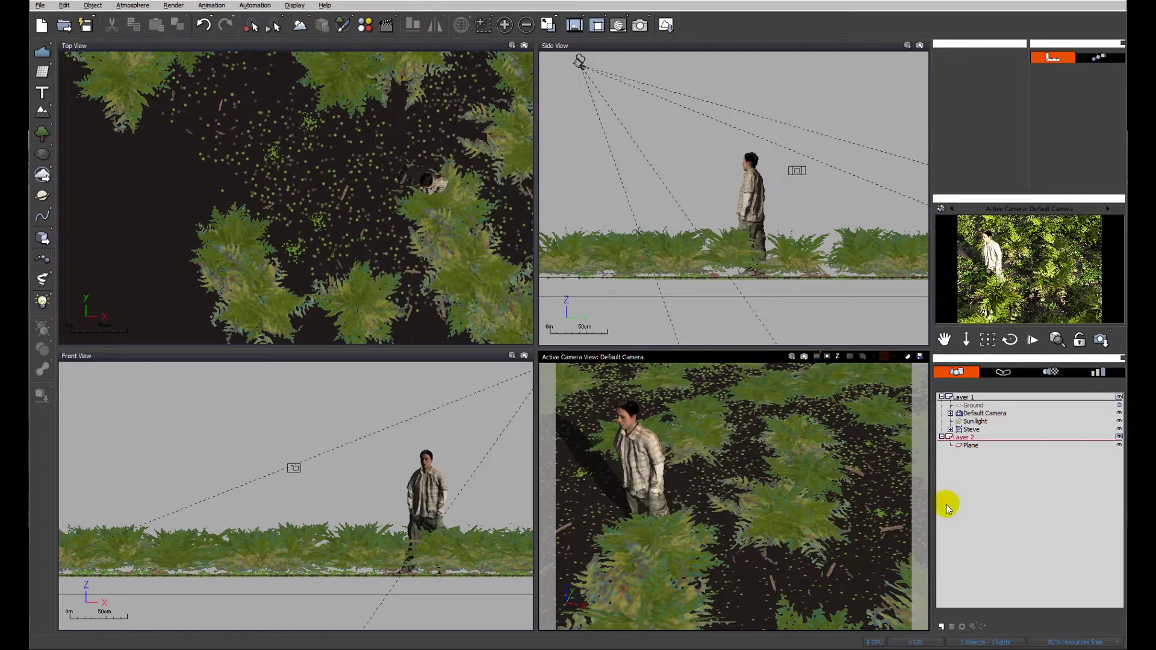
{"action": "left_click", "coordinate": [941, 627]}
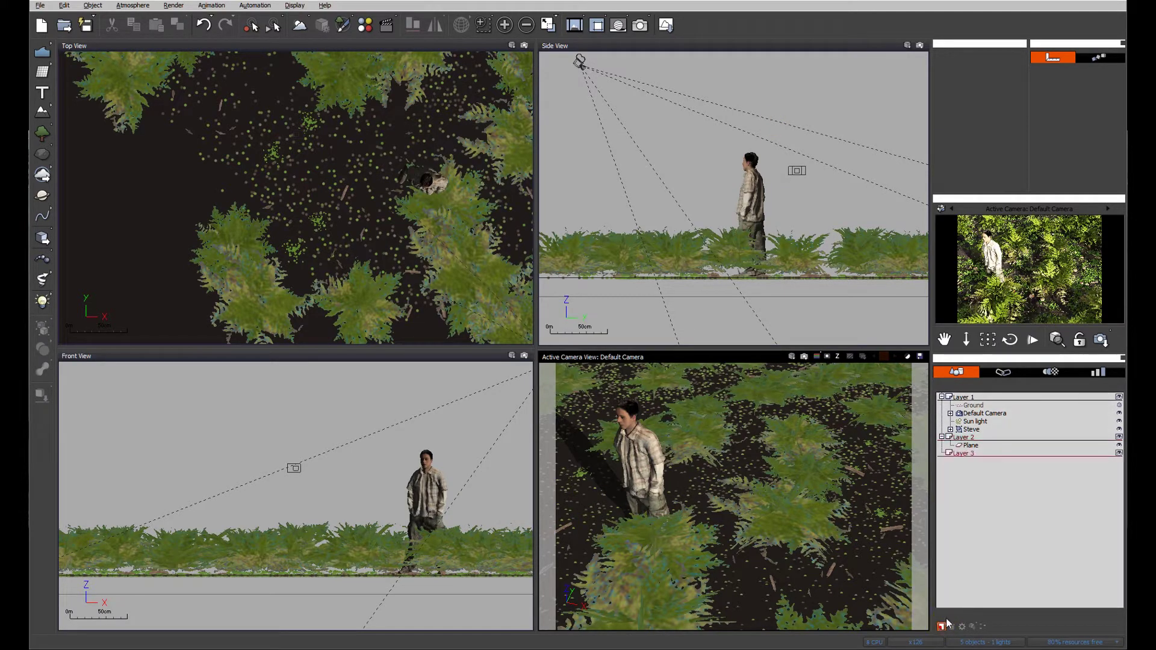
{"action": "left_click", "coordinate": [963, 454]}
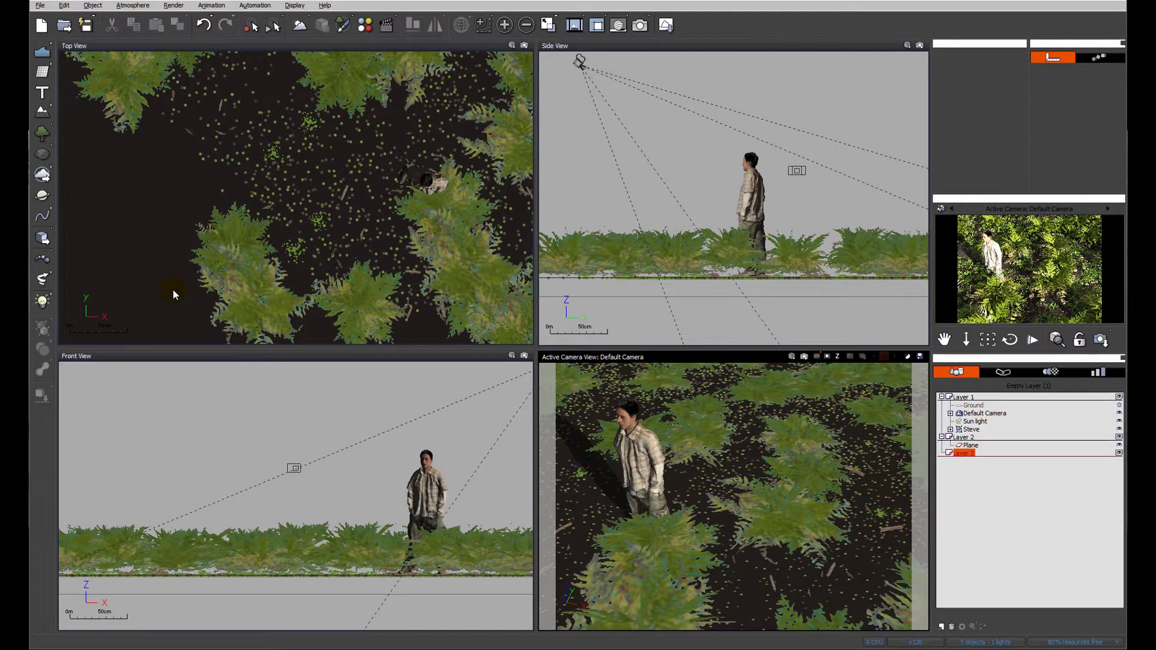
- Load tronc decomposition 01 from the Favorites objects collection into the scene
{"action": "left_click", "coordinate": [44, 240]}
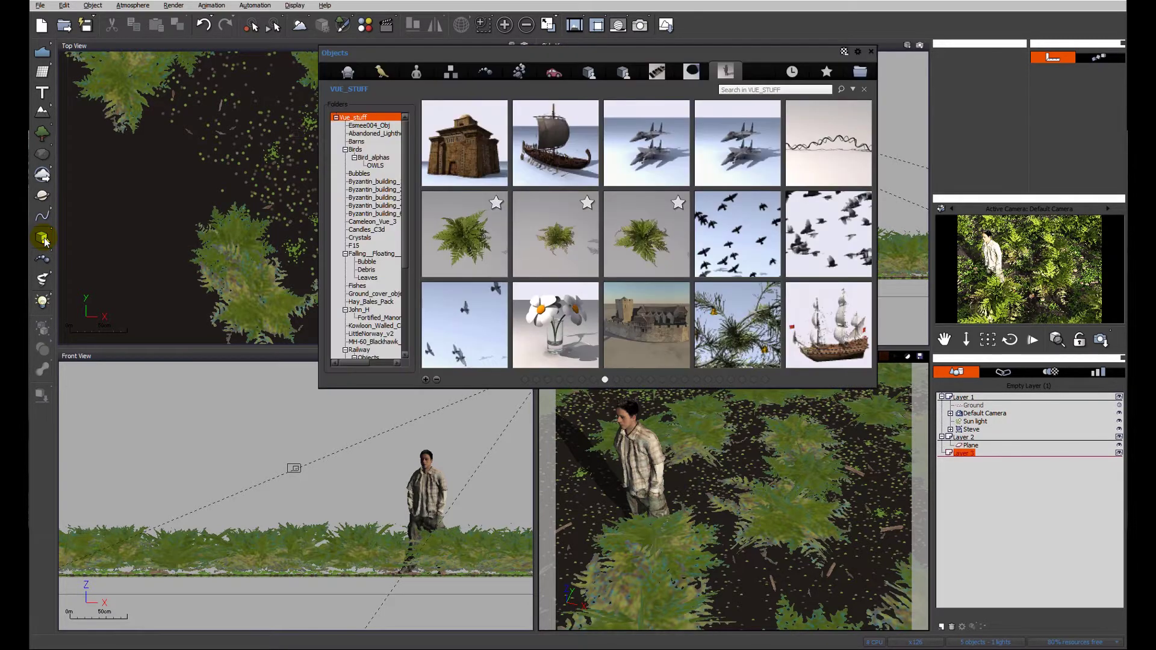
{"action": "left_click", "coordinate": [825, 72]}
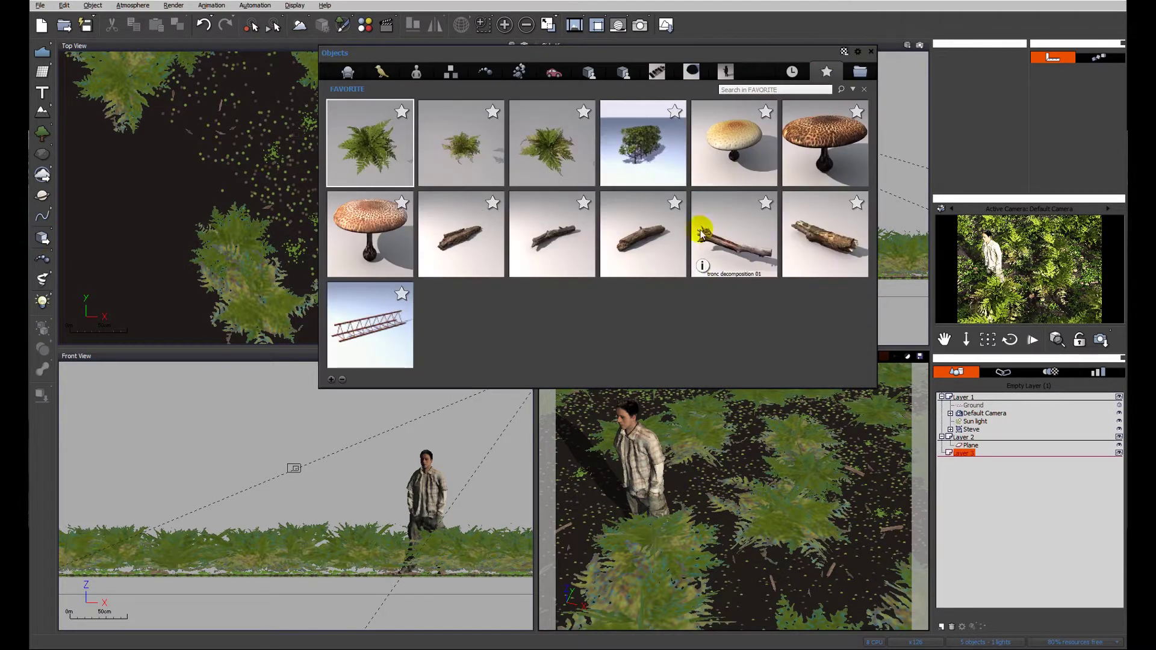
{"action": "double_click", "coordinate": [744, 242]}
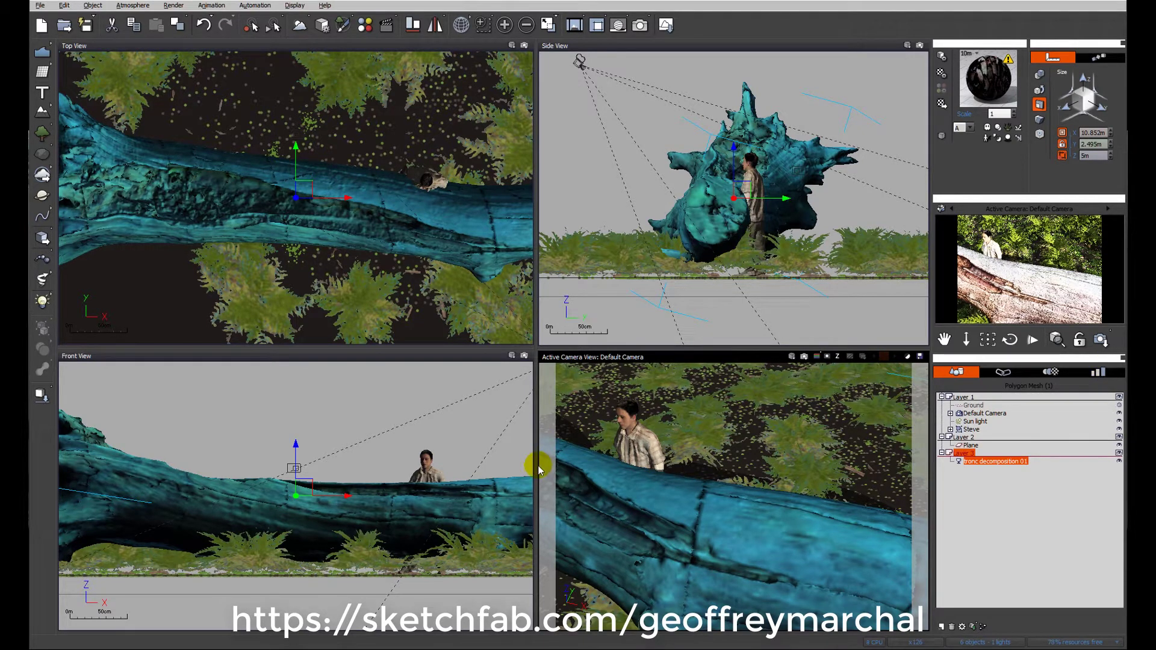
- Frame the log in the views, scale it down, and move it toward the figure
{"action": "right_click_drag", "start_coordinate": [438, 292], "coordinate": [428, 271]}
{"action": "scroll", "coordinate": [428, 271], "scroll_direction": "down", "scroll_amount": 3}
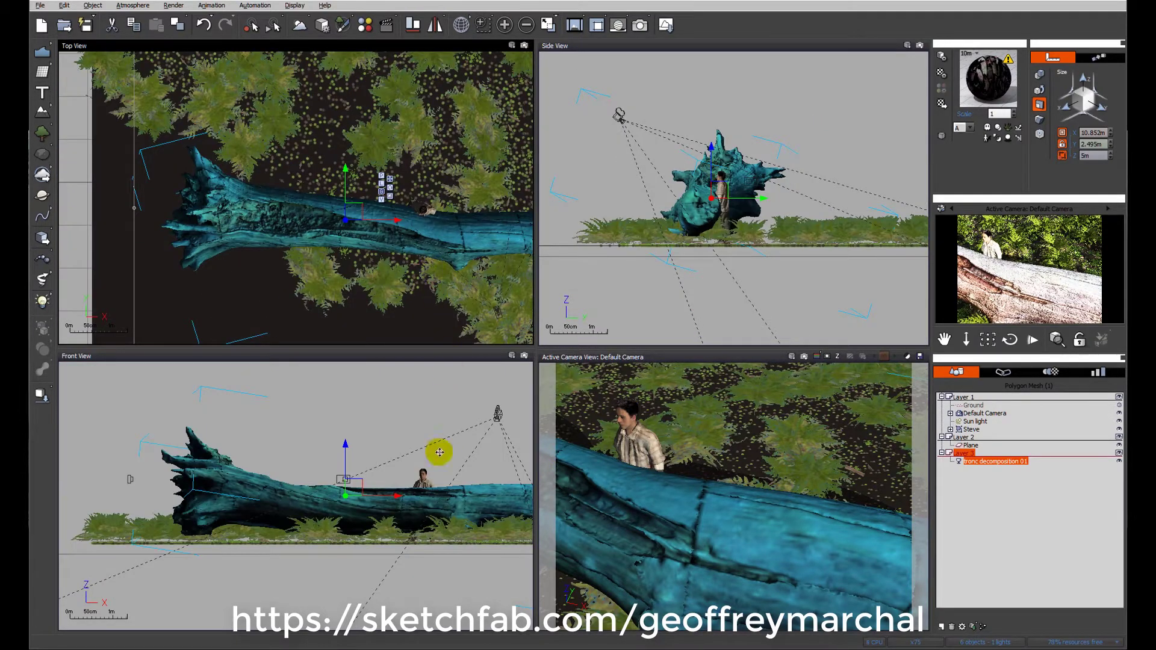
{"action": "right_click_drag", "start_coordinate": [450, 433], "coordinate": [351, 431]}
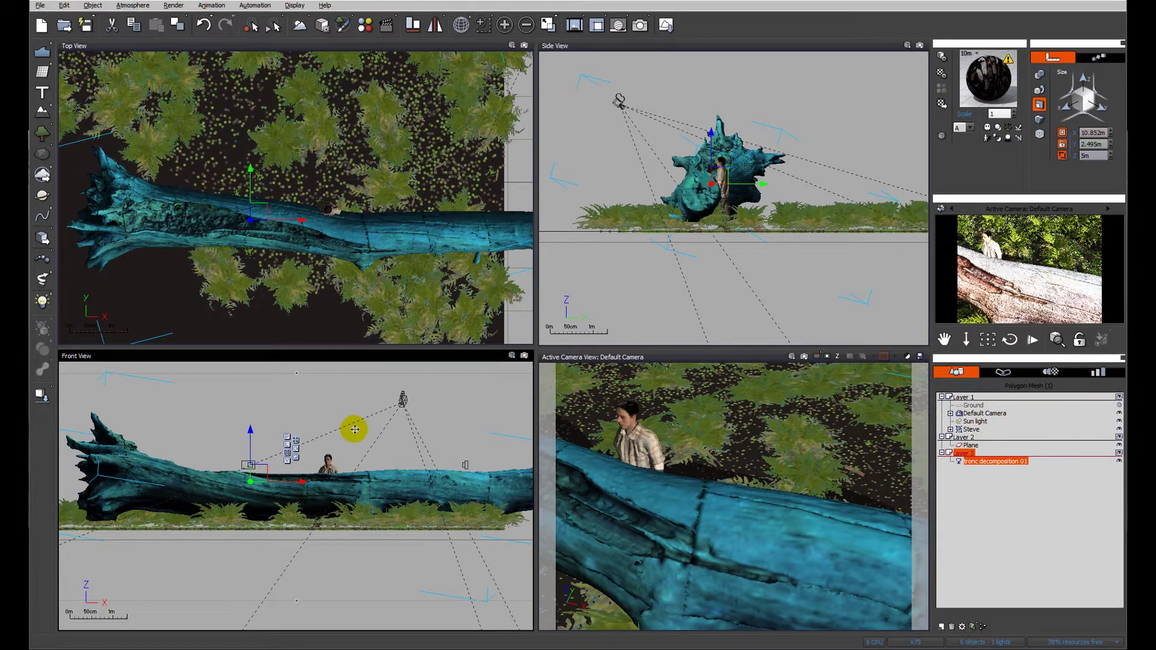
{"action": "right_click_drag", "start_coordinate": [412, 516], "coordinate": [428, 492]}
{"action": "scroll", "coordinate": [429, 492], "scroll_direction": "down", "scroll_amount": 2}
{"action": "left_click_drag", "start_coordinate": [490, 387], "coordinate": [323, 459]}
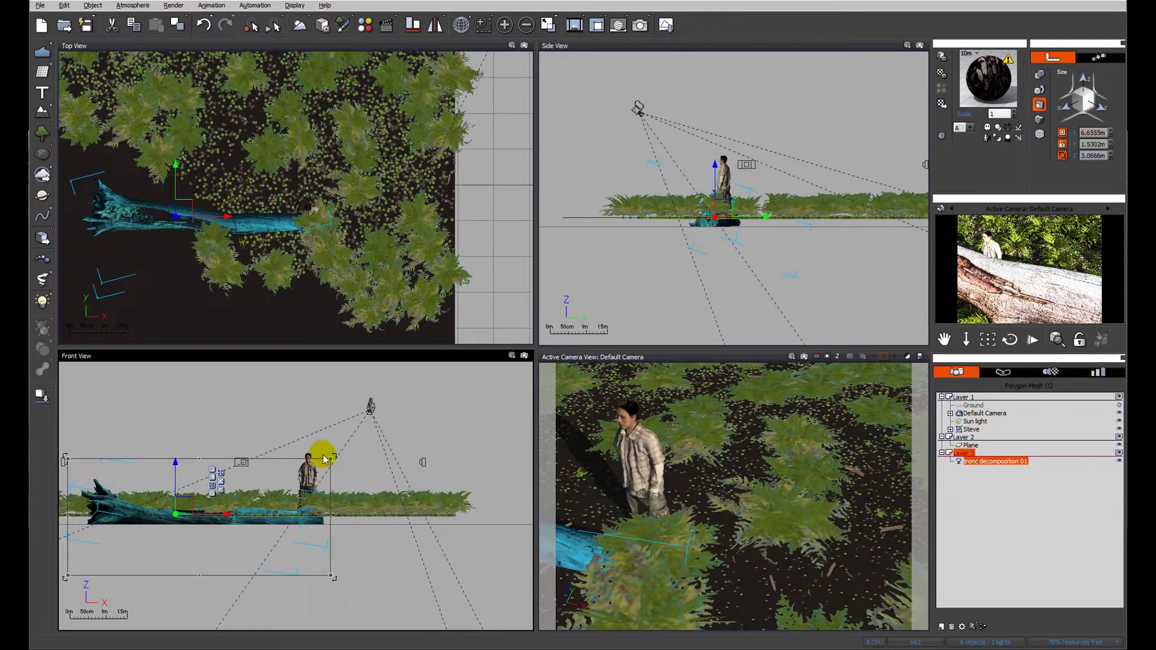
{"action": "left_click_drag", "start_coordinate": [256, 533], "coordinate": [305, 519]}
{"action": "left_click_drag", "start_coordinate": [305, 224], "coordinate": [329, 160]}
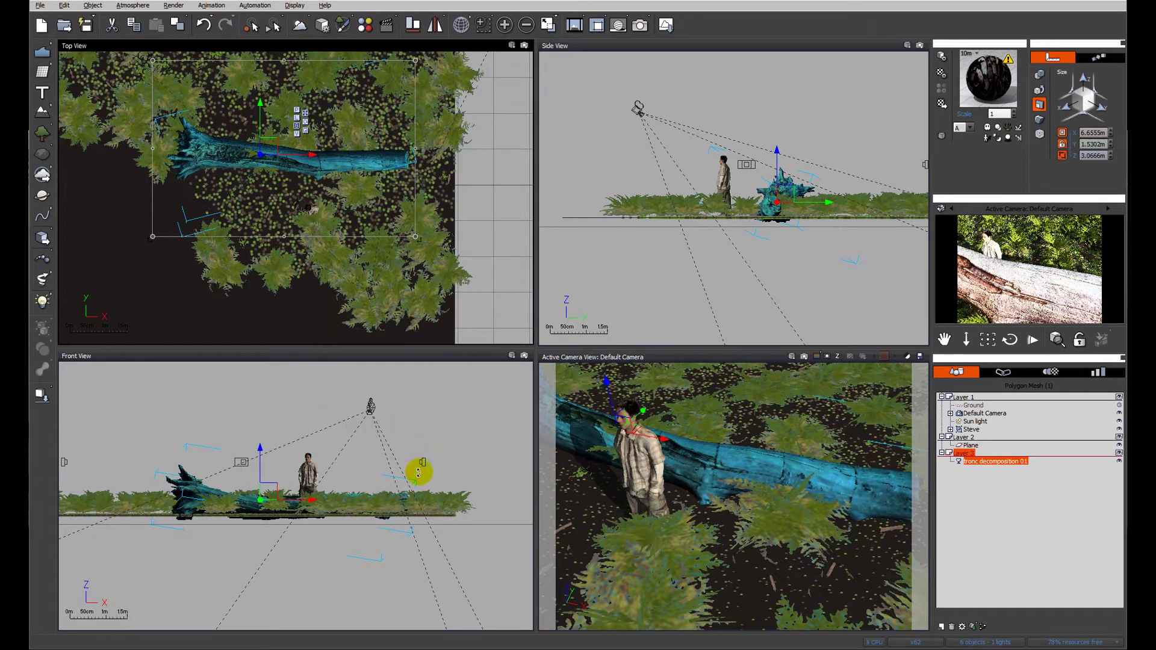
- Shrink the log to about 4.574 m, rotate it, and lay it on the fern floor
{"action": "left_click", "coordinate": [417, 460]}
{"action": "left_click_drag", "start_coordinate": [414, 446], "coordinate": [355, 472]}
{"action": "left_click_drag", "start_coordinate": [300, 528], "coordinate": [330, 514]}
{"action": "left_click_drag", "start_coordinate": [297, 157], "coordinate": [326, 155]}
{"action": "left_click", "coordinate": [355, 452]}
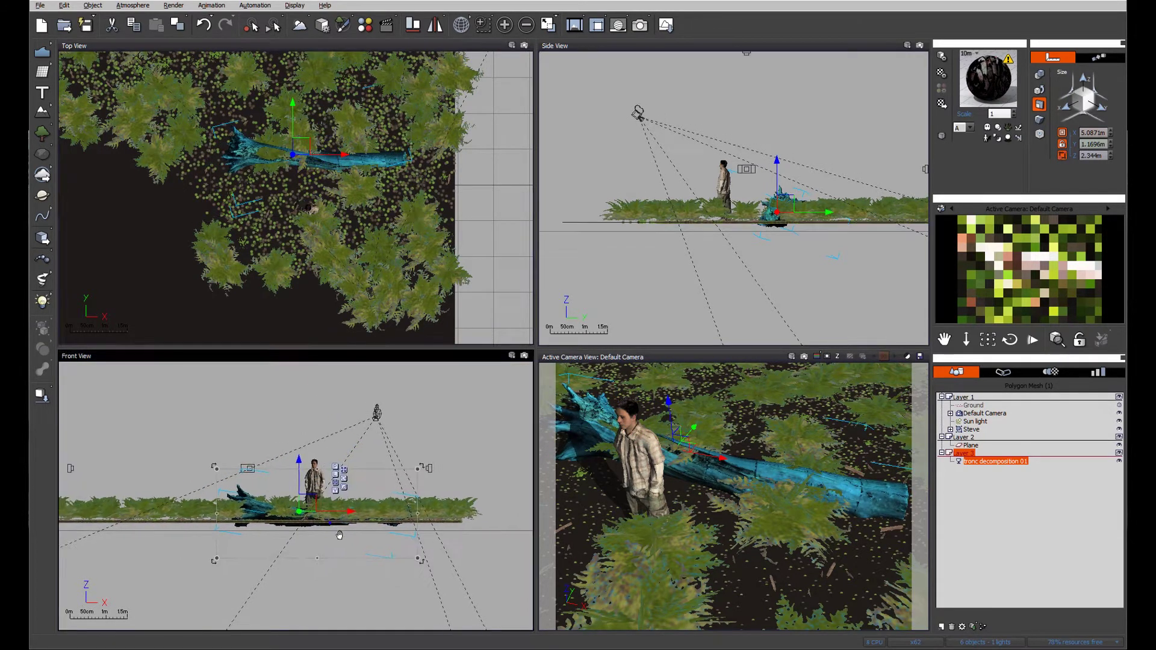
{"action": "mouse_move", "coordinate": [387, 485]}
{"action": "left_mouse_down"}
{"action": "mouse_move", "coordinate": [424, 474]}
{"action": "mouse_move", "coordinate": [407, 480]}
{"action": "left_mouse_up"}
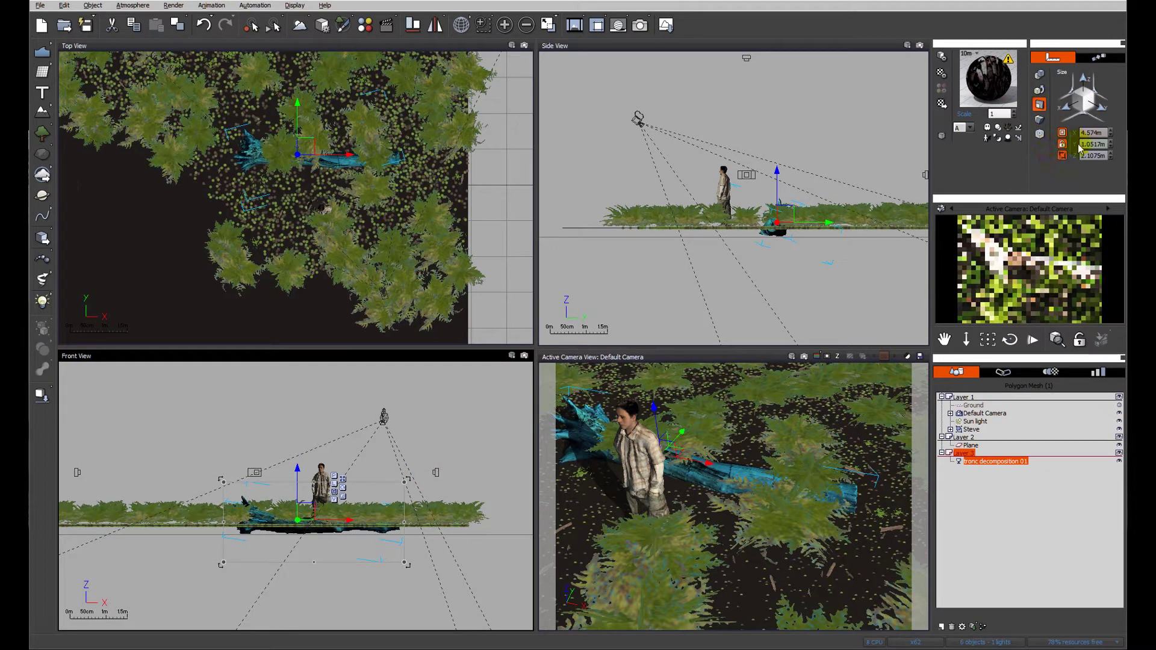
{"action": "mouse_move", "coordinate": [308, 518]}
{"action": "left_mouse_down"}
{"action": "mouse_move", "coordinate": [317, 533]}
{"action": "mouse_move", "coordinate": [310, 511]}
{"action": "mouse_move", "coordinate": [322, 511]}
{"action": "left_mouse_up"}
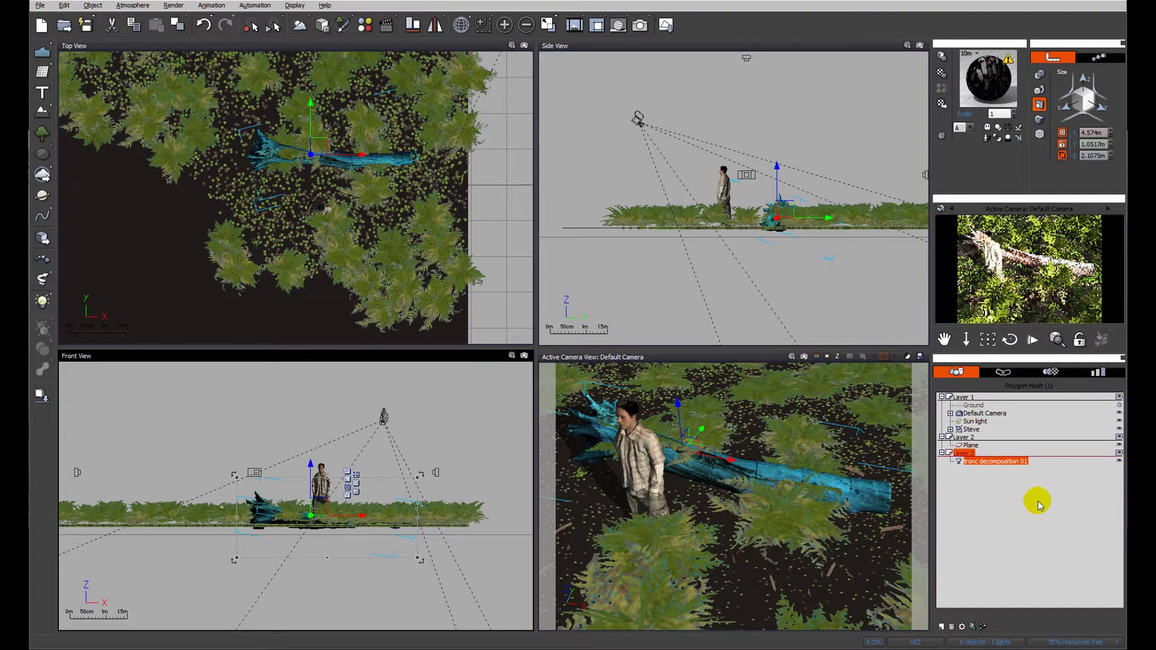
- Move the Steve figure onto Layer 2 and hide Layer 2 with its plane
{"action": "left_click", "coordinate": [972, 429]}
{"action": "left_click_drag", "start_coordinate": [973, 431], "coordinate": [972, 439]}
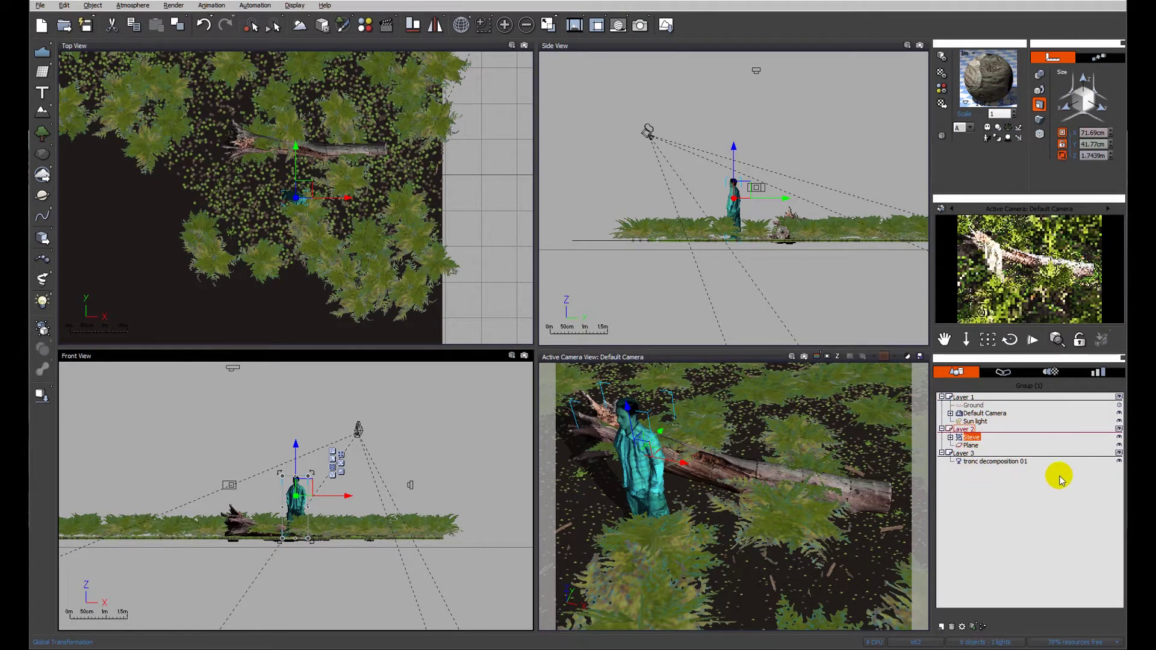
{"action": "left_click", "coordinate": [1119, 430]}
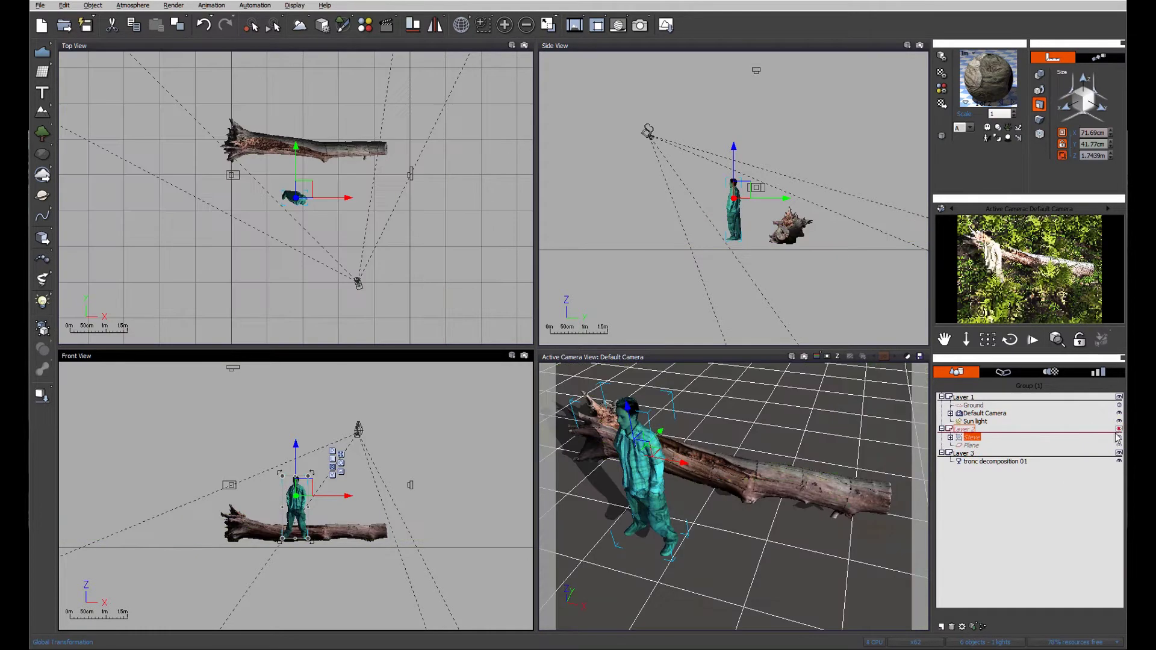
{"action": "left_click", "coordinate": [1019, 530]}
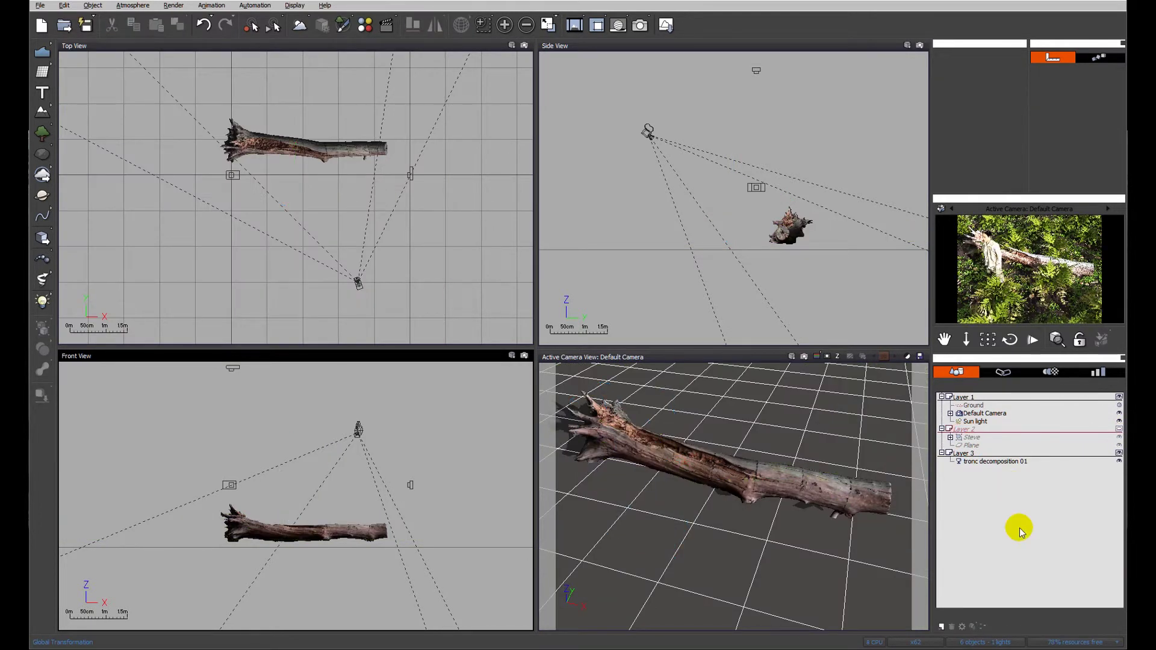
- Nudge the log along X, orbit the camera around it, and enable Render Dynamic EcoSystems
{"action": "left_click", "coordinate": [990, 461]}
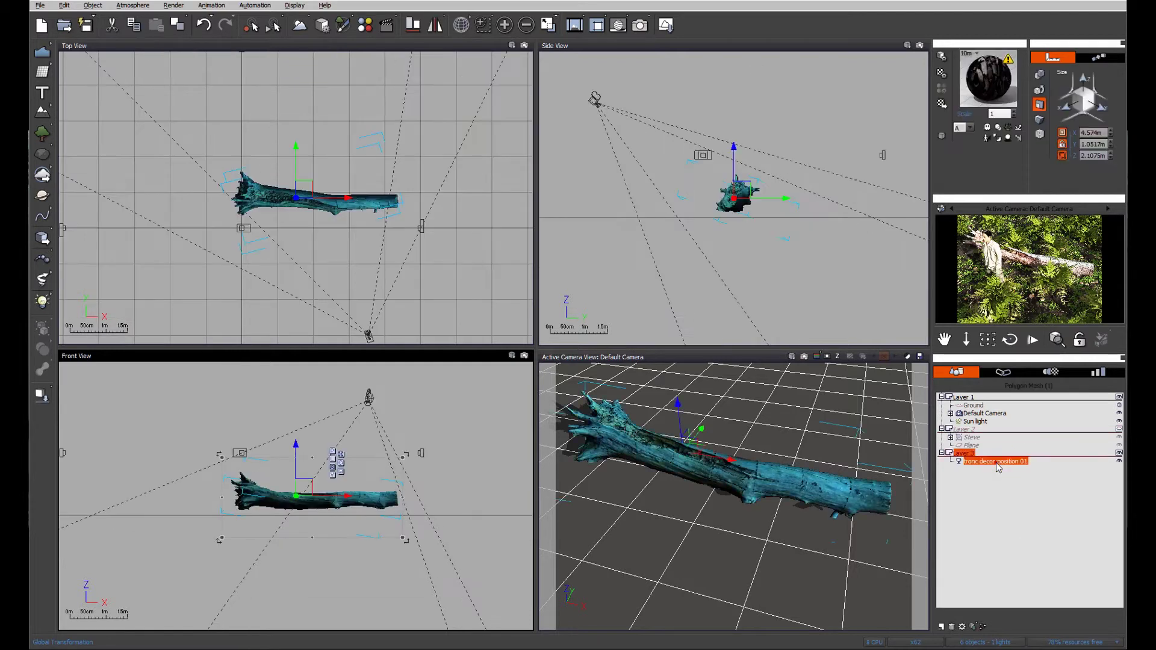
{"action": "left_click_drag", "start_coordinate": [330, 197], "coordinate": [334, 198]}
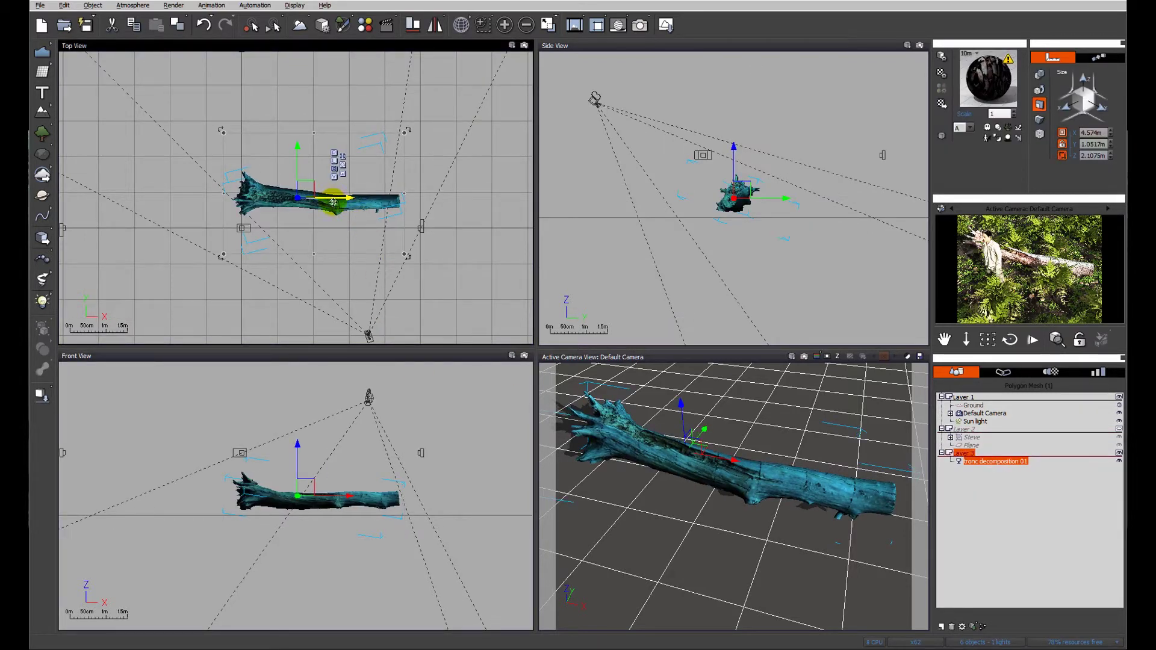
{"action": "left_click_drag", "start_coordinate": [1011, 338], "coordinate": [521, 159]}
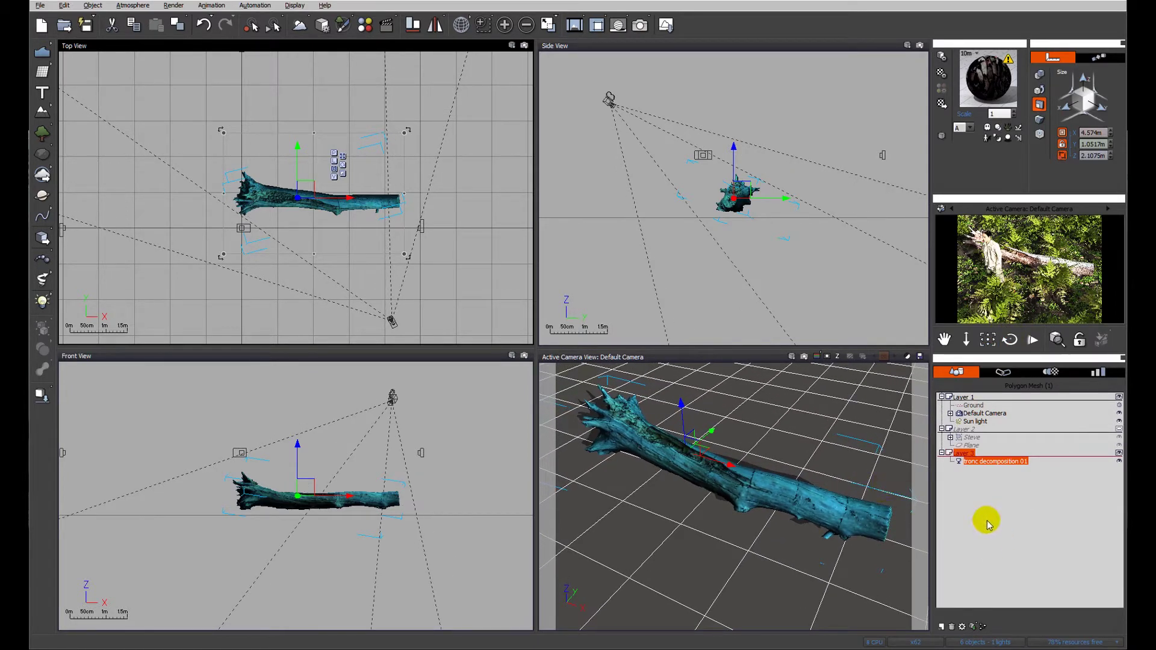
{"action": "right_click", "coordinate": [1030, 270]}
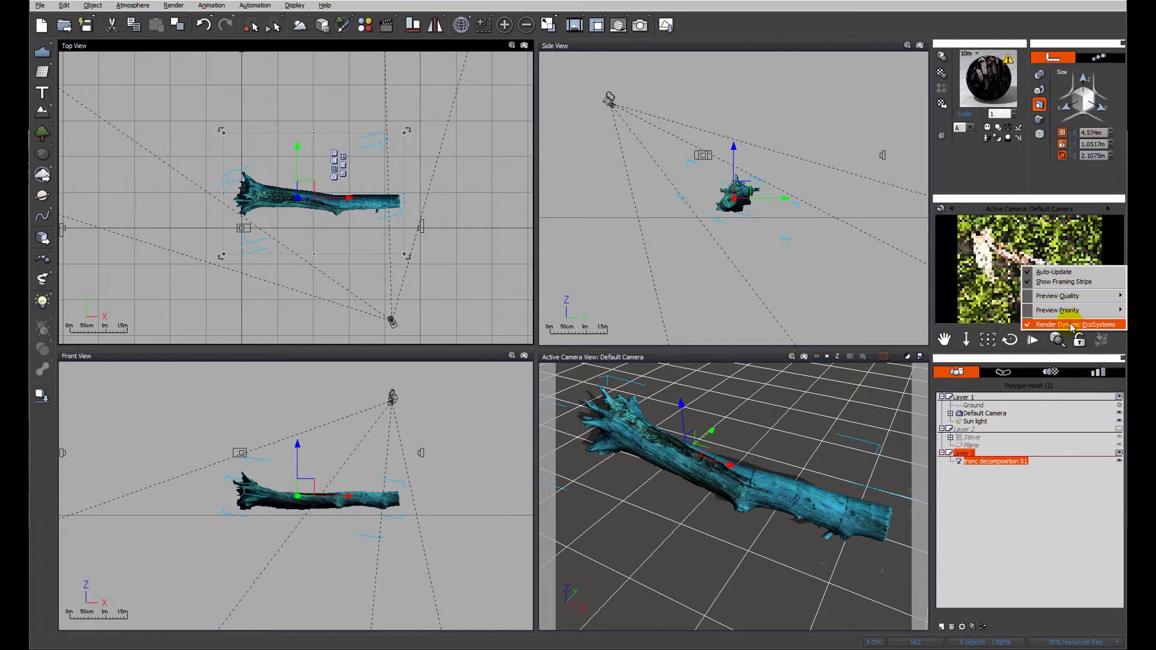
{"action": "left_click", "coordinate": [1028, 325]}
- Hide Steve and the ground plane from the camera preview, then reselect the log
{"action": "left_click", "coordinate": [1023, 528]}
{"action": "left_click", "coordinate": [1029, 496]}
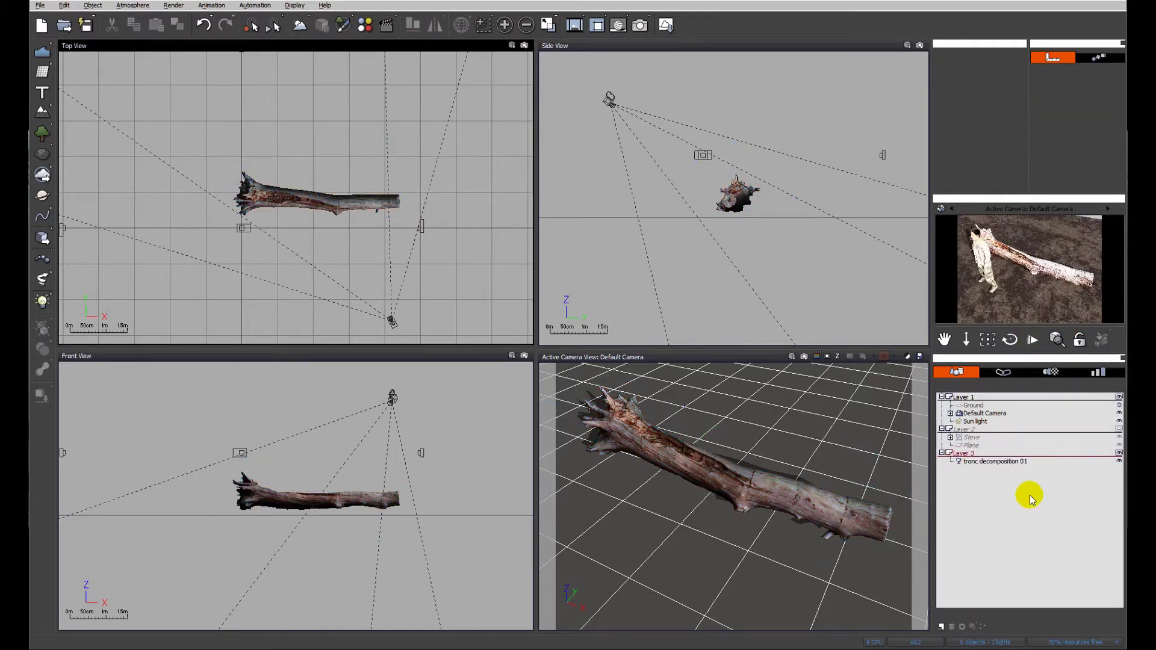
{"action": "left_click", "coordinate": [959, 438]}
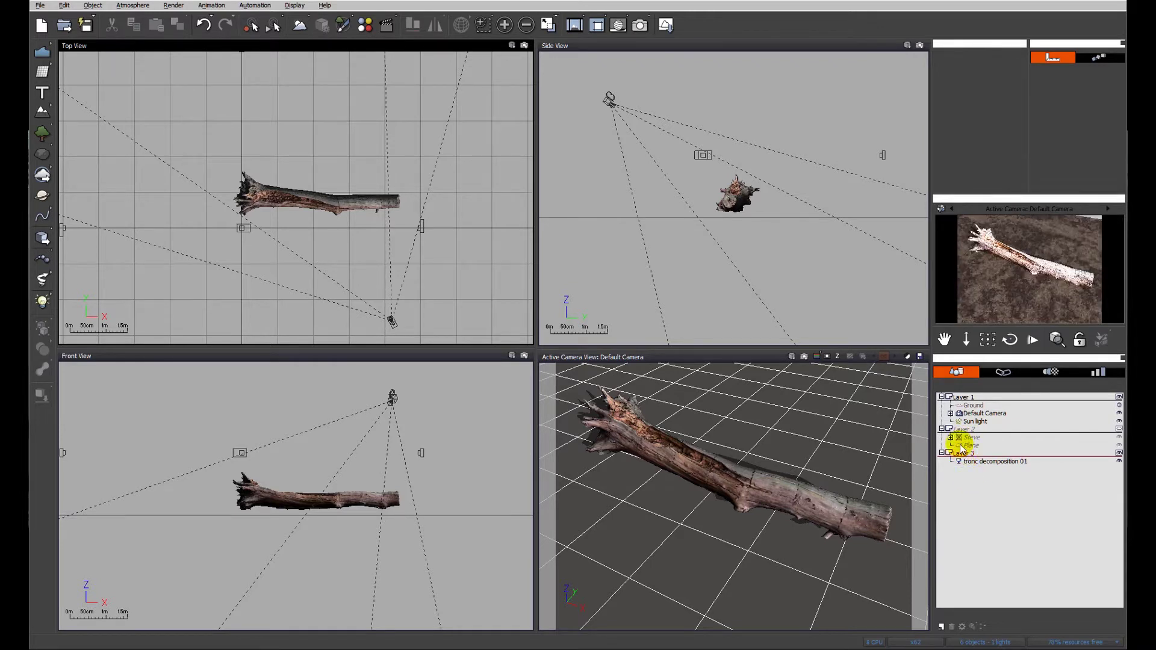
{"action": "left_click", "coordinate": [999, 515]}
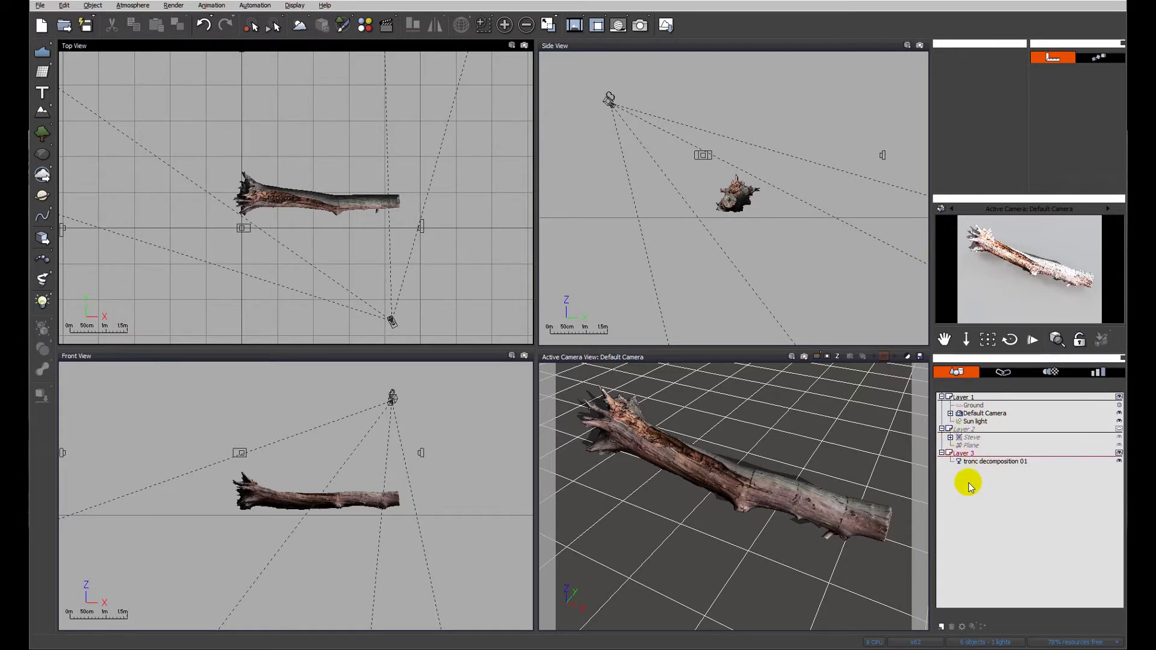
{"action": "left_click", "coordinate": [992, 461]}
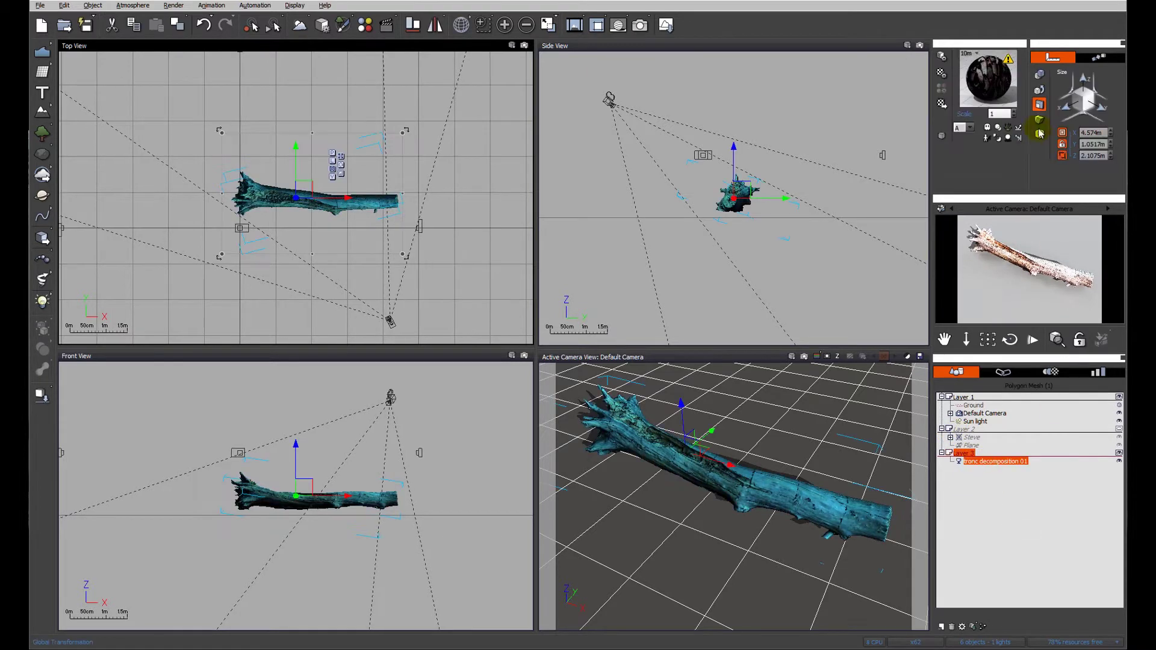
- Open the log's Material_0 for editing and load a different texture picture
{"action": "right_click", "coordinate": [984, 87]}
{"action": "left_click", "coordinate": [1011, 91]}
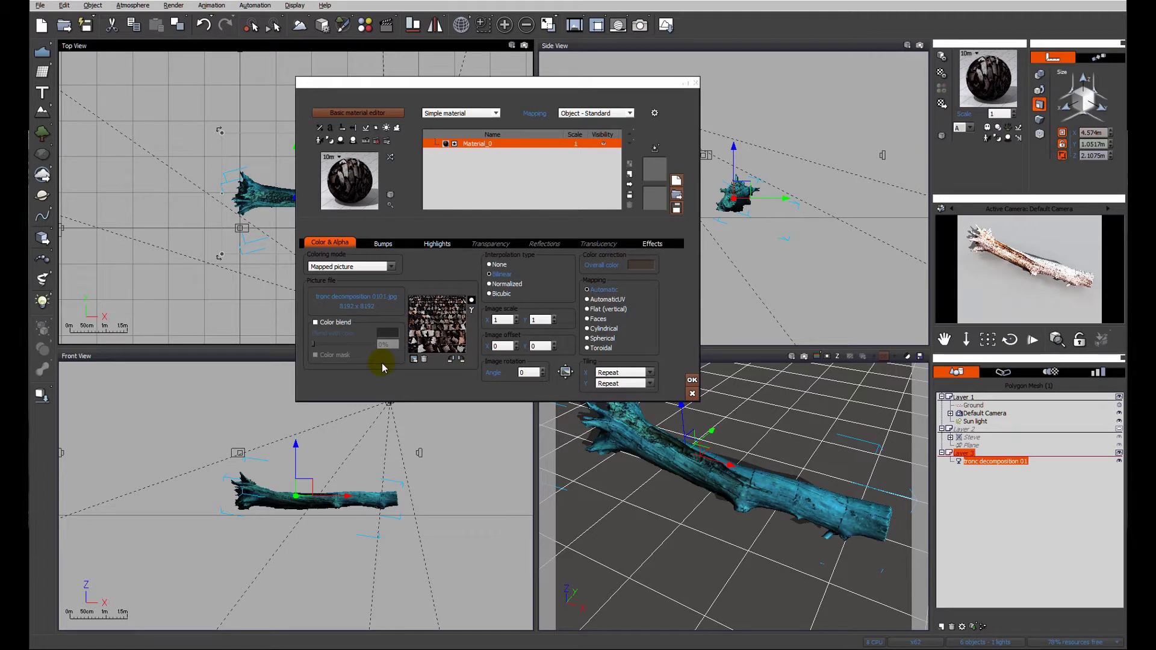
{"action": "right_click", "coordinate": [438, 324]}
{"action": "left_click", "coordinate": [464, 325]}
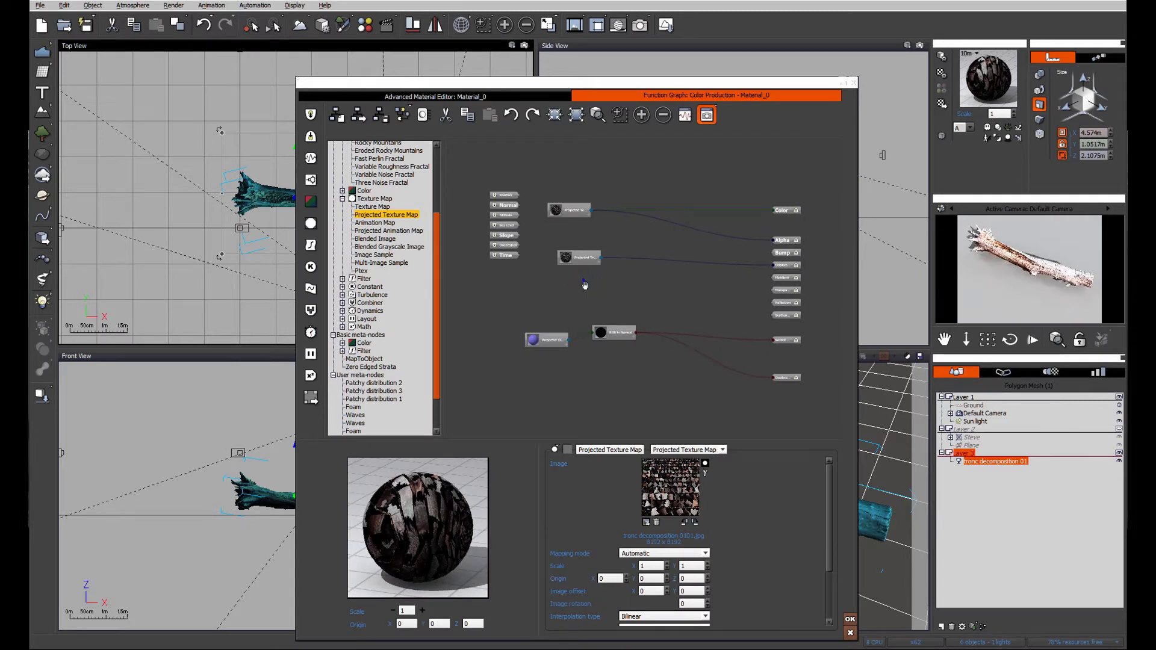
- Rearrange the normal-map texture node and output column in Material_0's graph
{"action": "left_click_drag", "start_coordinate": [569, 357], "coordinate": [563, 345]}
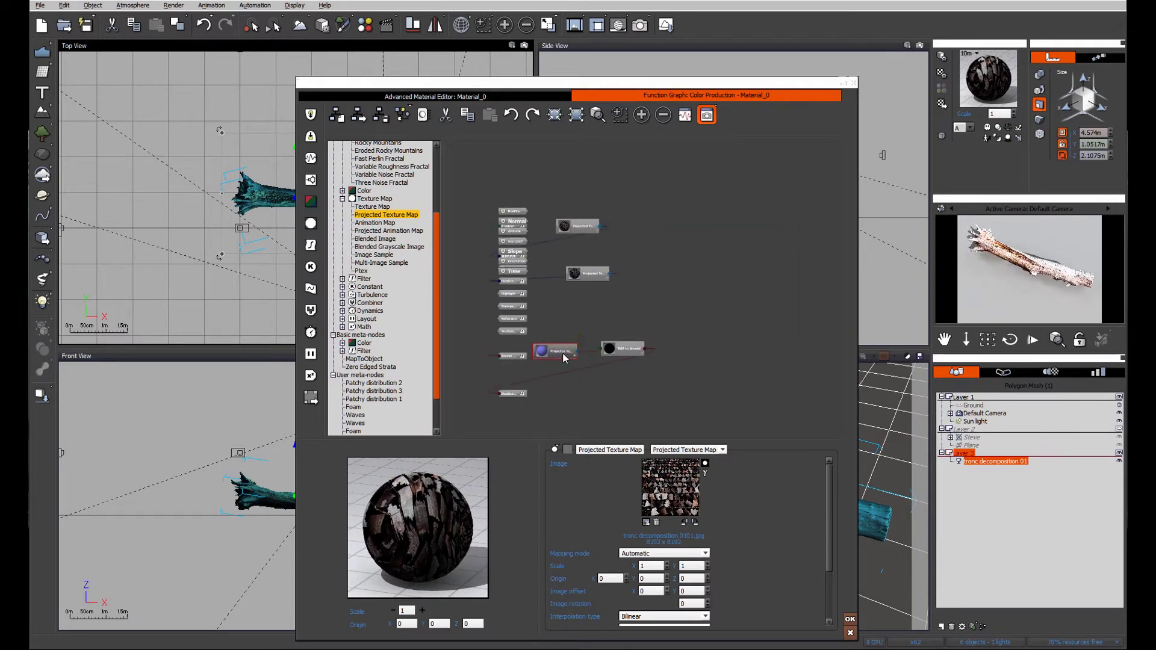
{"action": "left_click_drag", "start_coordinate": [662, 366], "coordinate": [762, 351]}
{"action": "left_click", "coordinate": [568, 348]}
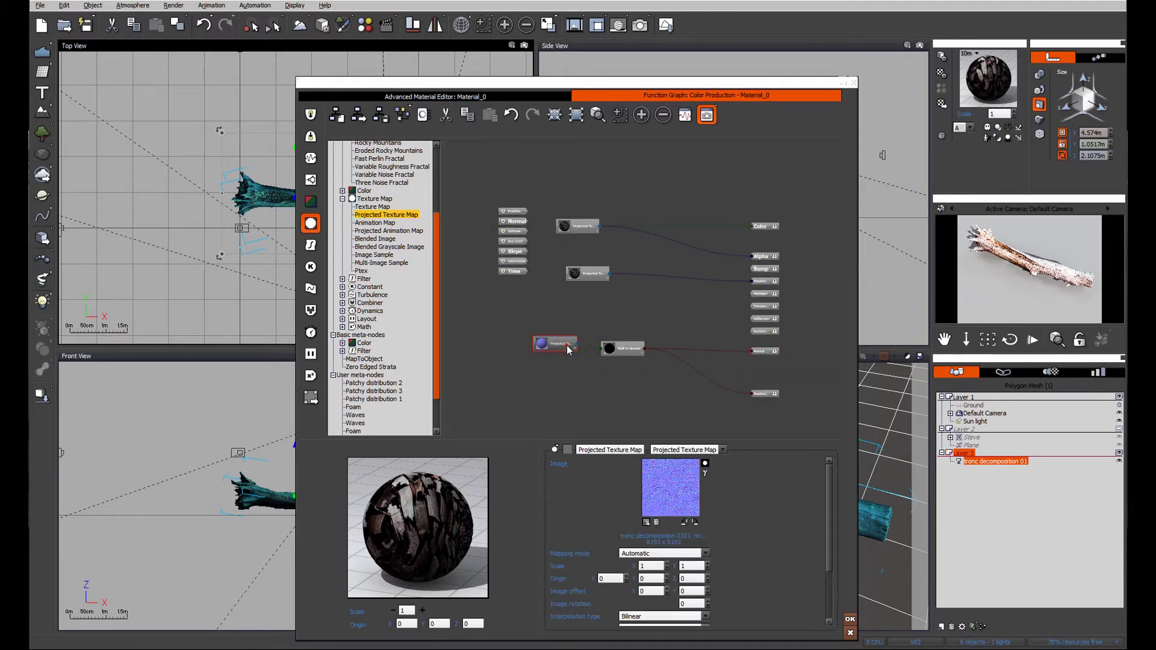
{"action": "left_click", "coordinate": [595, 276]}
{"action": "scroll", "coordinate": [597, 312], "scroll_direction": "up", "scroll_amount": 2}
{"action": "scroll", "coordinate": [596, 311], "scroll_direction": "up", "scroll_amount": 3}
{"action": "left_click_drag", "start_coordinate": [516, 348], "coordinate": [511, 356]}
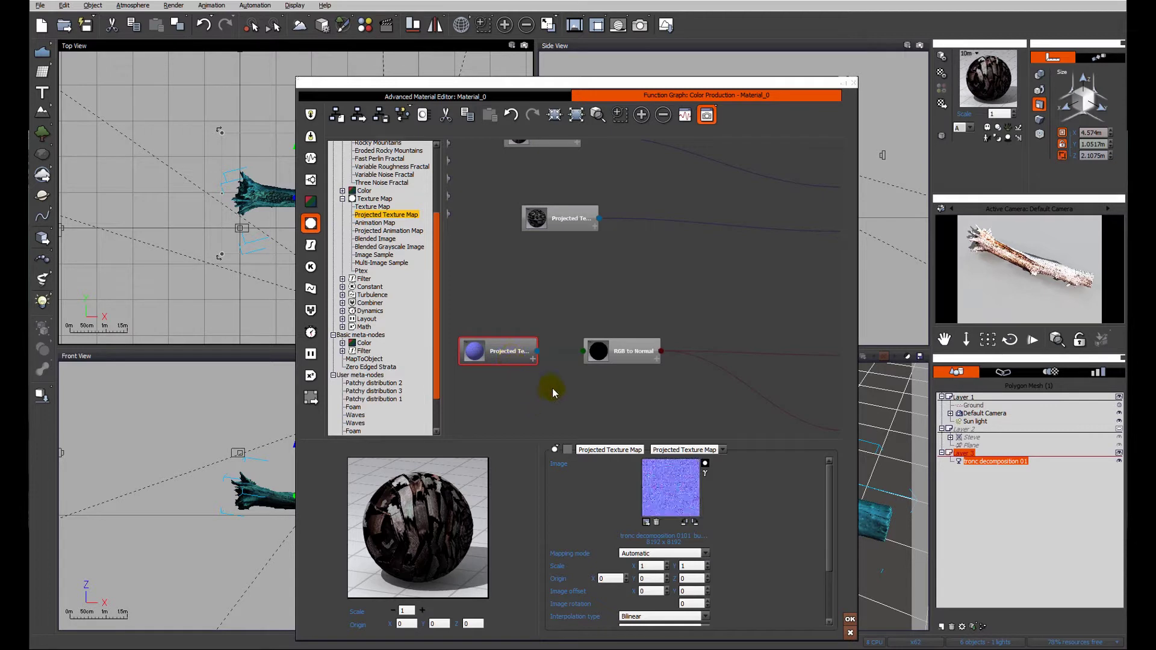
{"action": "left_click", "coordinate": [641, 357]}
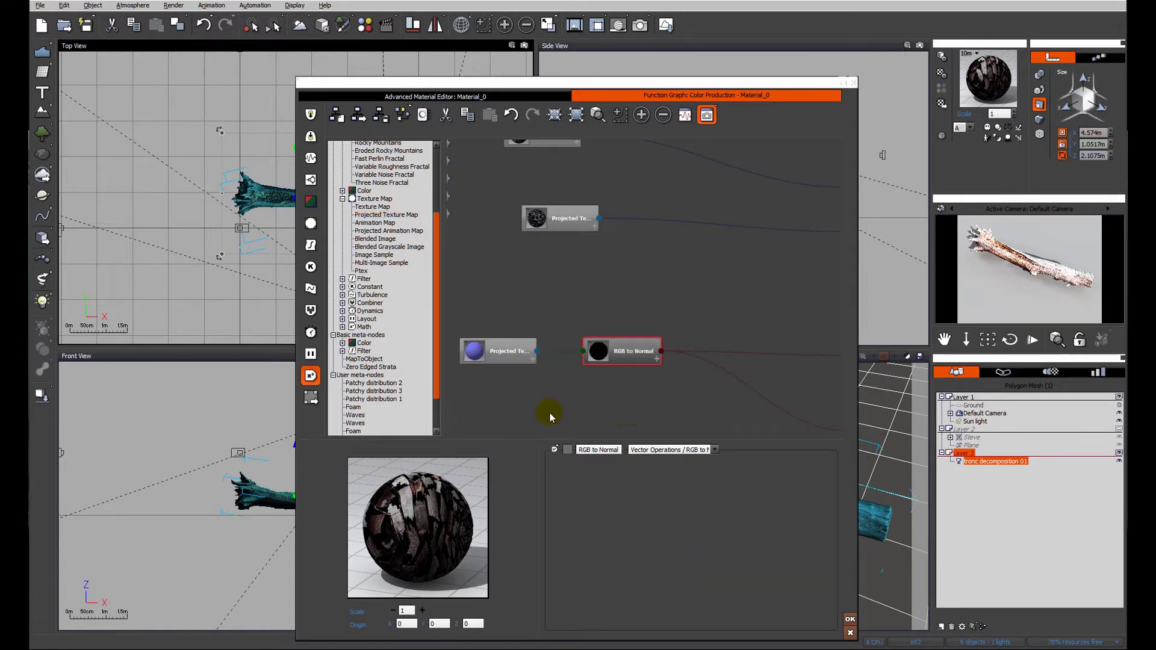
- Add an RGB to Normal node from Math > Vector Operations and position it
{"action": "left_click", "coordinate": [342, 327]}
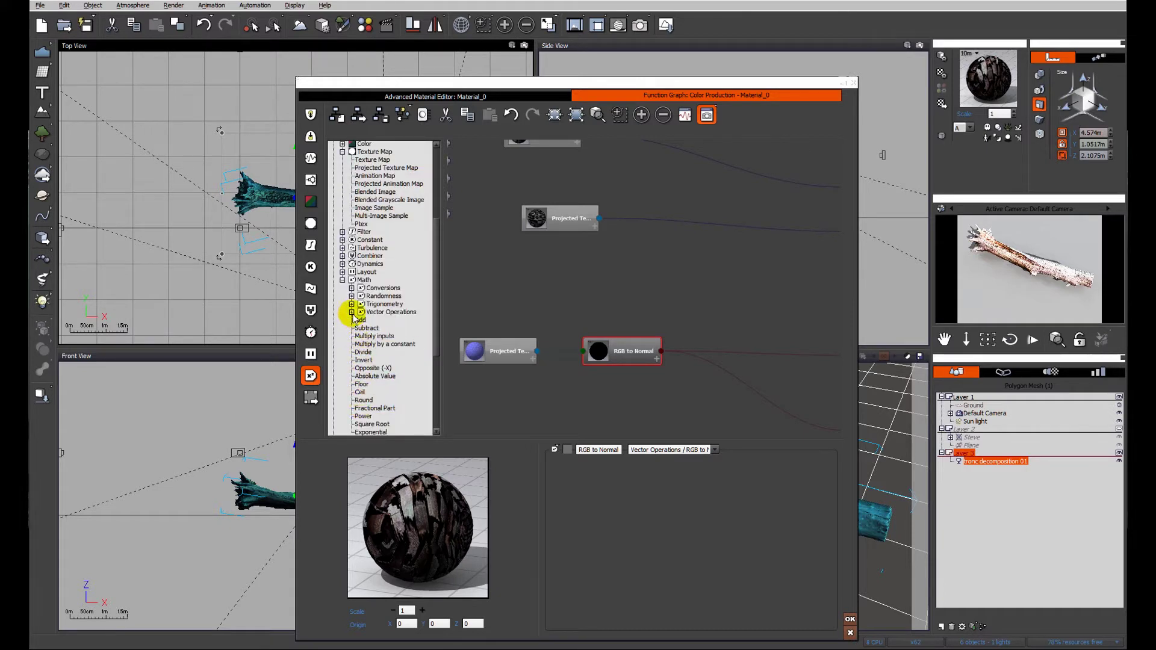
{"action": "left_click", "coordinate": [352, 312]}
{"action": "left_click", "coordinate": [375, 417]}
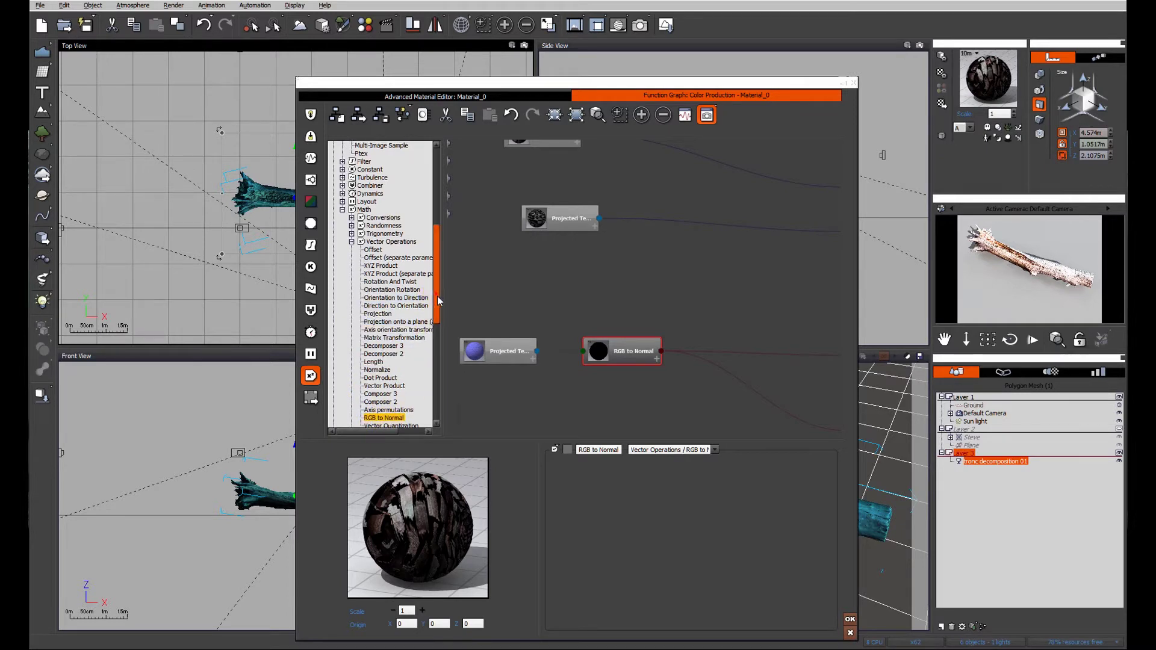
{"action": "left_click_drag", "start_coordinate": [438, 301], "coordinate": [406, 330]}
{"action": "left_click_drag", "start_coordinate": [679, 395], "coordinate": [561, 366]}
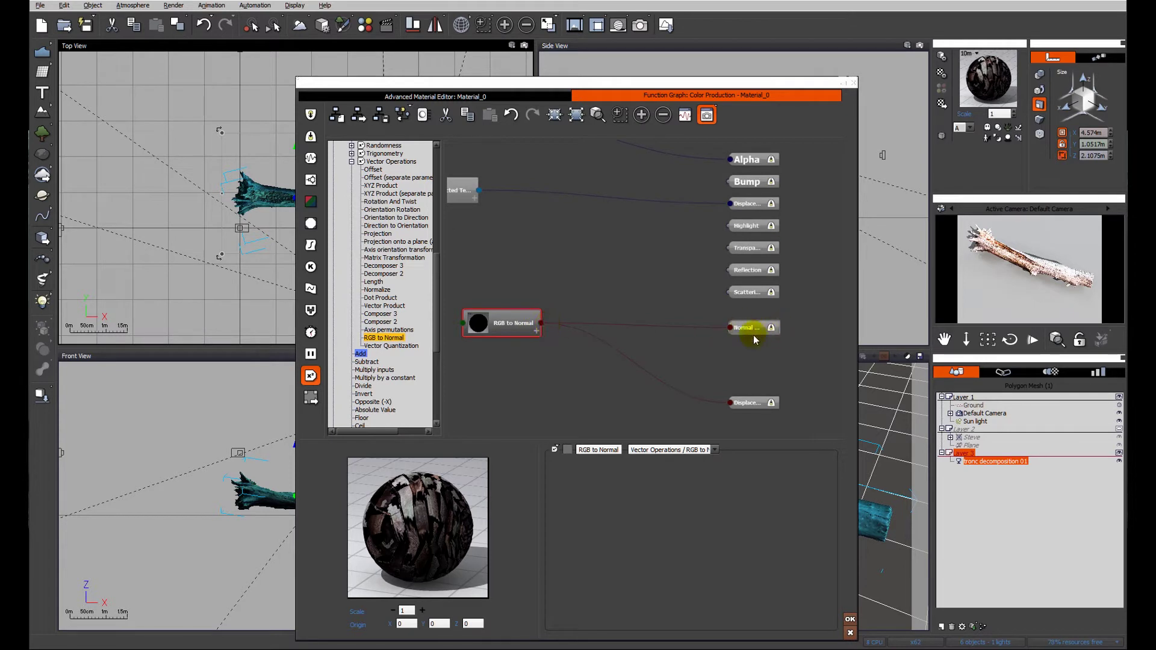
{"action": "left_click", "coordinate": [709, 351]}
- Add a Displace Direction output node fed by RGB to Normal
{"action": "right_click", "coordinate": [665, 345]}
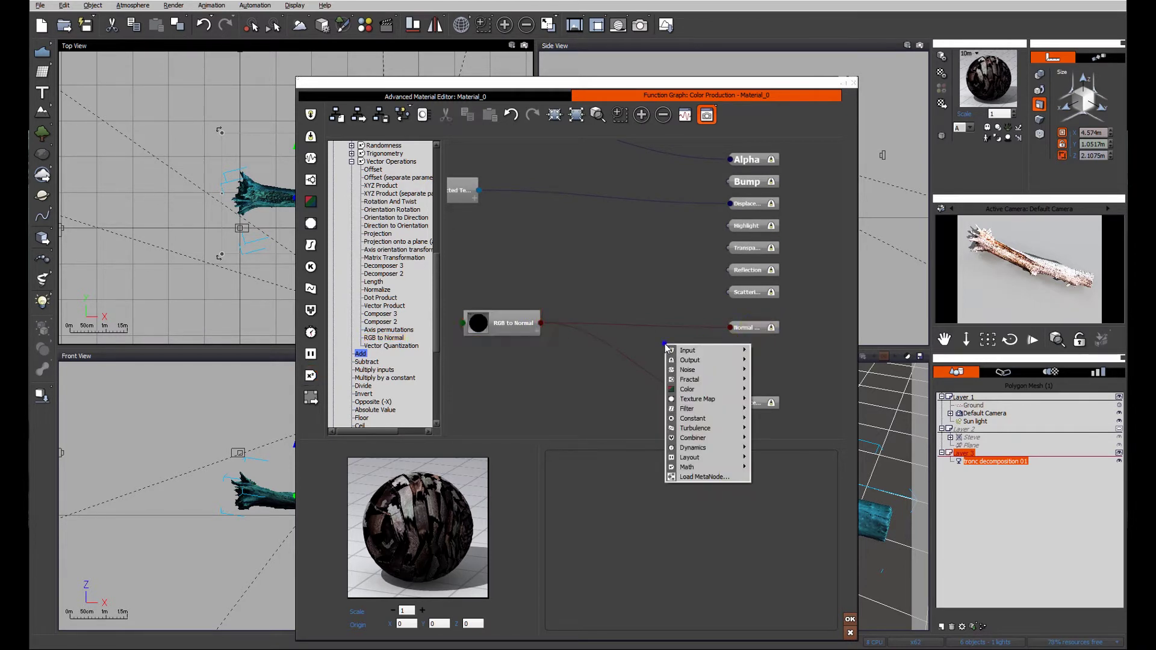
{"action": "mouse_move", "coordinate": [689, 361]}
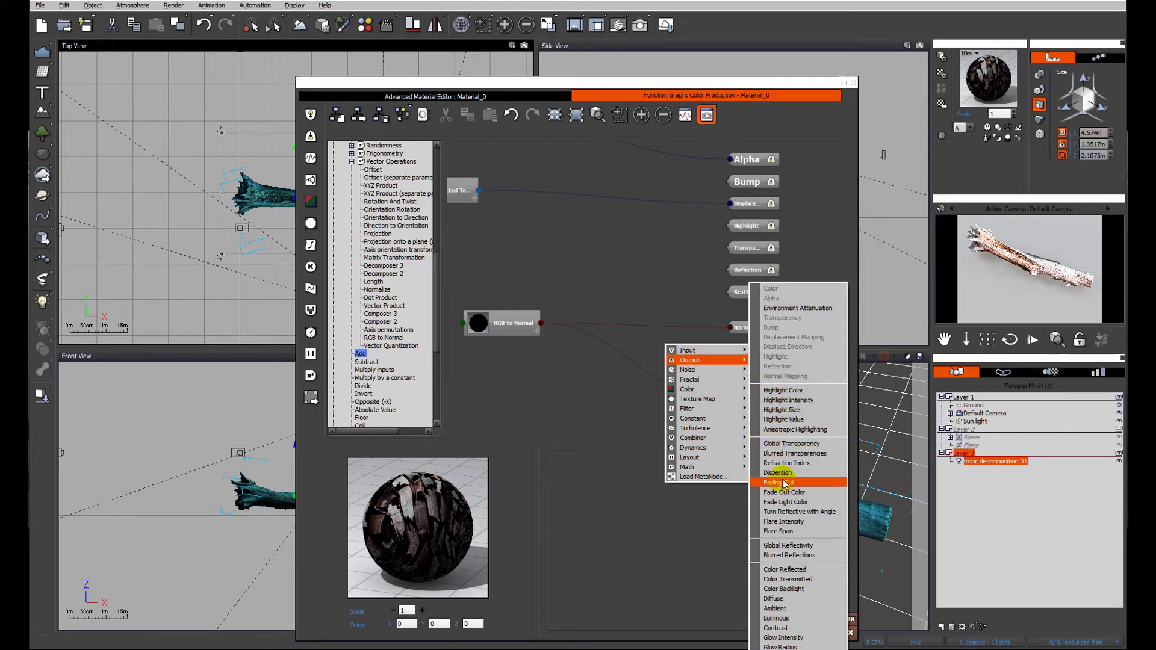
{"action": "left_click", "coordinate": [787, 377]}
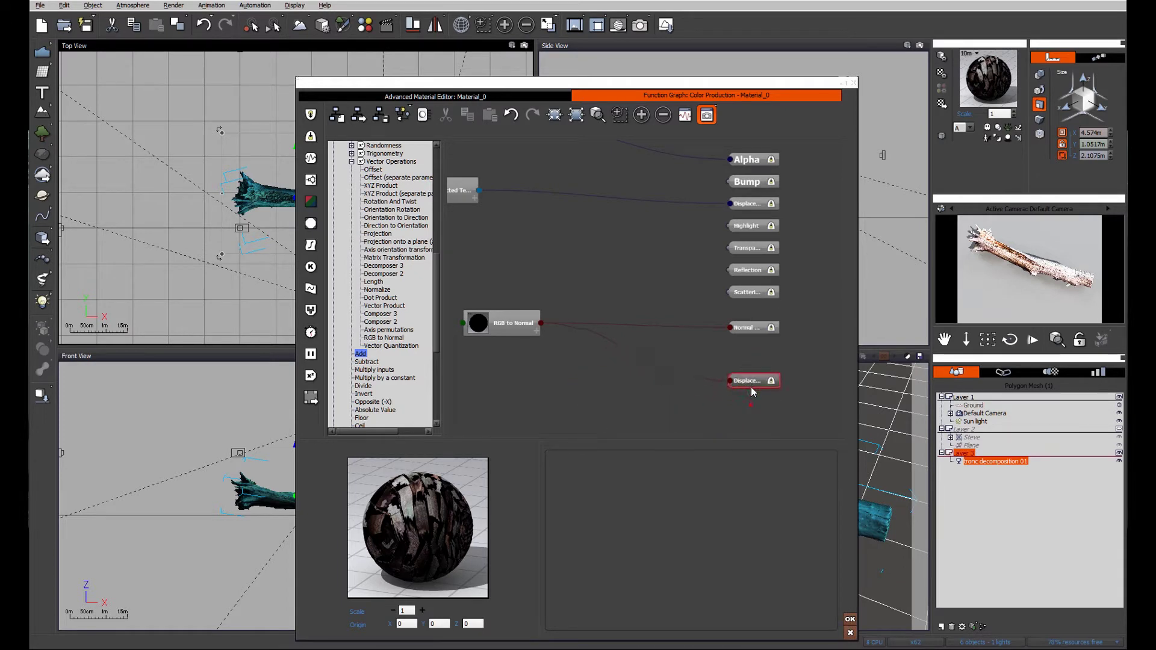
{"action": "left_click", "coordinate": [751, 409]}
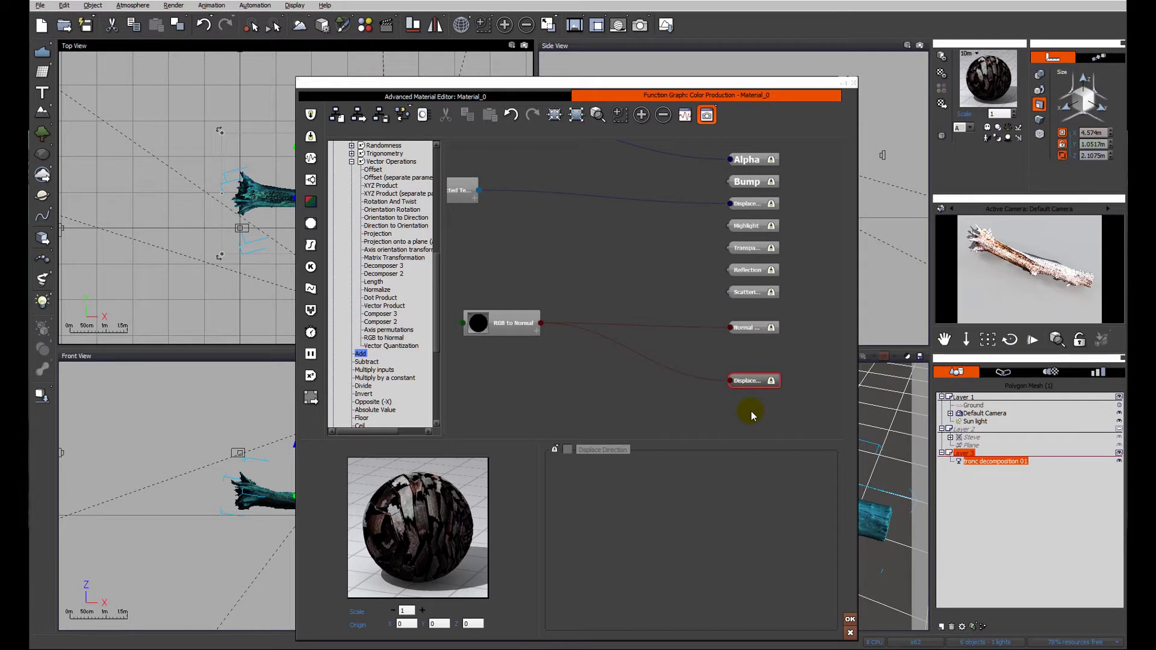
{"action": "left_click_drag", "start_coordinate": [774, 379], "coordinate": [804, 388]}
- Insert a Projected Texture node before RGB to Normal and return to layer settings
{"action": "left_click", "coordinate": [514, 346]}
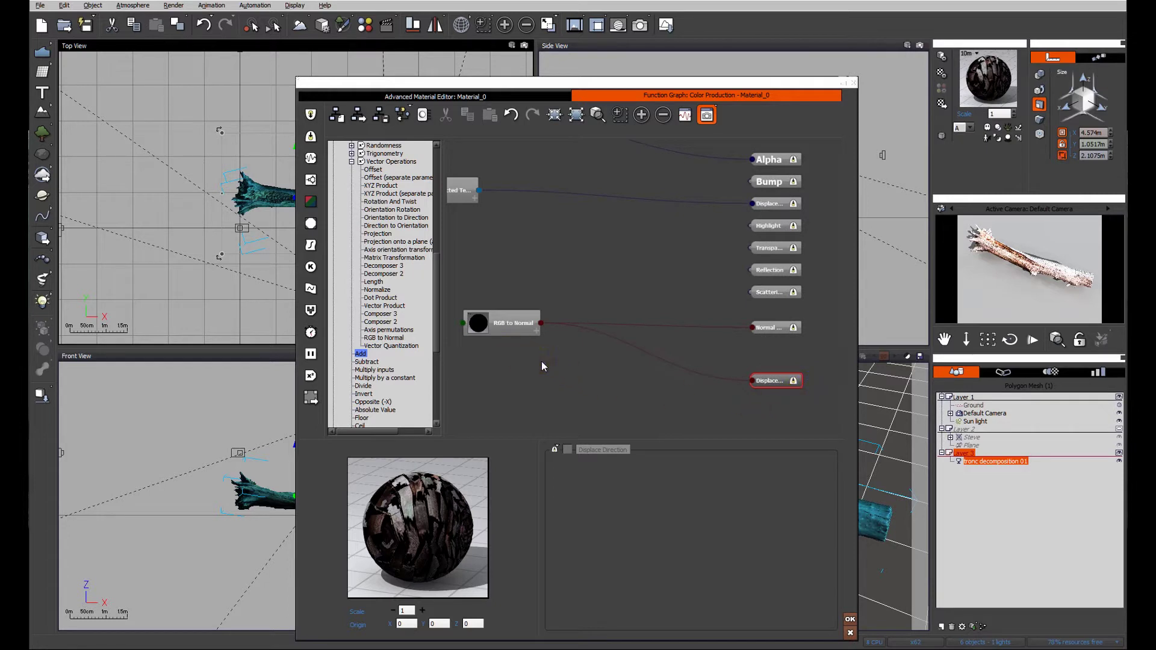
{"action": "left_click", "coordinate": [490, 323]}
{"action": "left_click", "coordinate": [518, 217]}
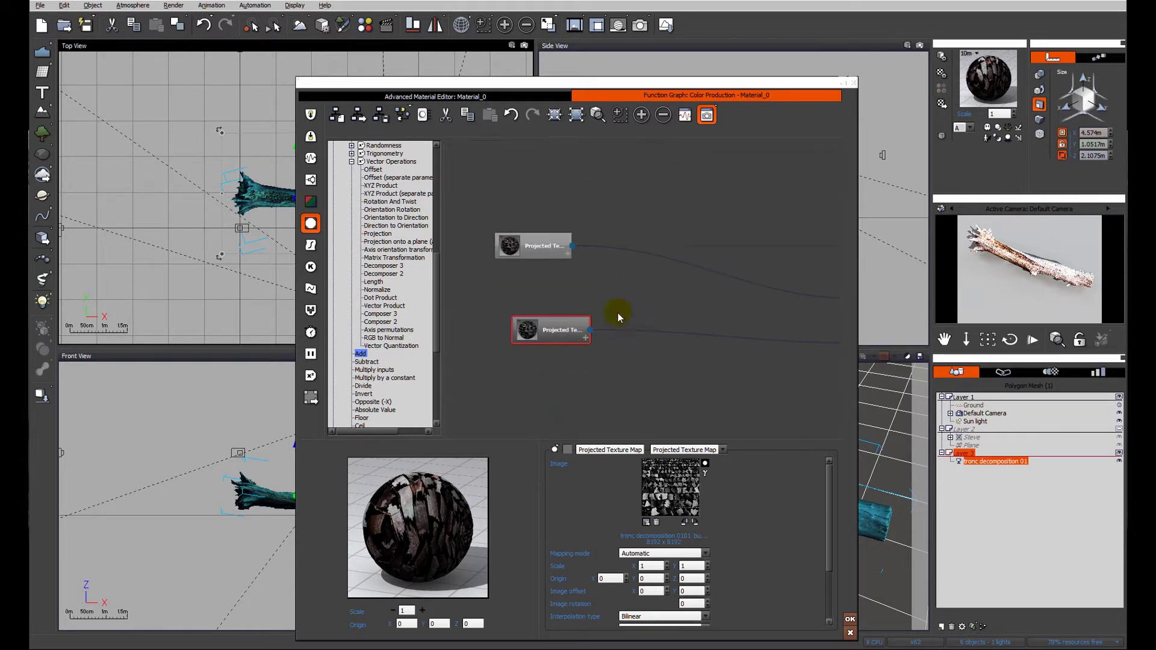
{"action": "left_click_drag", "start_coordinate": [628, 290], "coordinate": [496, 160]}
{"action": "left_click", "coordinate": [516, 181]}
{"action": "left_click_drag", "start_coordinate": [599, 224], "coordinate": [589, 254]}
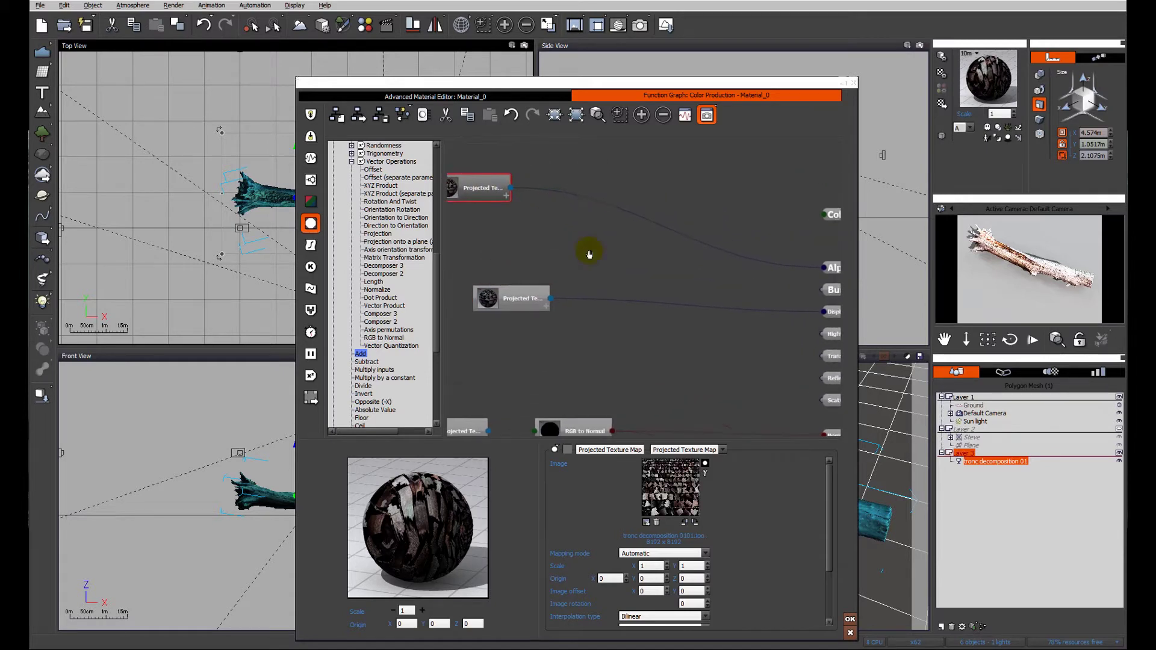
{"action": "left_click", "coordinate": [484, 95]}
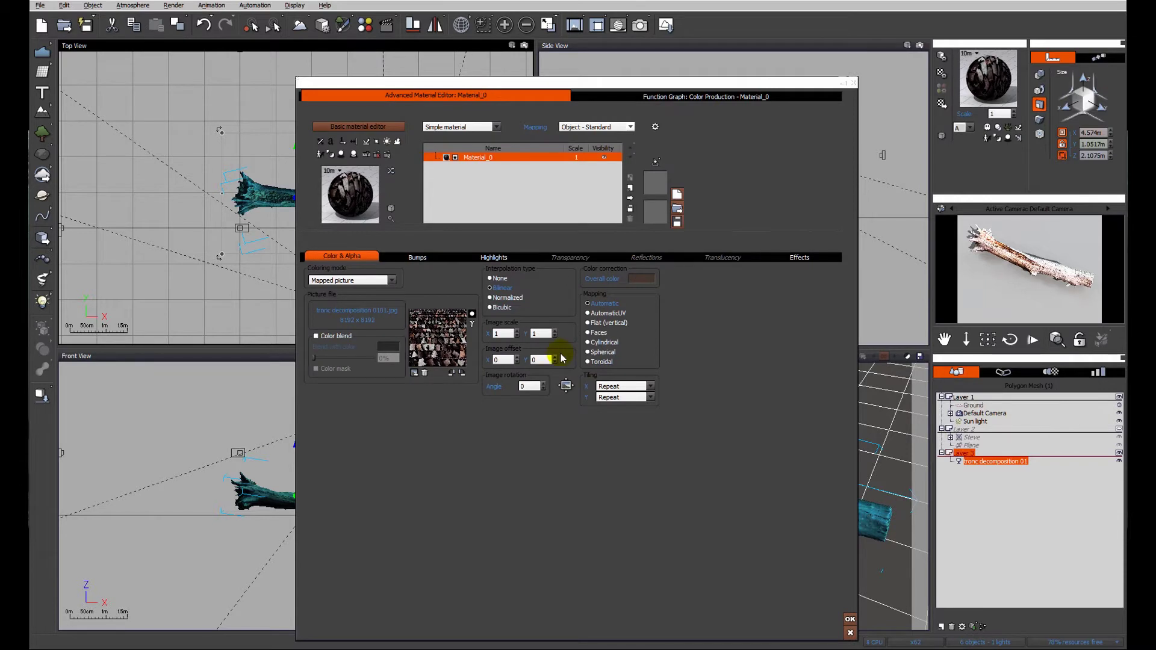
- Add a New Layer to Material_0 with alpha boost +100% and open its function graph
{"action": "left_click", "coordinate": [629, 187]}
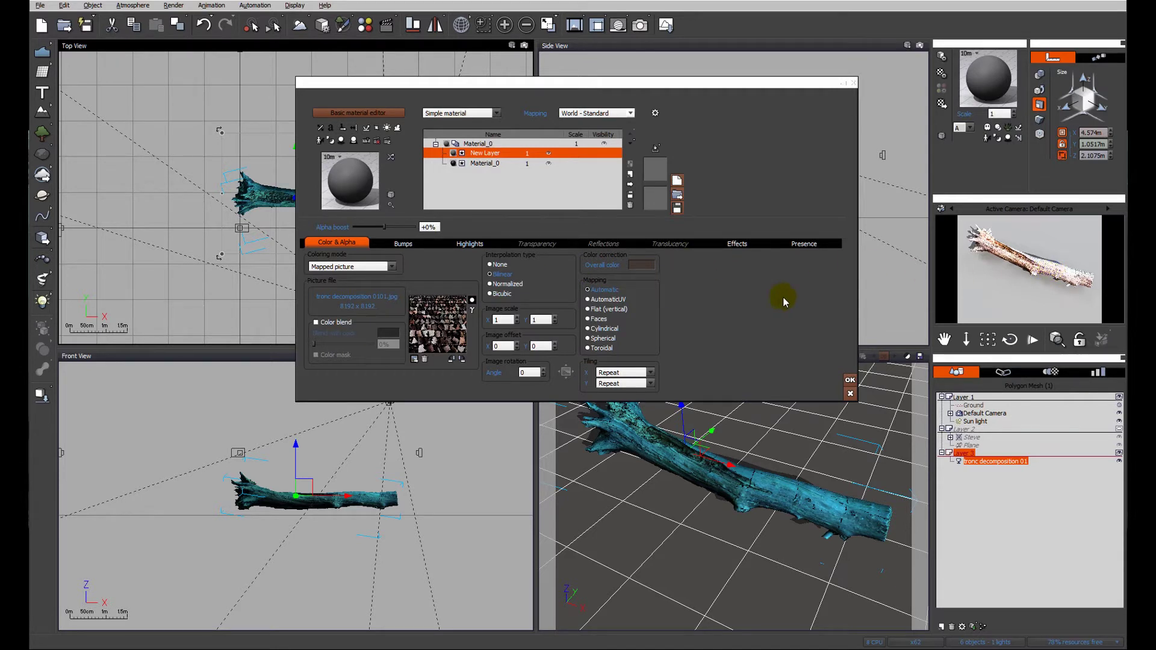
{"action": "left_click_drag", "start_coordinate": [385, 226], "coordinate": [428, 227]}
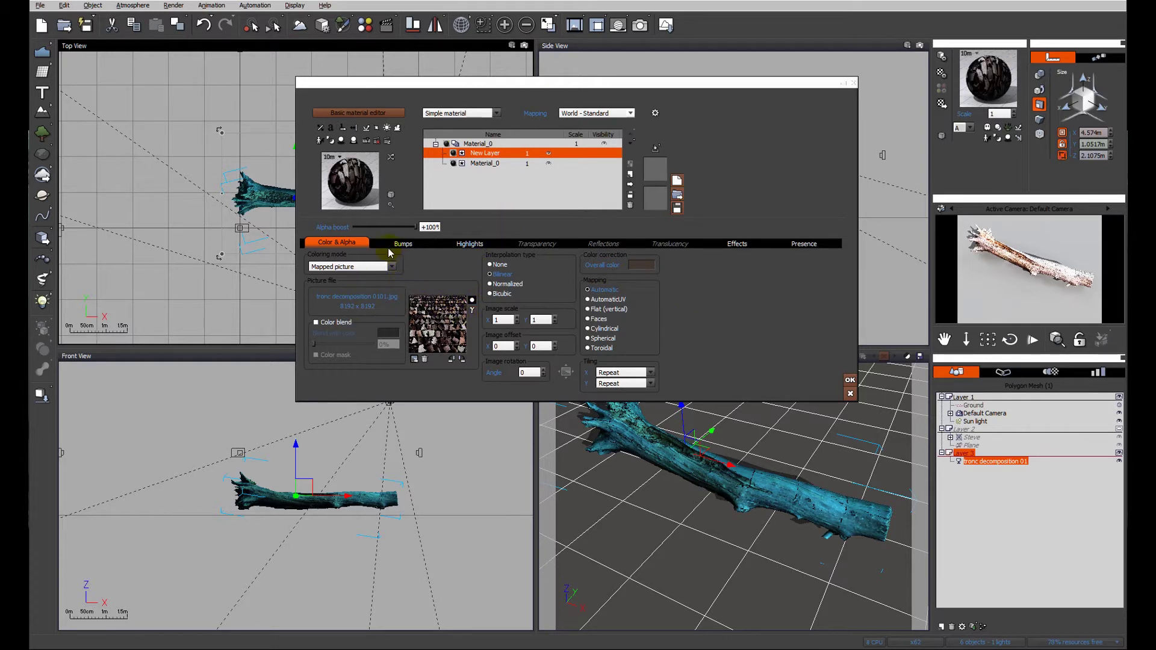
{"action": "right_click", "coordinate": [429, 307]}
{"action": "left_click", "coordinate": [463, 317]}
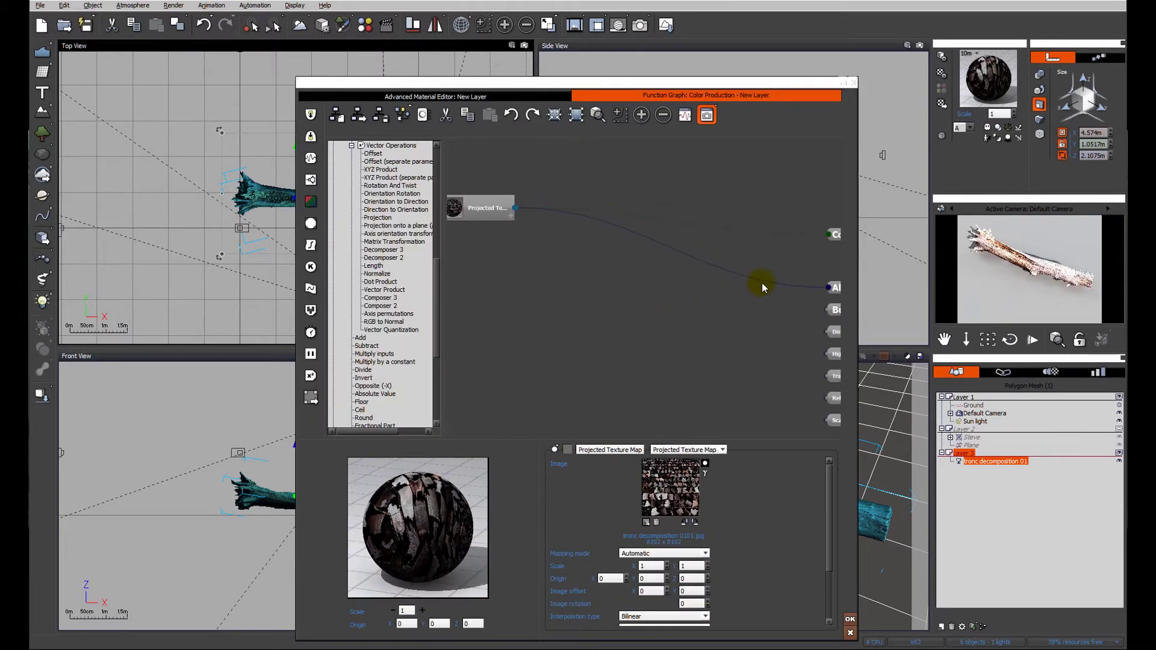
- Delete the projected texture's link to the Alpha output
{"action": "left_click_drag", "start_coordinate": [481, 208], "coordinate": [509, 203]}
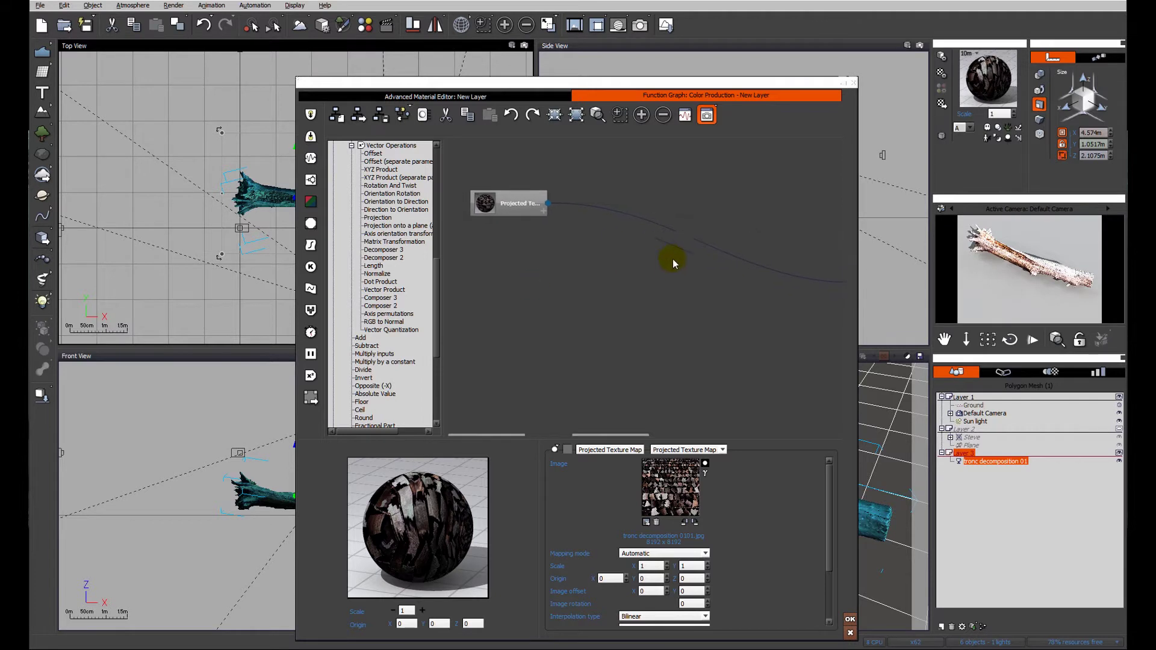
{"action": "left_click", "coordinate": [688, 238]}
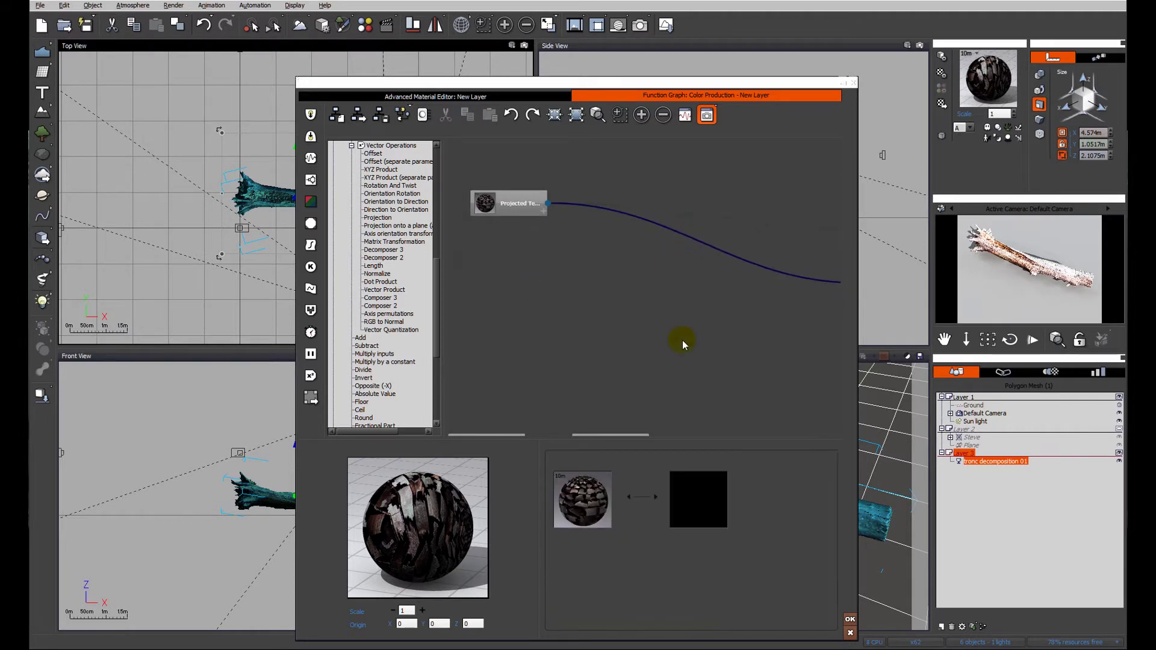
{"action": "key", "text": "Delete"}
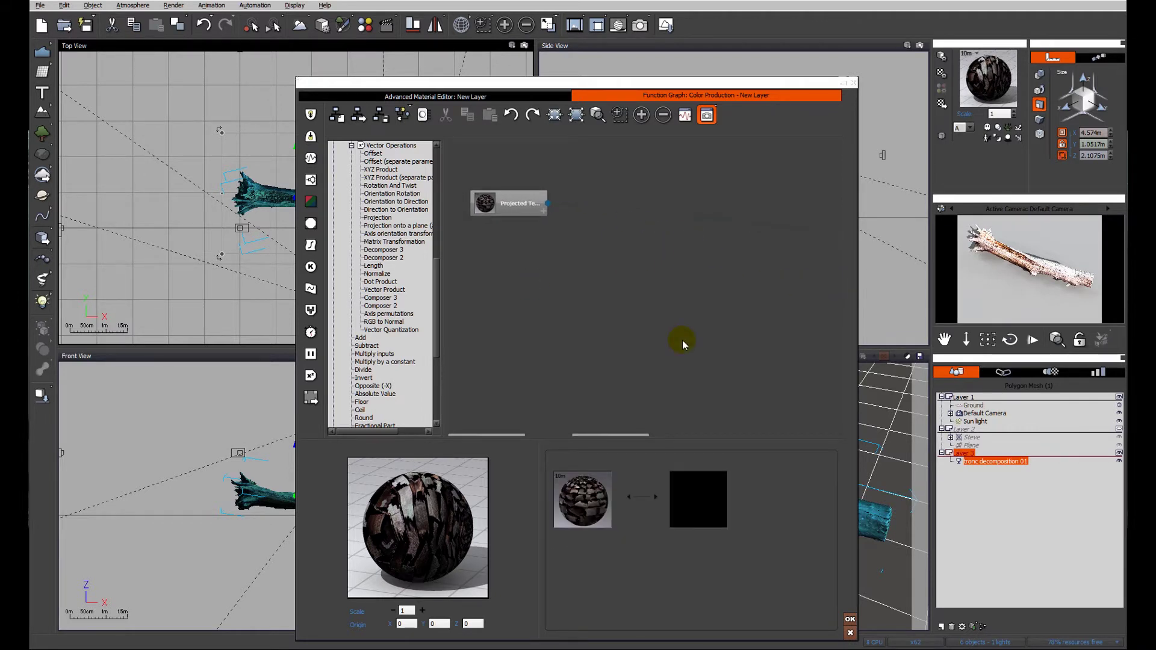
{"action": "mouse_move", "coordinate": [682, 341]}
{"action": "left_mouse_down"}
{"action": "mouse_move", "coordinate": [662, 320]}
{"action": "mouse_move", "coordinate": [675, 336]}
{"action": "left_mouse_up"}
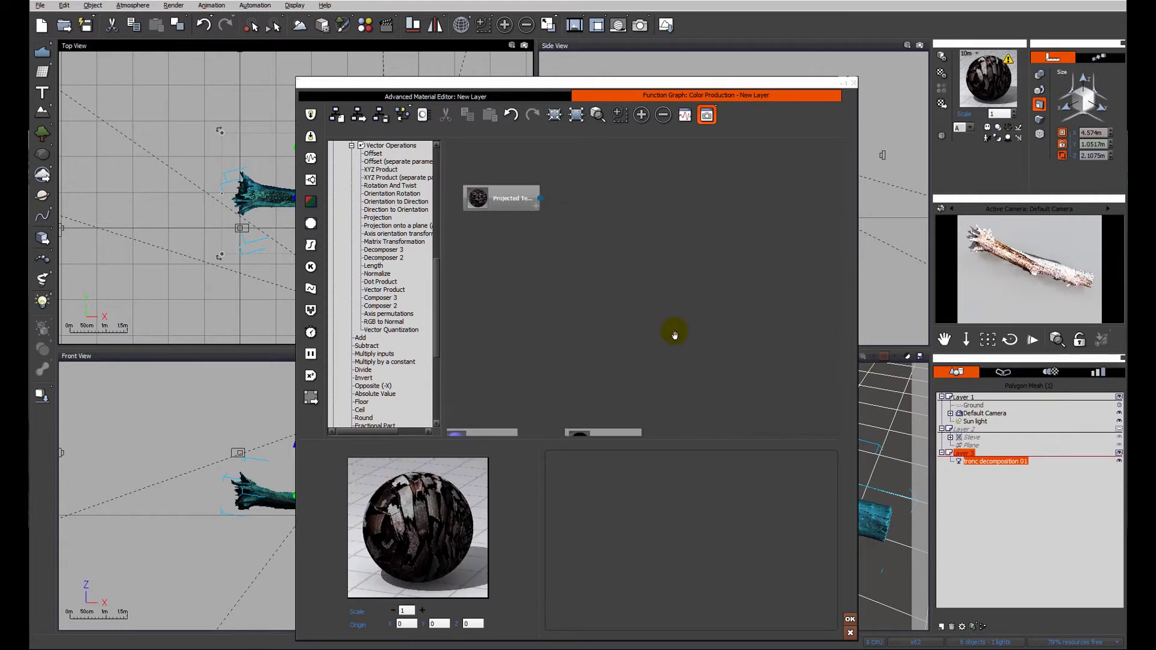
{"action": "scroll", "coordinate": [675, 331], "scroll_direction": "down", "scroll_amount": 3}
{"action": "scroll", "coordinate": [668, 328], "scroll_direction": "down", "scroll_amount": 1}
{"action": "scroll", "coordinate": [656, 325], "scroll_direction": "up", "scroll_amount": 1}
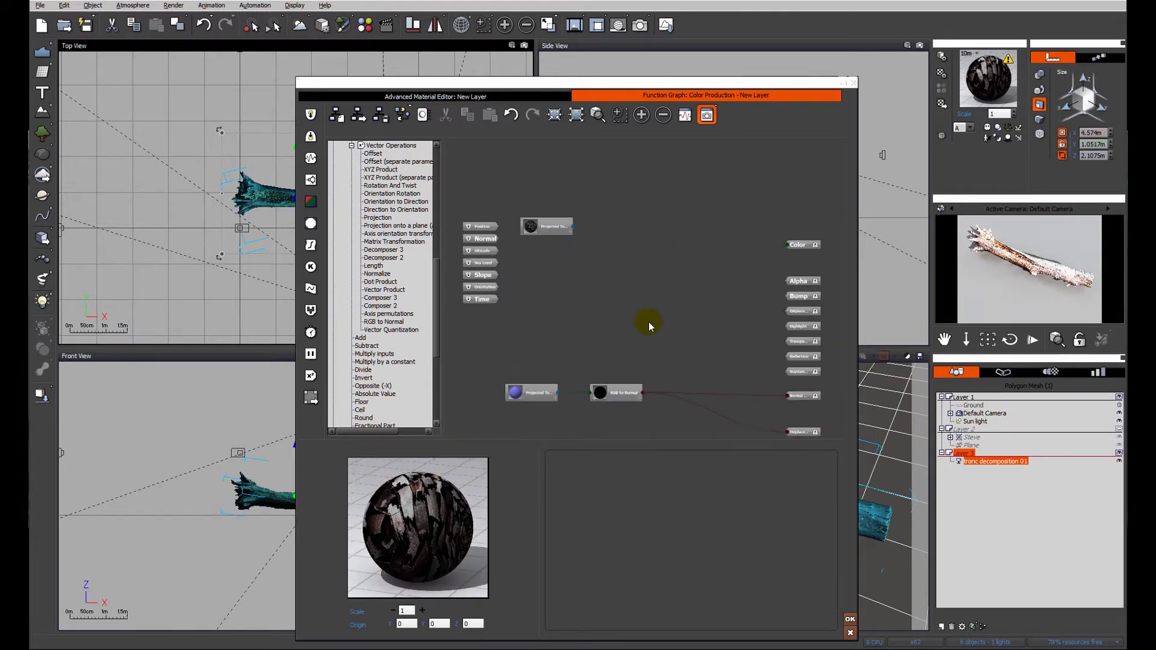
{"action": "left_click_drag", "start_coordinate": [606, 292], "coordinate": [611, 294]}
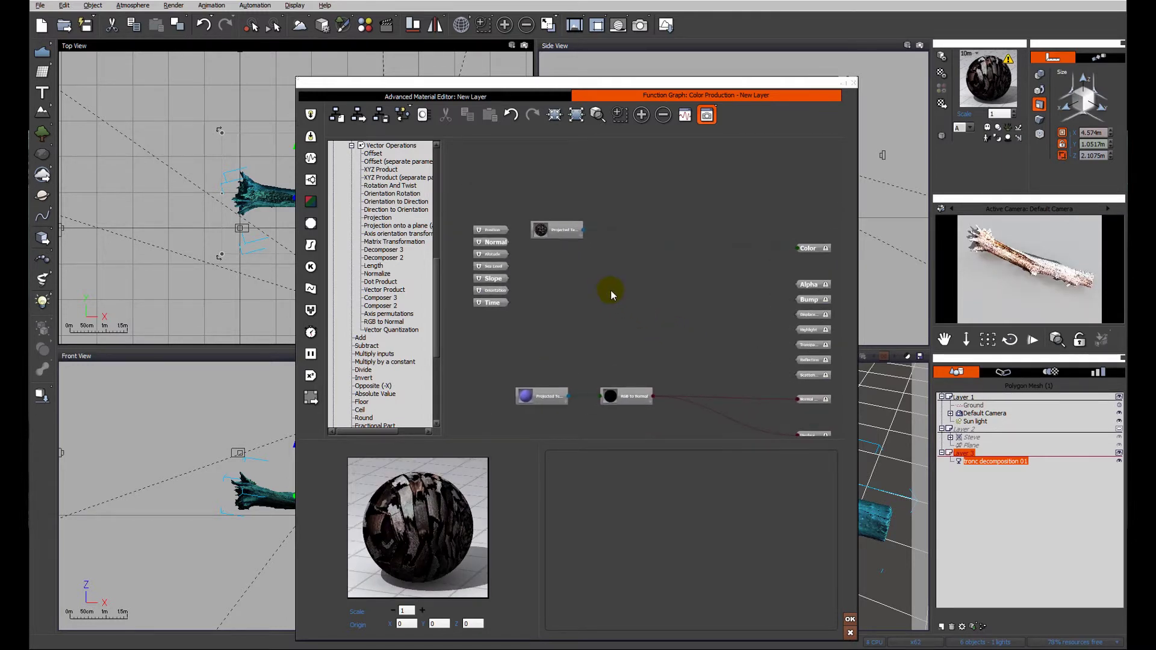
- Add a Simple Fractal, link its Altitude output to Alpha, and set Roughness to 1
{"action": "right_click", "coordinate": [567, 282]}
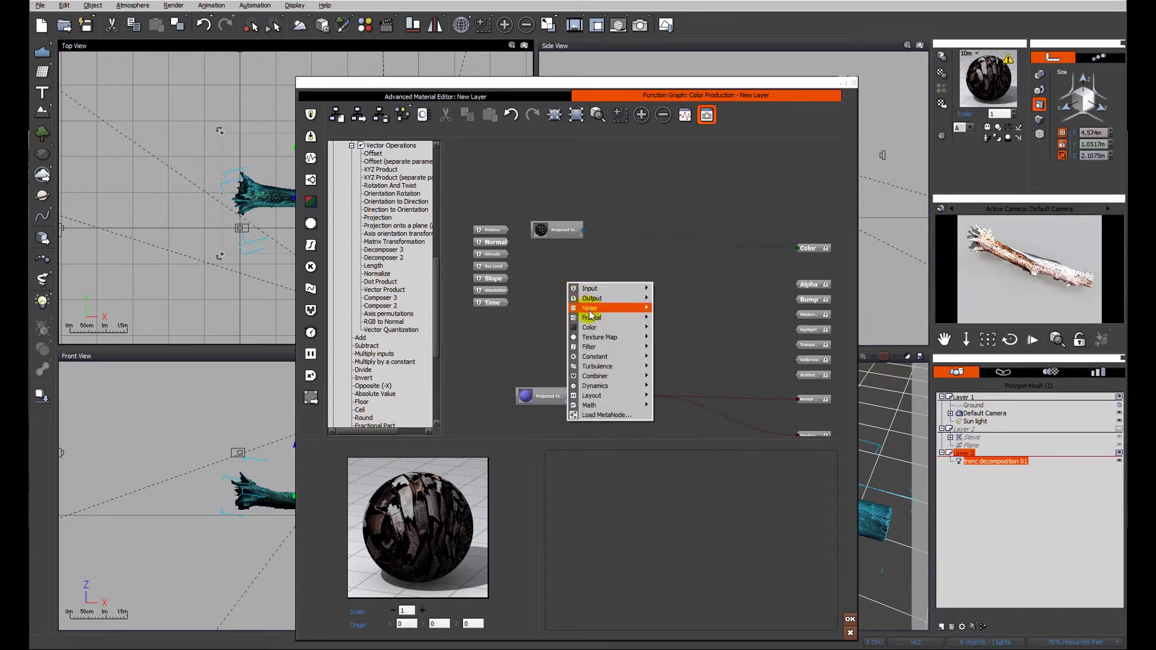
{"action": "mouse_move", "coordinate": [591, 317]}
{"action": "mouse_move", "coordinate": [677, 318]}
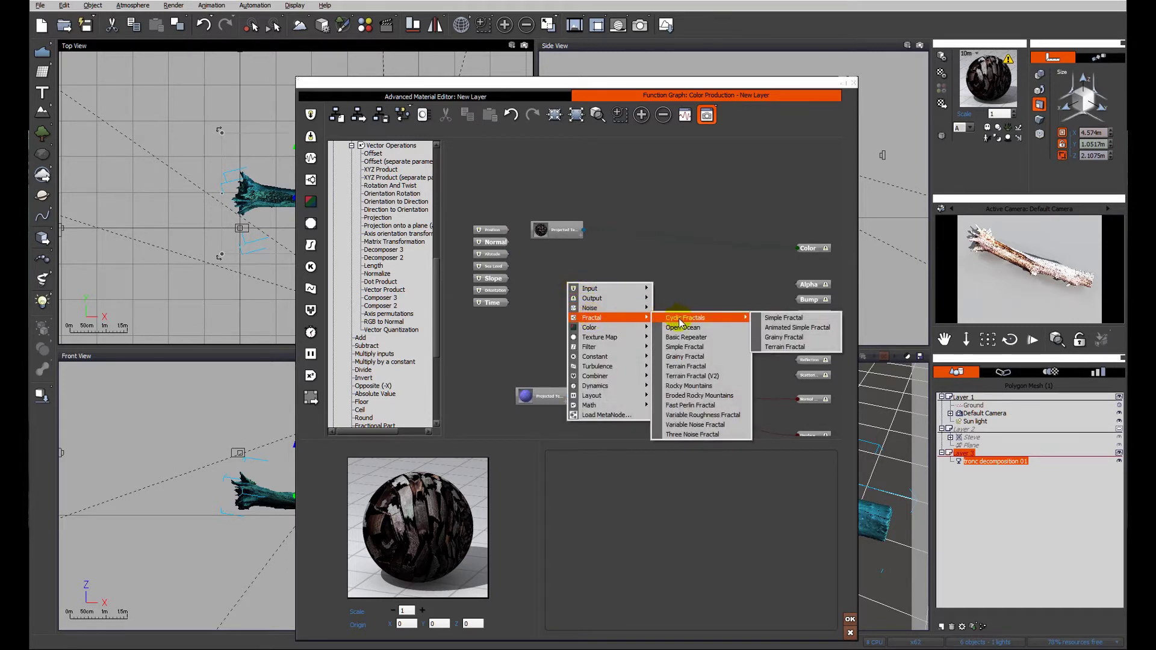
{"action": "left_click", "coordinate": [684, 346]}
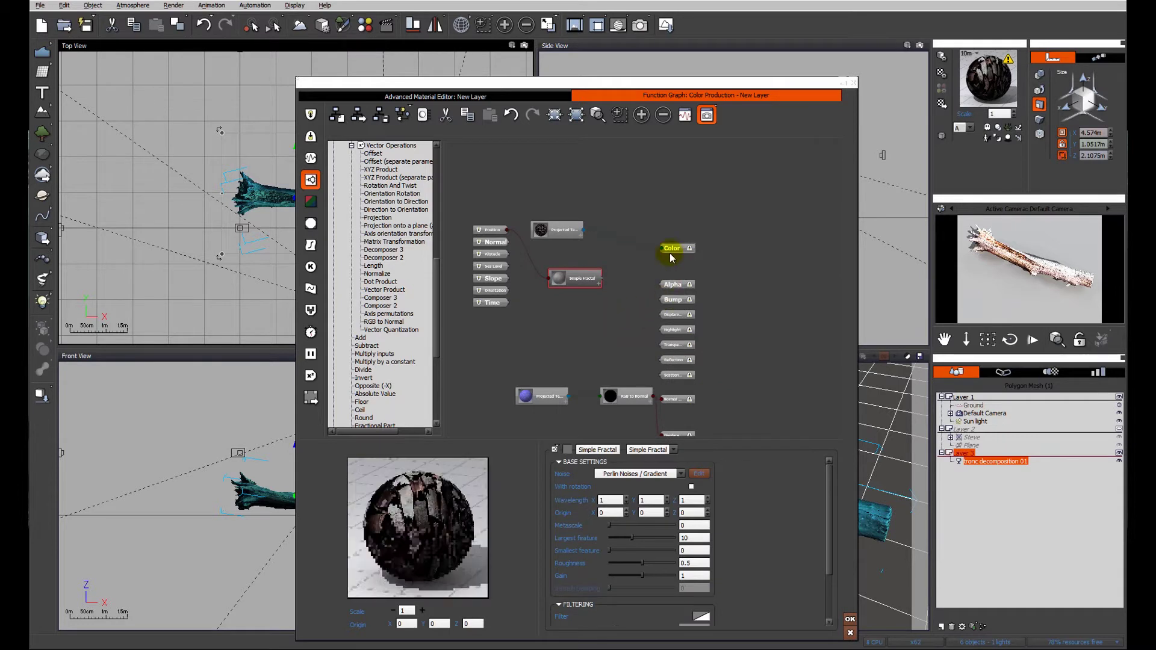
{"action": "left_click", "coordinate": [739, 234]}
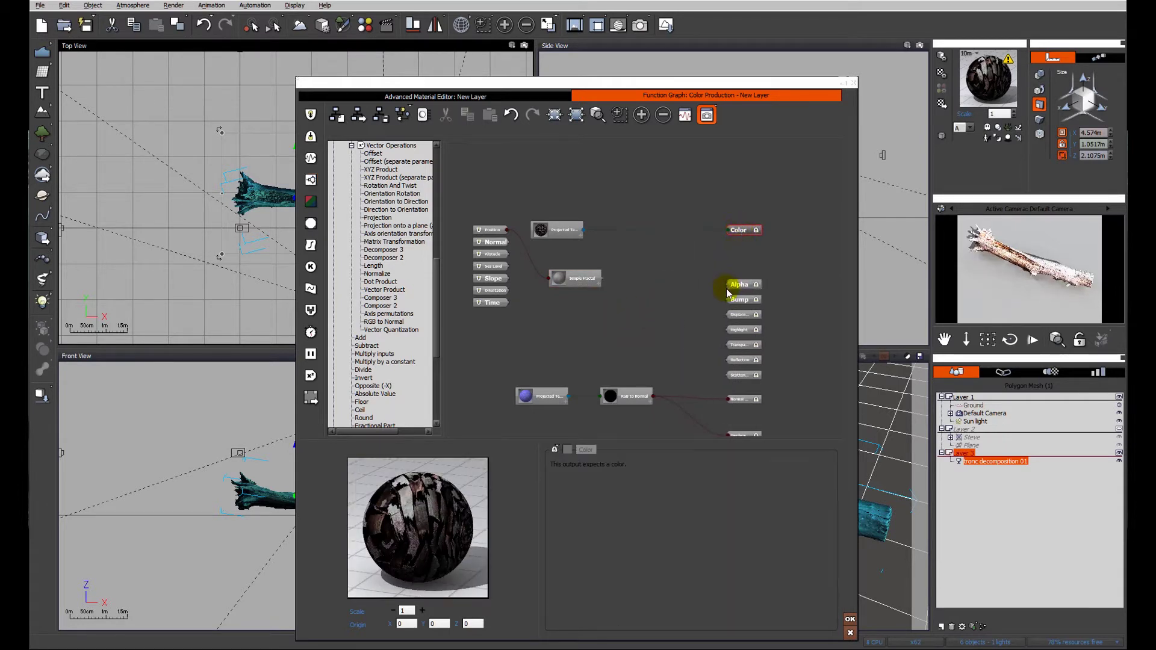
{"action": "left_click_drag", "start_coordinate": [728, 289], "coordinate": [619, 280]}
{"action": "left_click", "coordinate": [615, 285]}
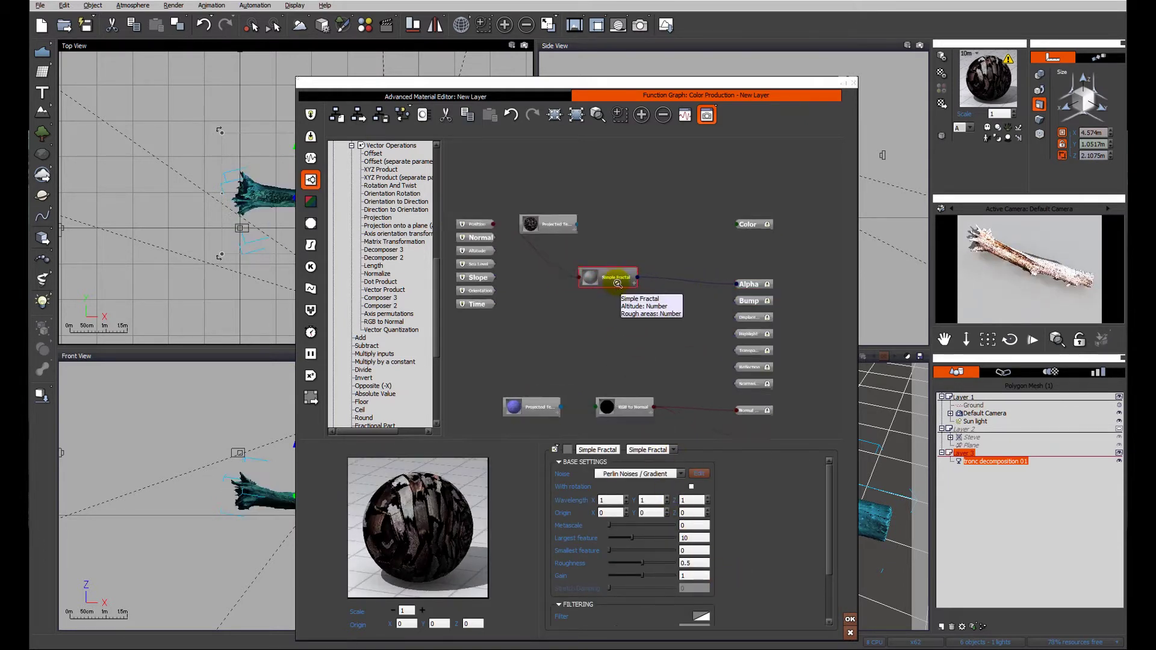
{"action": "scroll", "coordinate": [615, 283], "scroll_direction": "up", "scroll_amount": 3}
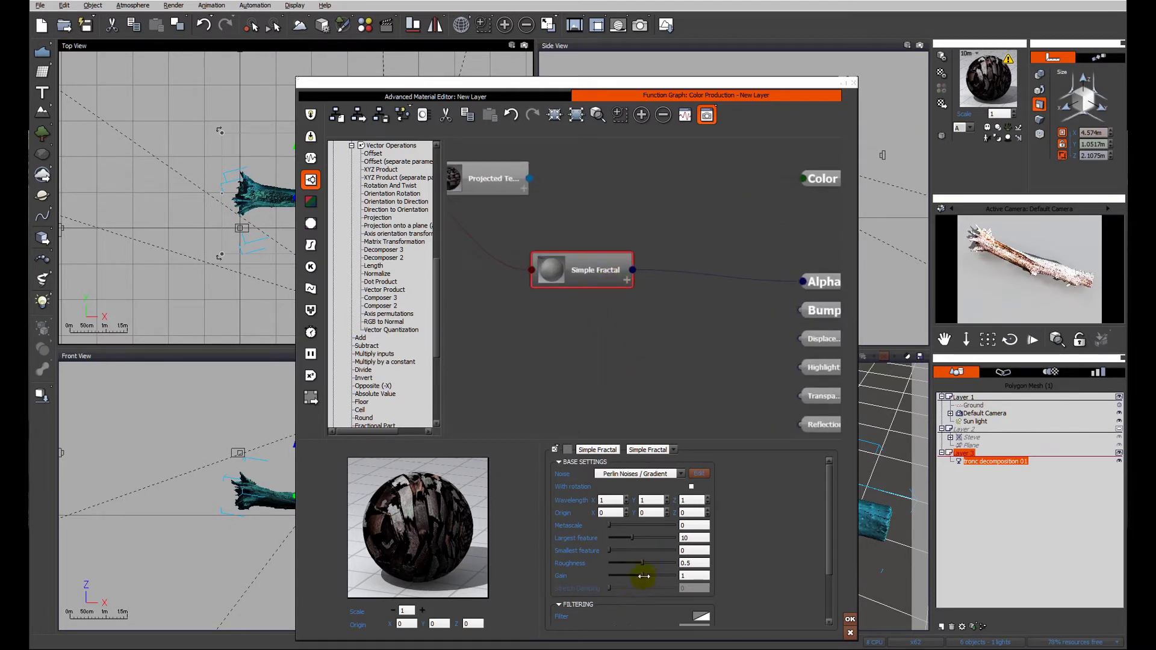
{"action": "left_click_drag", "start_coordinate": [642, 562], "coordinate": [684, 563]}
{"action": "left_click", "coordinate": [554, 269]}
{"action": "right_click_drag", "start_coordinate": [590, 344], "coordinate": [617, 357]}
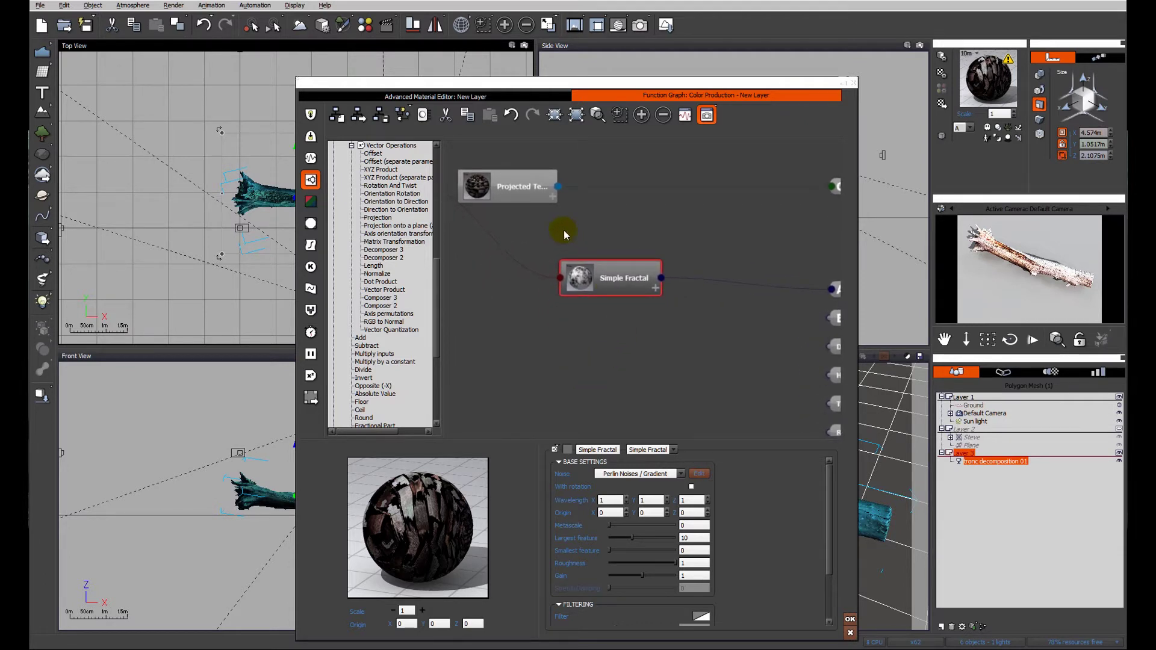
- Delete the Projected Texture node from the New Layer's graph and reposition Simple Fractal
{"action": "left_click", "coordinate": [442, 96]}
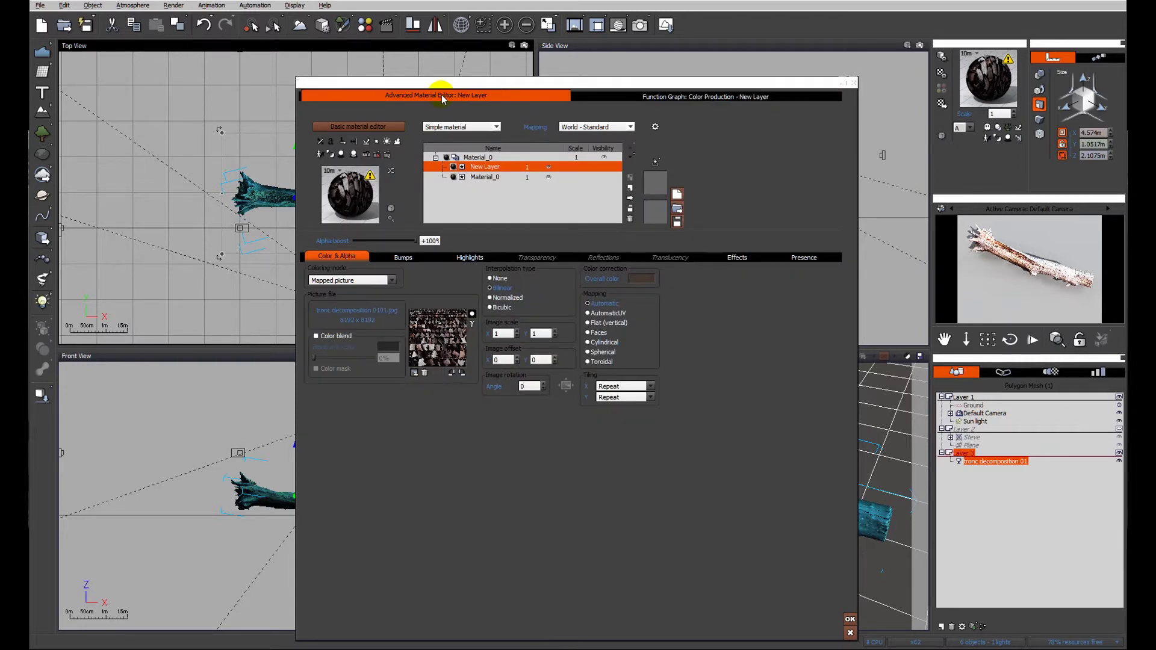
{"action": "left_click", "coordinate": [678, 98]}
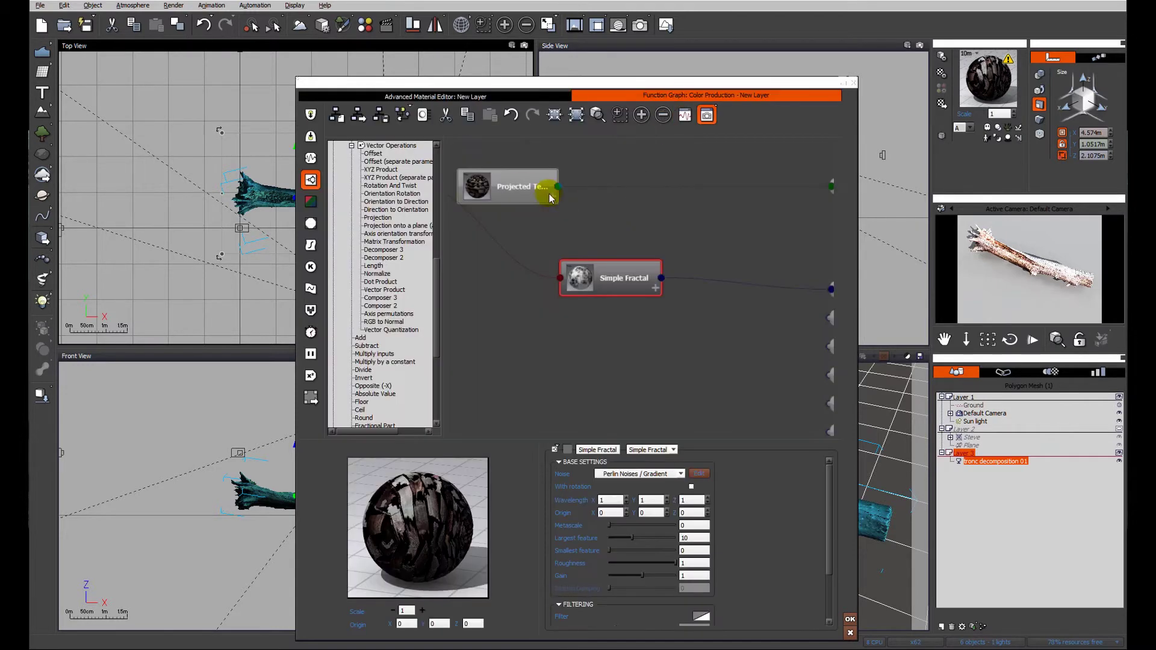
{"action": "left_click", "coordinate": [549, 197]}
{"action": "key", "text": "Delete"}
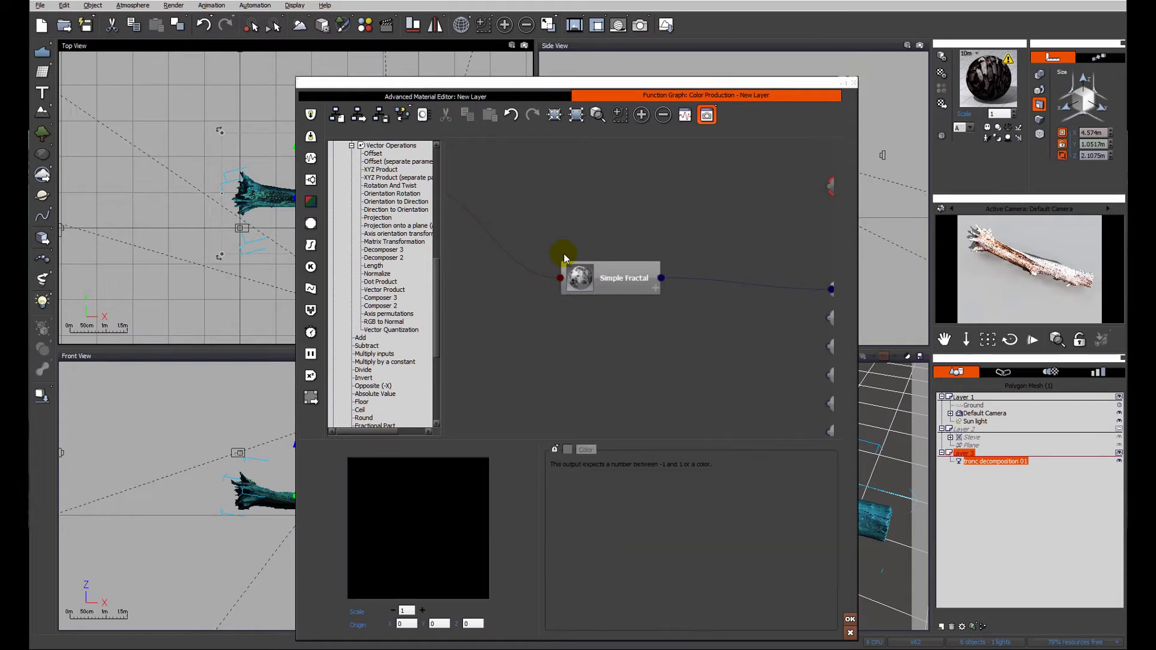
{"action": "left_click_drag", "start_coordinate": [619, 276], "coordinate": [615, 324]}
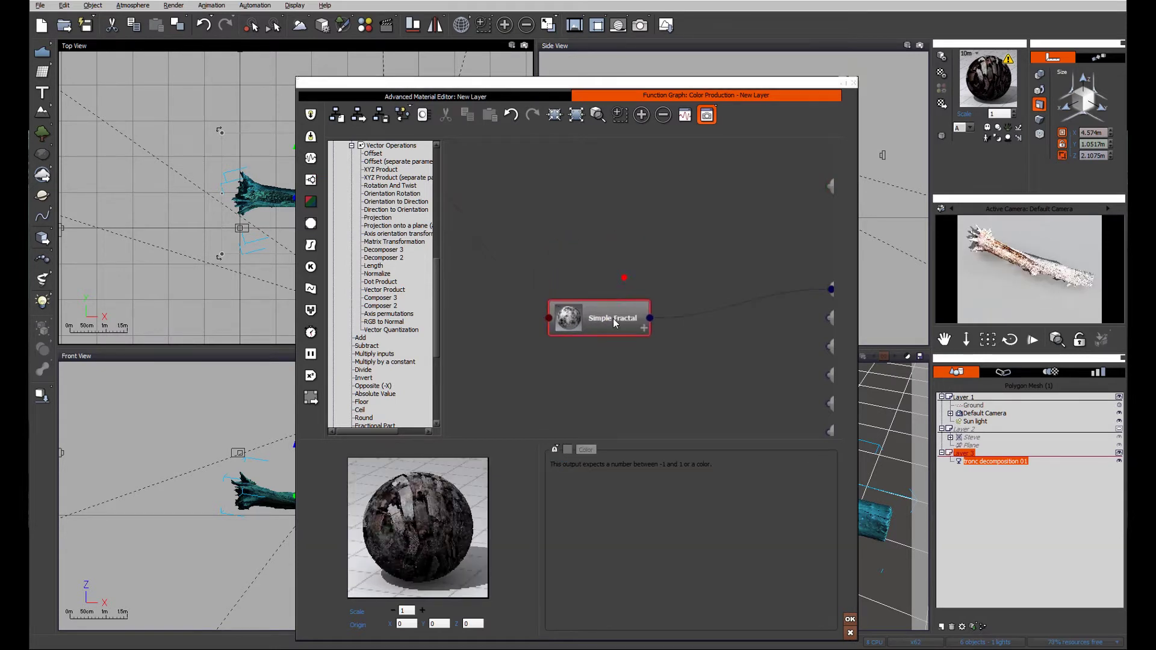
{"action": "right_click_drag", "start_coordinate": [653, 248], "coordinate": [620, 283]}
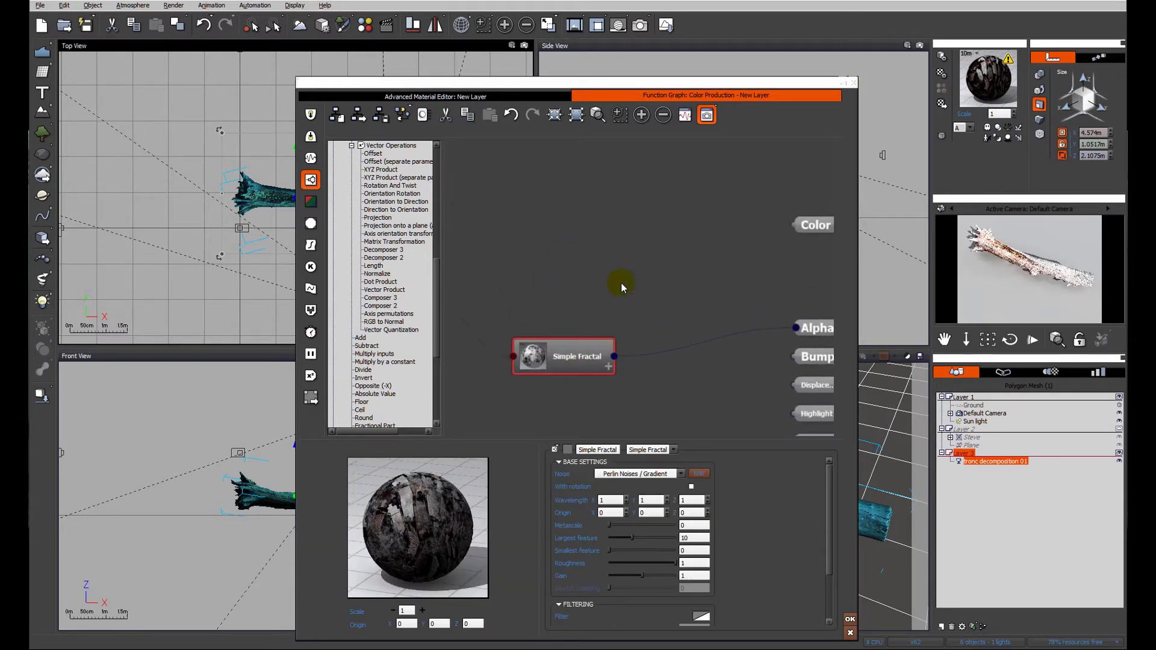
{"action": "left_click", "coordinate": [548, 223]}
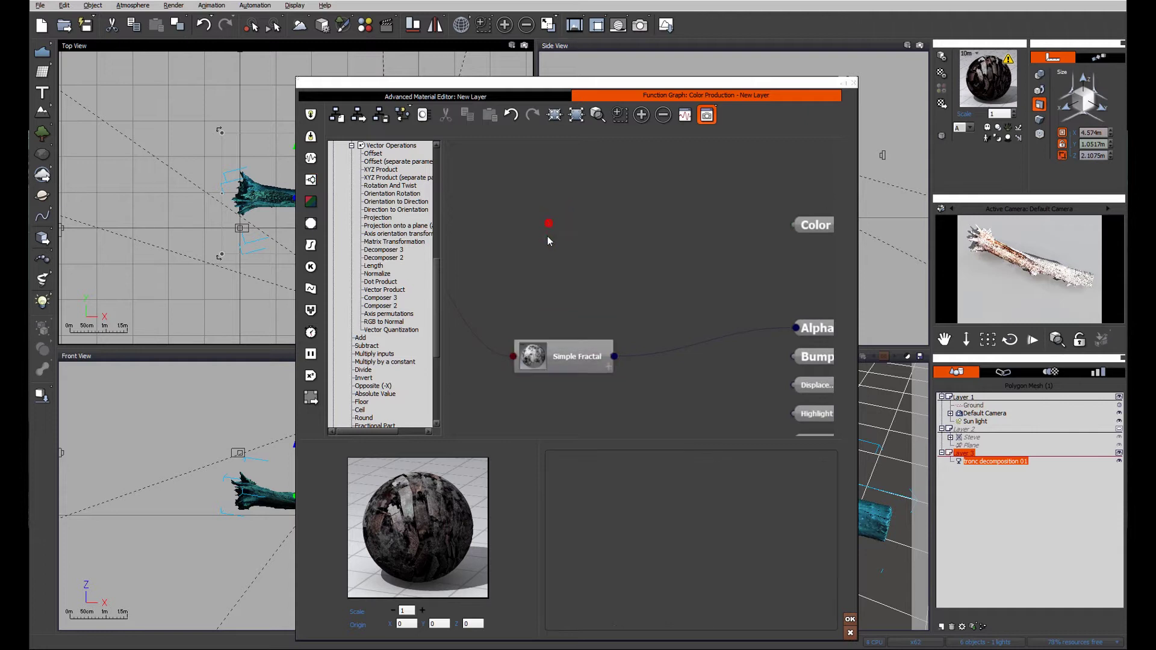
- Add a Grainy Fractal node above the Simple Fractal
{"action": "right_click", "coordinate": [522, 214]}
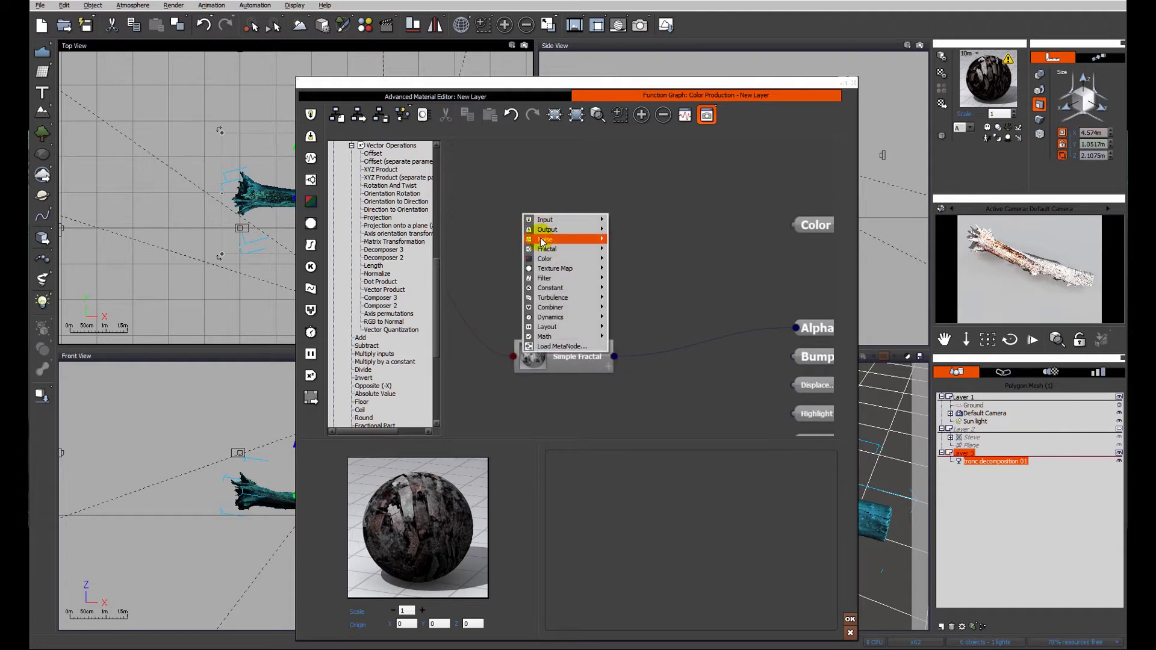
{"action": "mouse_move", "coordinate": [546, 250]}
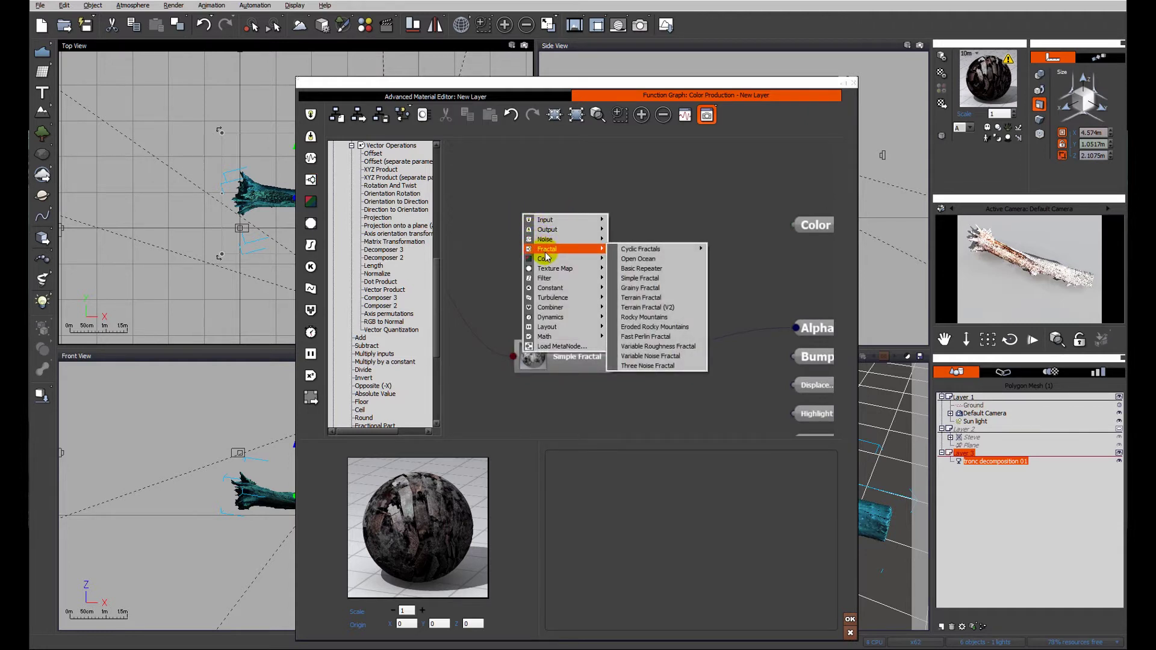
{"action": "left_click", "coordinate": [640, 288]}
{"action": "middle_click_drag", "start_coordinate": [565, 247], "coordinate": [539, 260]}
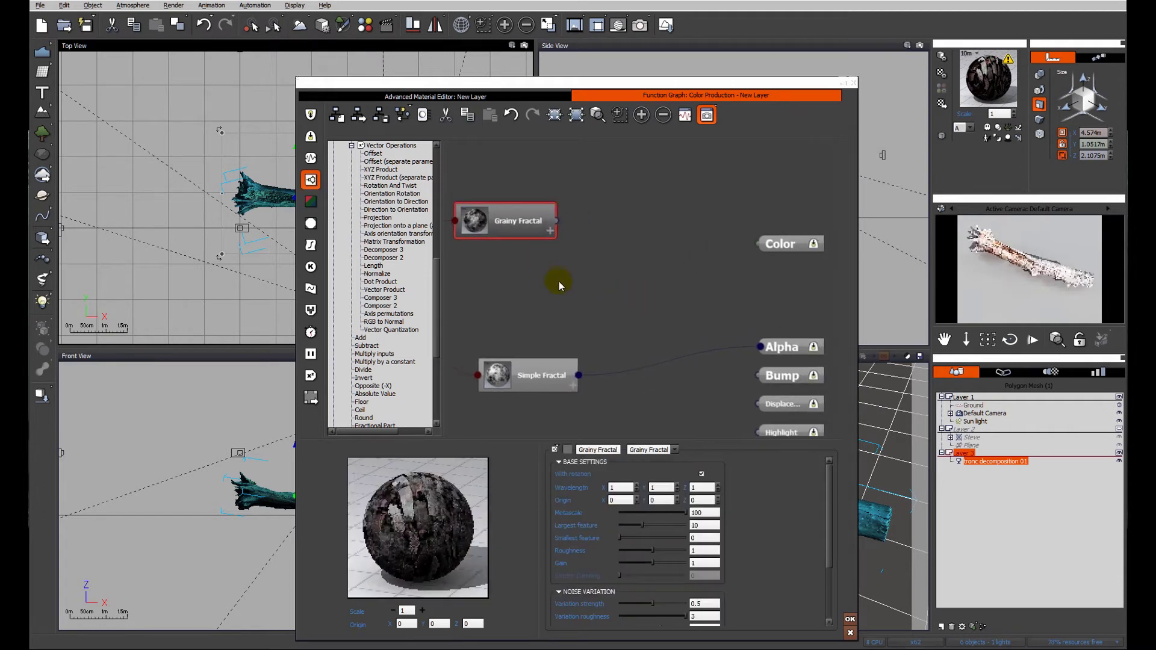
{"action": "right_click", "coordinate": [559, 280]}
{"action": "left_click", "coordinate": [558, 271]}
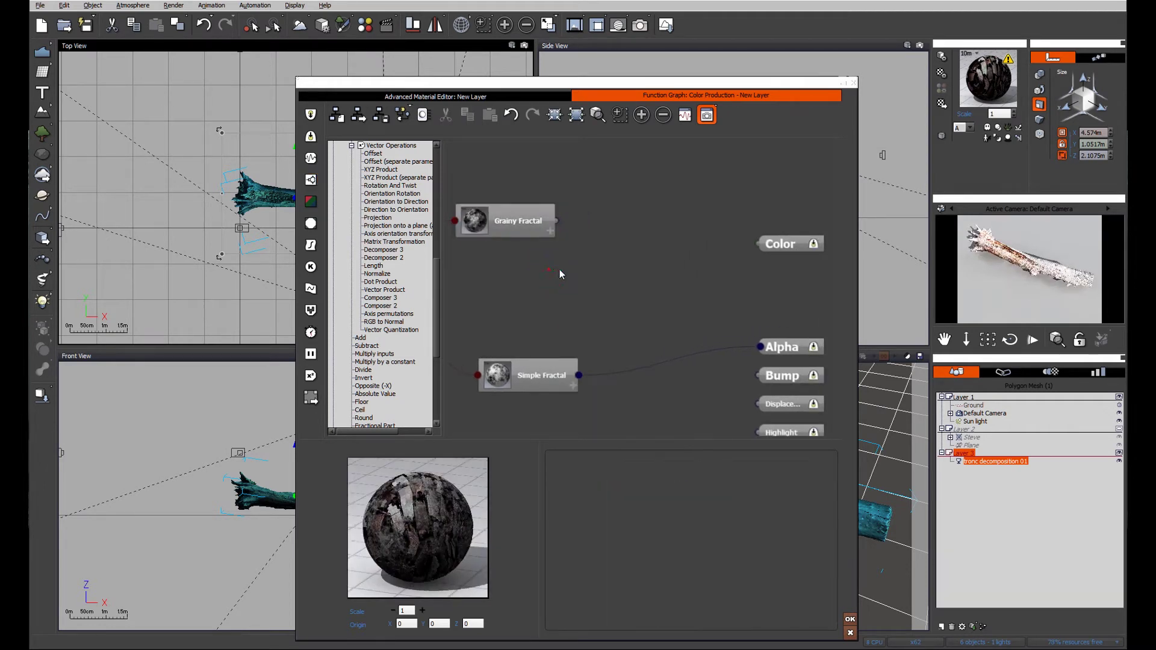
{"action": "left_click", "coordinate": [591, 286]}
- Add a Filter node next to the Grainy Fractal
{"action": "right_click", "coordinate": [593, 267]}
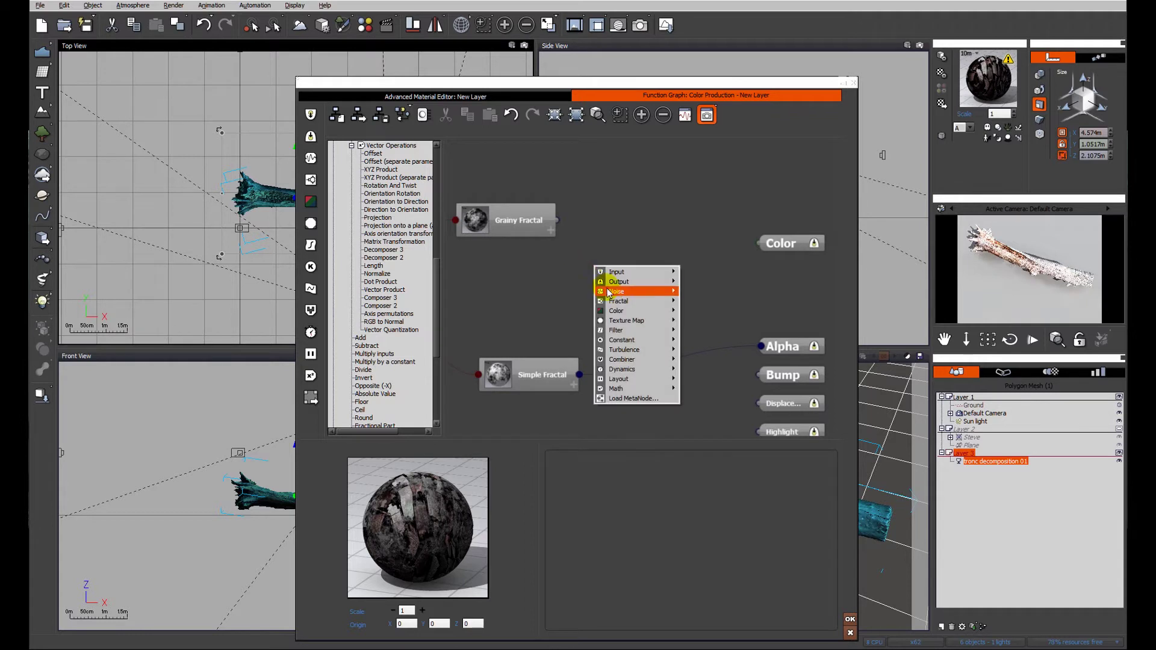
{"action": "mouse_move", "coordinate": [615, 330]}
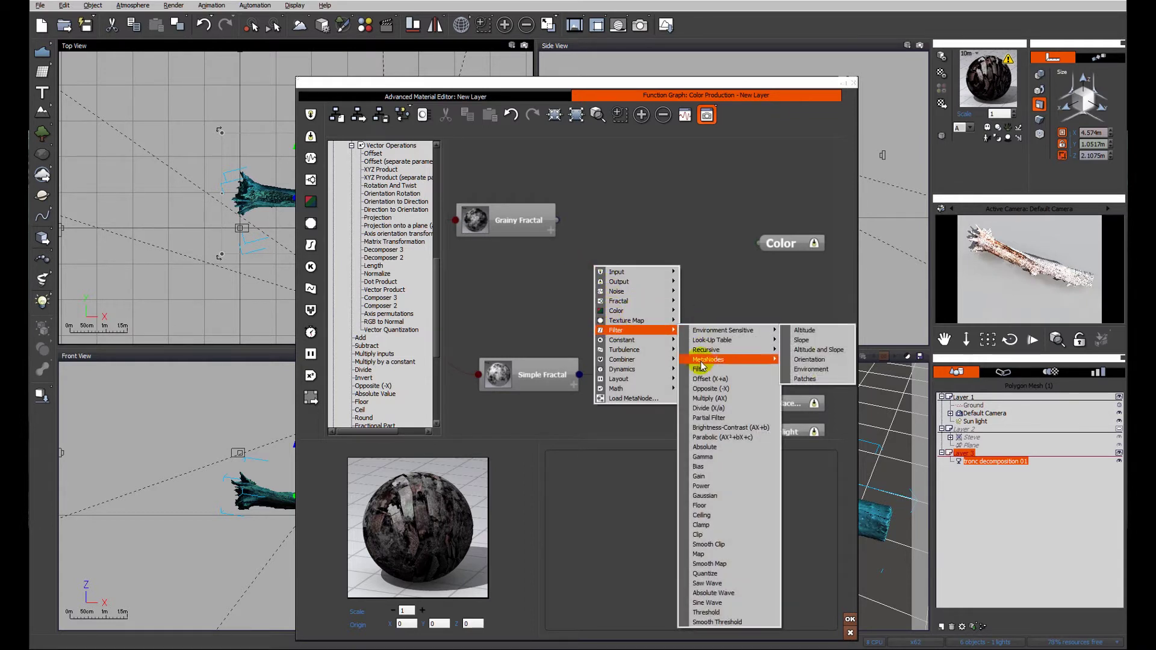
{"action": "left_click", "coordinate": [702, 370]}
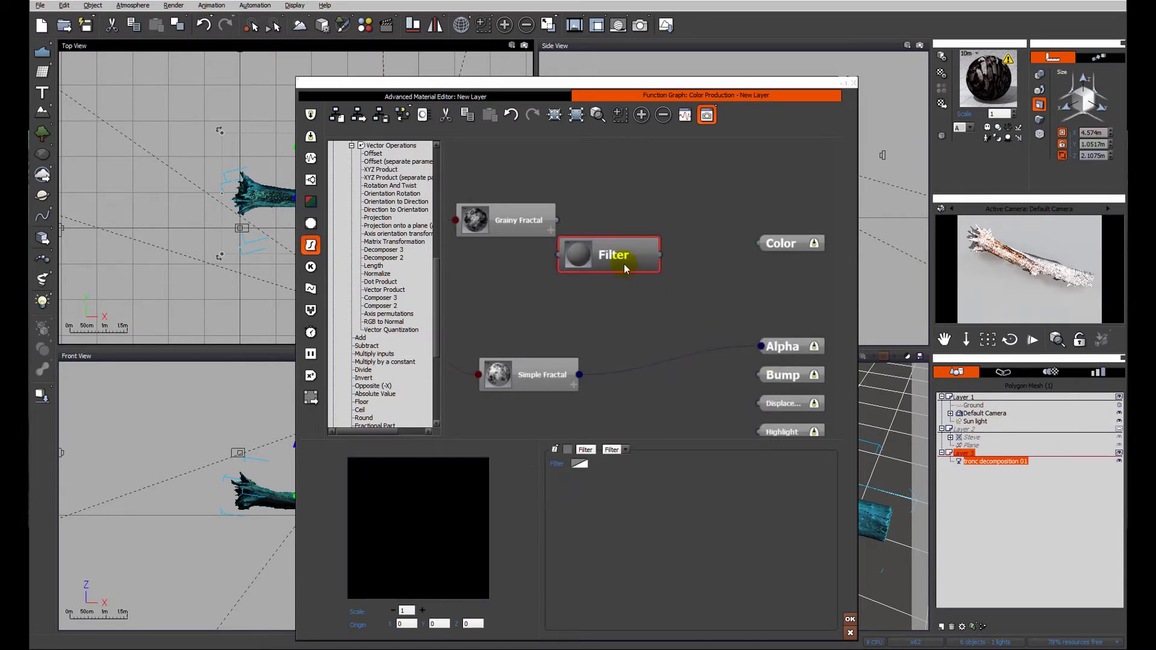
{"action": "left_click_drag", "start_coordinate": [624, 269], "coordinate": [657, 242]}
{"action": "mouse_move", "coordinate": [679, 289]}
{"action": "right_mouse_down"}
{"action": "mouse_move", "coordinate": [659, 284]}
{"action": "mouse_move", "coordinate": [672, 270]}
{"action": "right_mouse_up"}
- Add a Color map node and connect it to the Color output
{"action": "left_click", "coordinate": [712, 244]}
{"action": "right_click", "coordinate": [647, 294]}
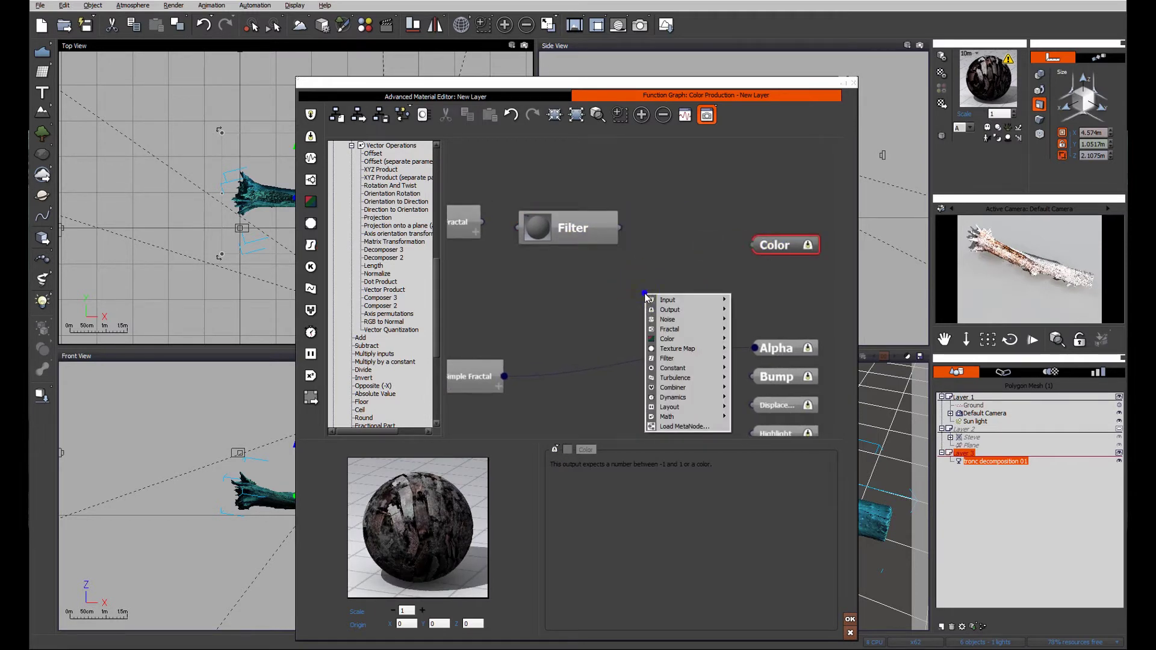
{"action": "mouse_move", "coordinate": [672, 342]}
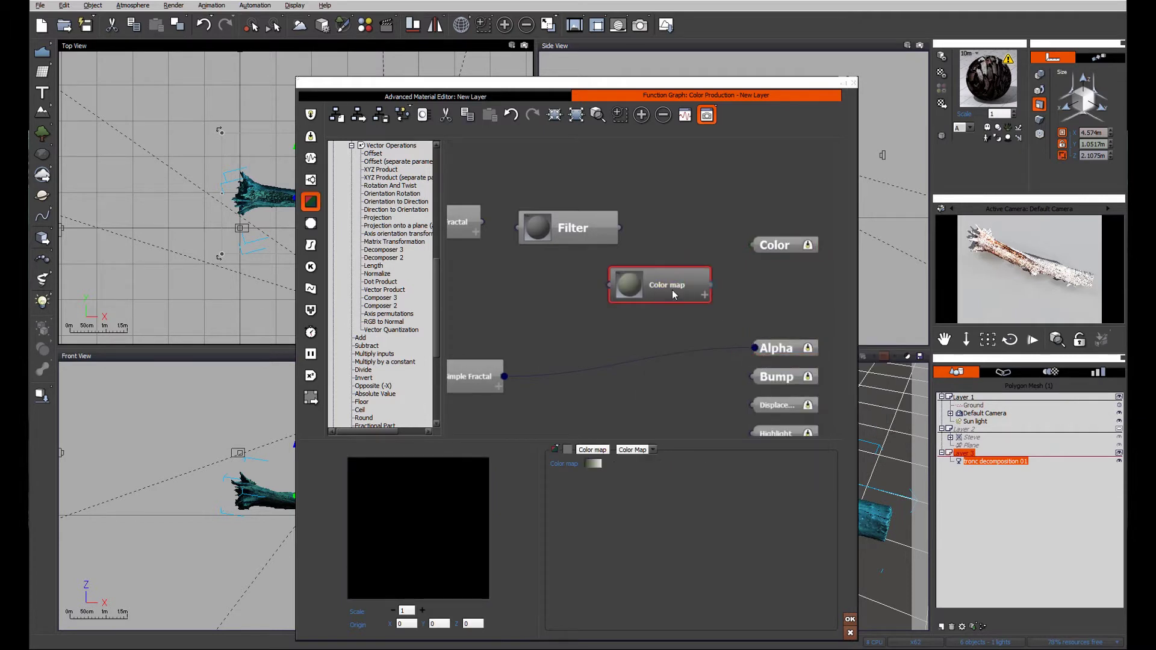
{"action": "left_click", "coordinate": [667, 319]}
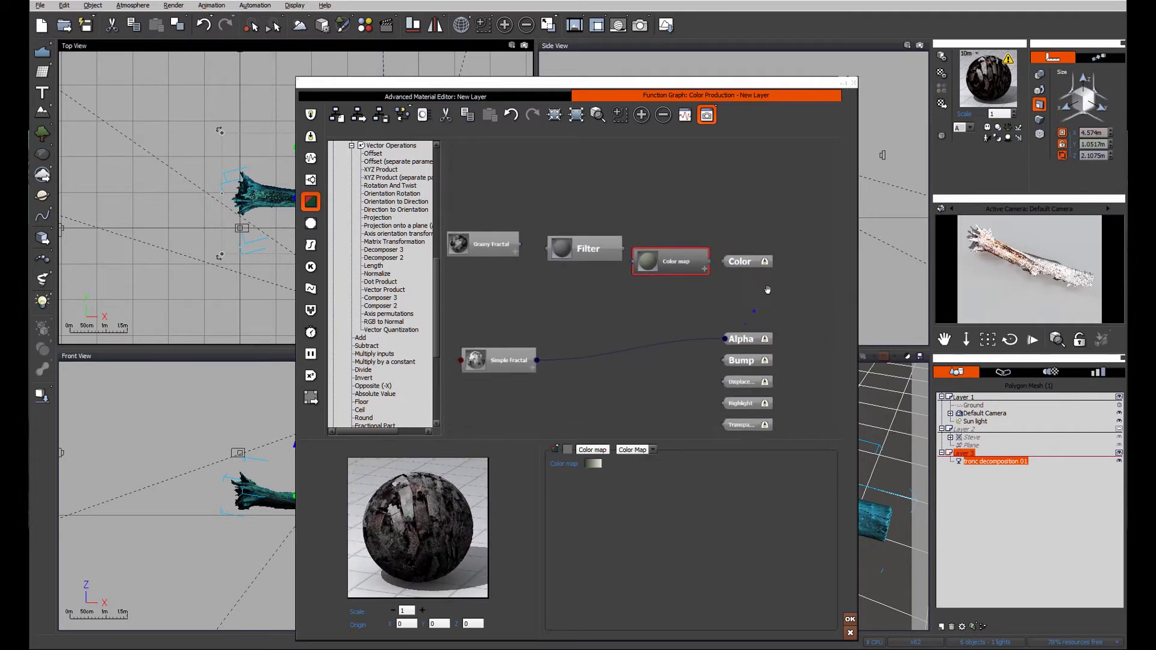
{"action": "left_click", "coordinate": [790, 223]}
{"action": "left_click_drag", "start_coordinate": [698, 248], "coordinate": [774, 223]}
{"action": "right_click", "coordinate": [752, 231]}
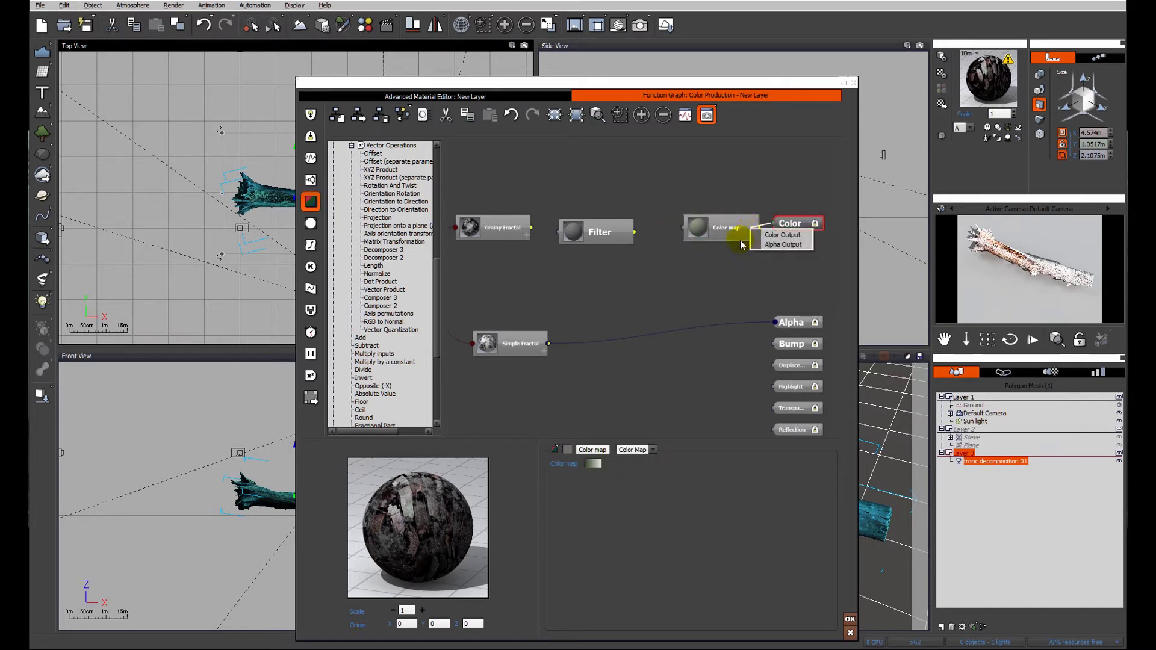
{"action": "left_click", "coordinate": [782, 234]}
- Wire Grainy Fractal into Filter and Filter into Color map, then preview Color map
{"action": "left_click_drag", "start_coordinate": [681, 228], "coordinate": [519, 231]}
{"action": "left_click", "coordinate": [544, 233]}
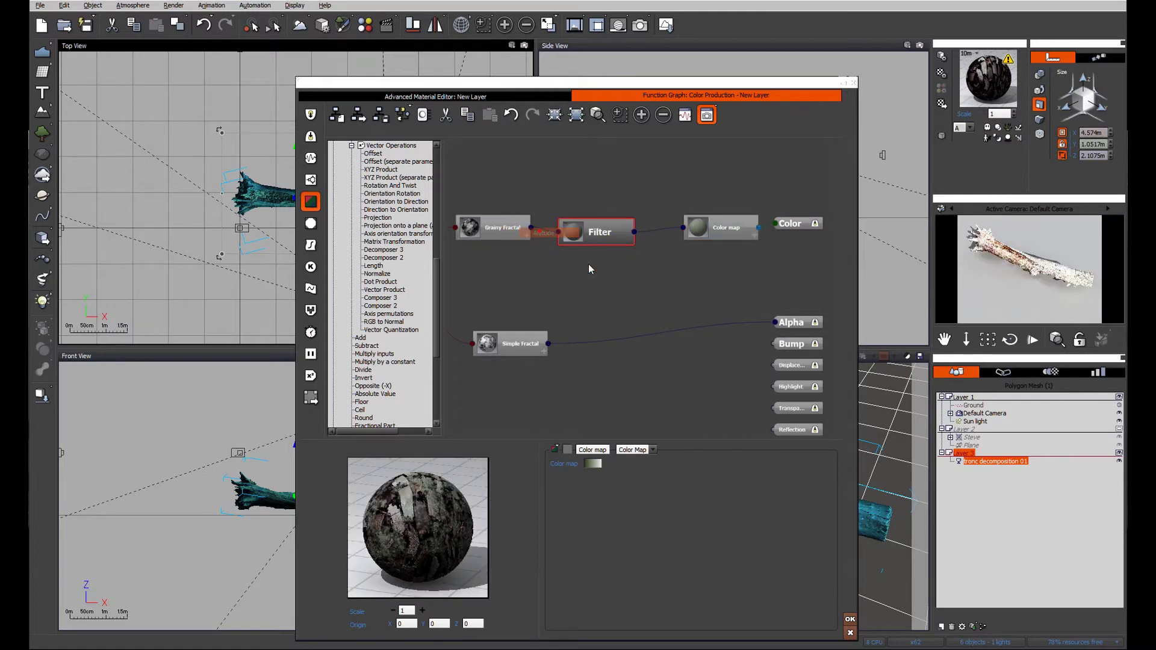
{"action": "left_click", "coordinate": [723, 229]}
{"action": "left_click", "coordinate": [560, 448]}
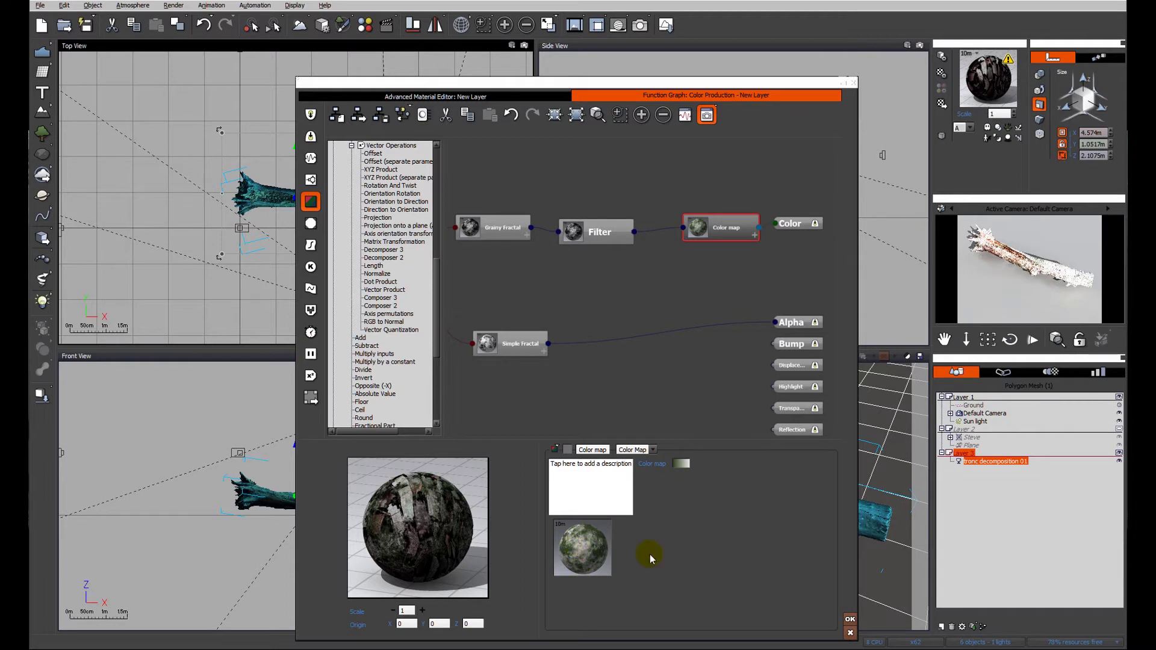
- Apply the Foliage preset colour map to the Color map node
{"action": "right_click", "coordinate": [681, 464]}
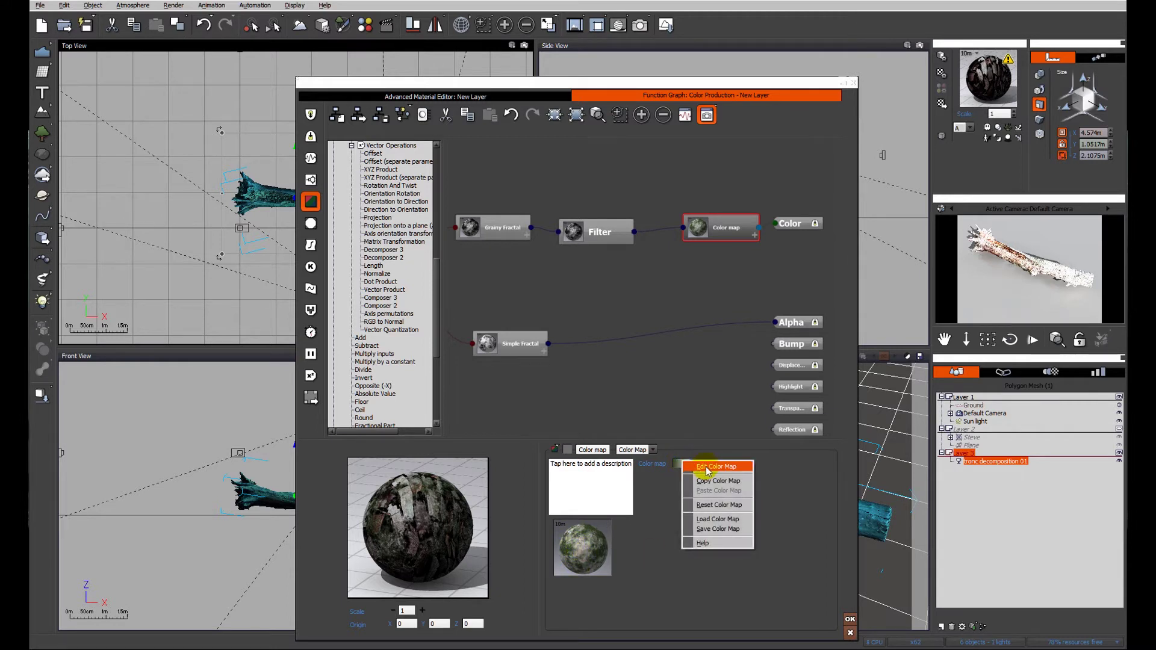
{"action": "left_click", "coordinate": [714, 528]}
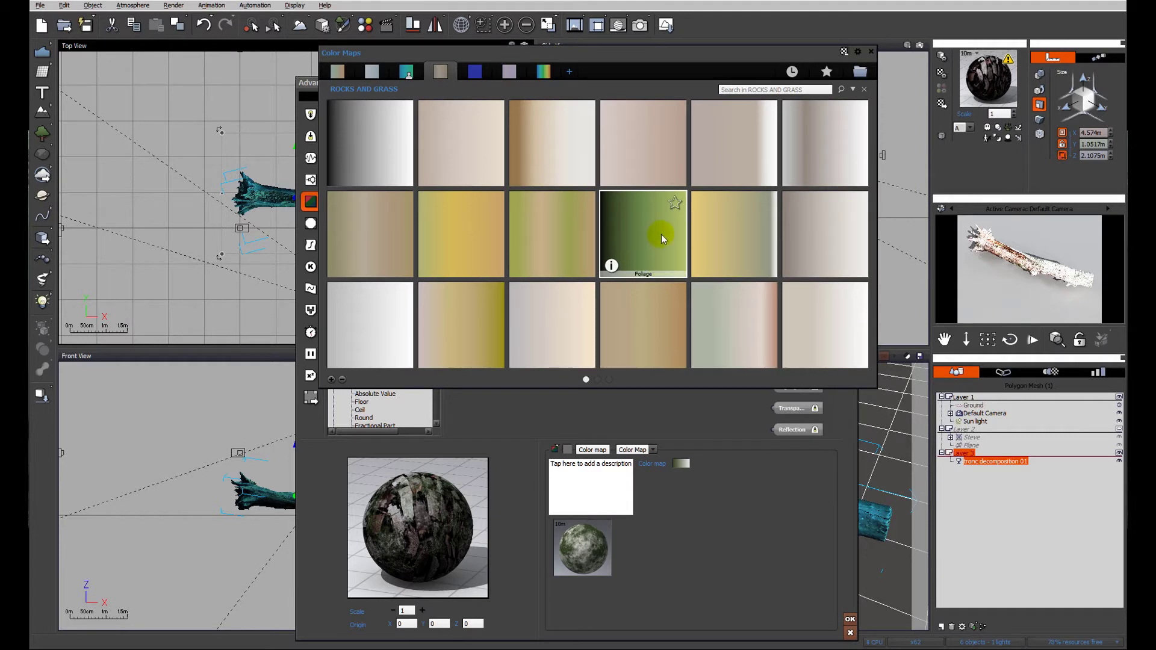
{"action": "double_click", "coordinate": [661, 234]}
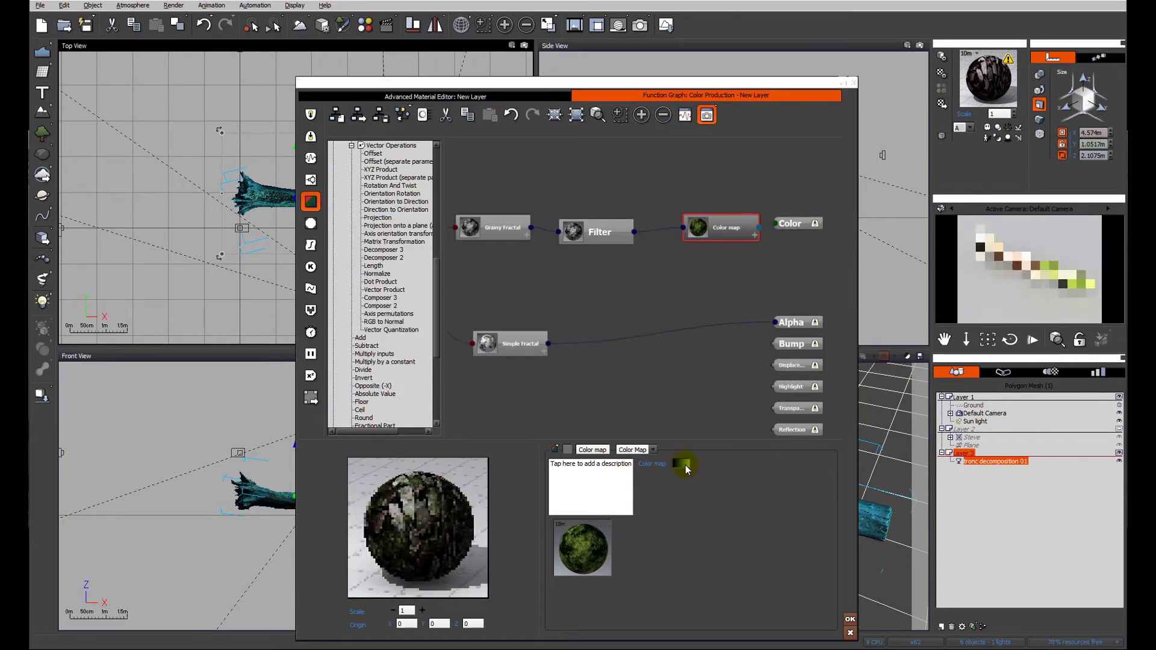
- Recolour the gradient's black key colour to olive green (RGB 75, 83, 52)
{"action": "right_click", "coordinate": [682, 463]}
{"action": "left_click", "coordinate": [699, 471]}
{"action": "left_click", "coordinate": [692, 464]}
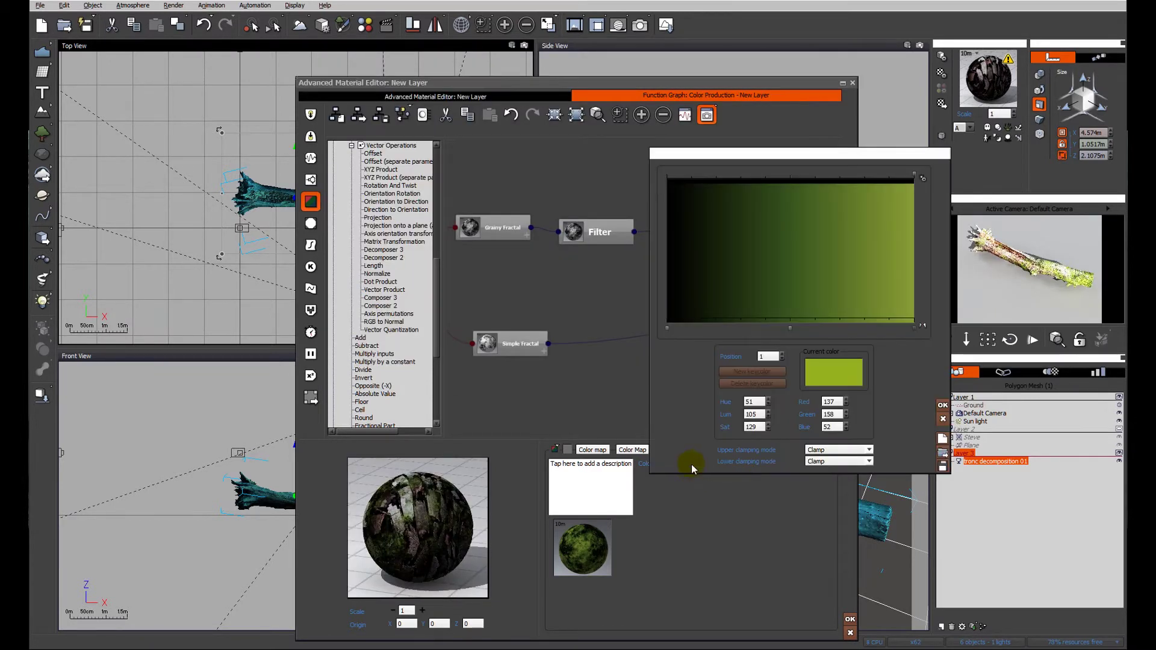
{"action": "left_click", "coordinate": [668, 331]}
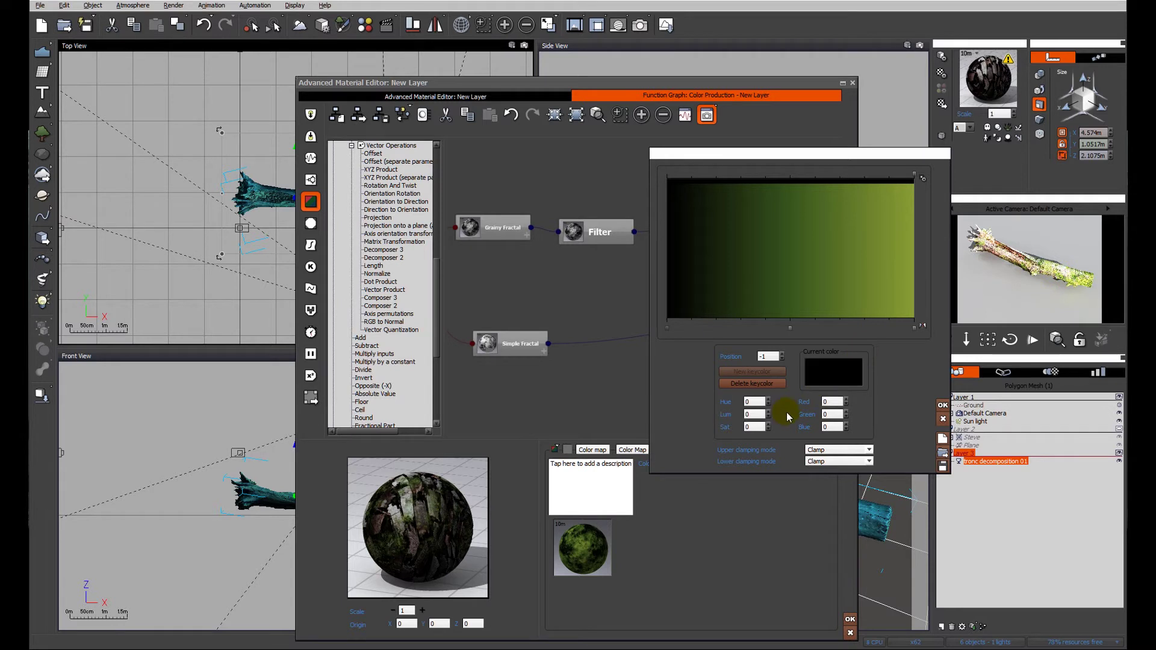
{"action": "right_click", "coordinate": [833, 372]}
{"action": "left_click", "coordinate": [855, 382]}
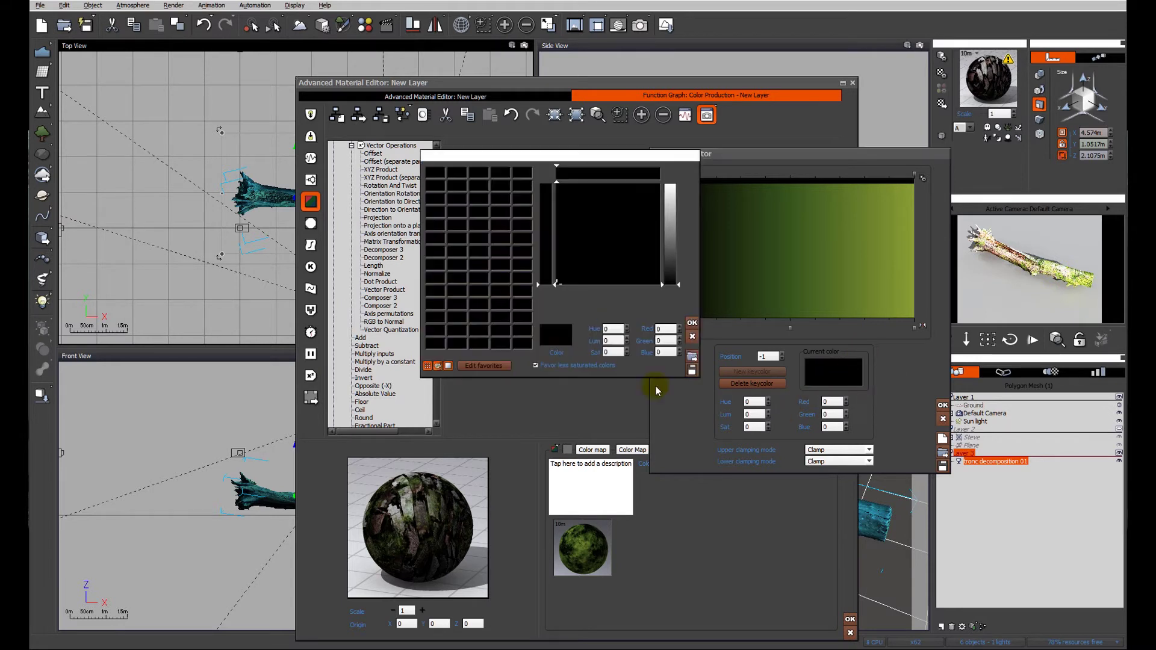
{"action": "left_click", "coordinate": [573, 268]}
{"action": "left_click", "coordinate": [668, 263]}
{"action": "left_click", "coordinate": [692, 323]}
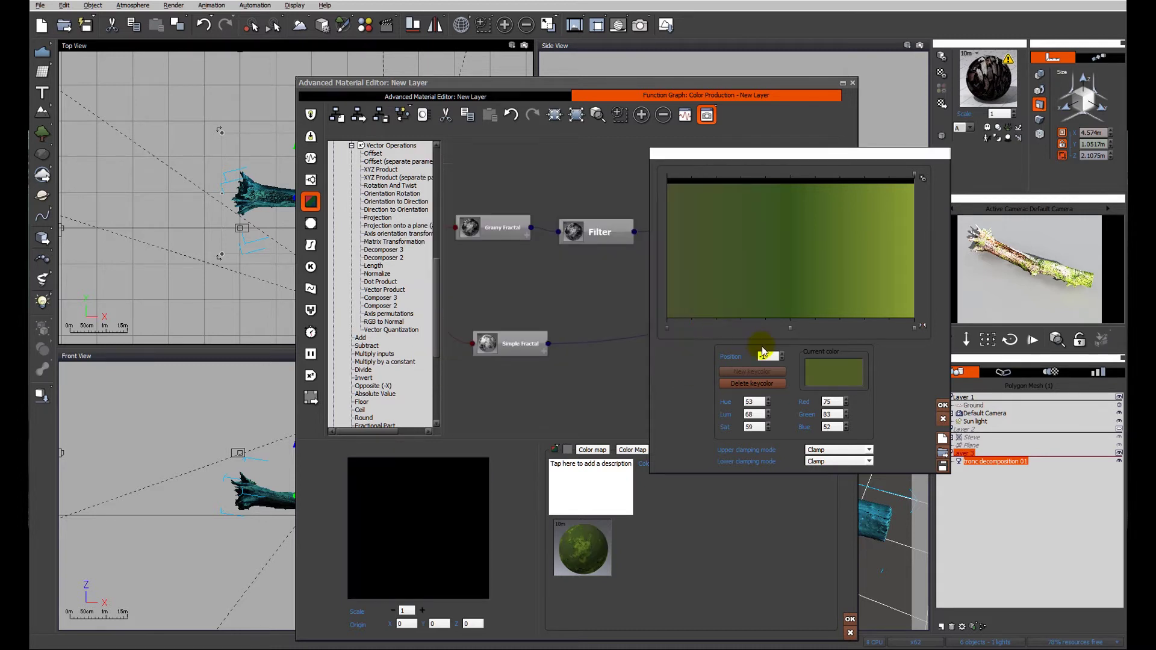
{"action": "left_click", "coordinate": [943, 406]}
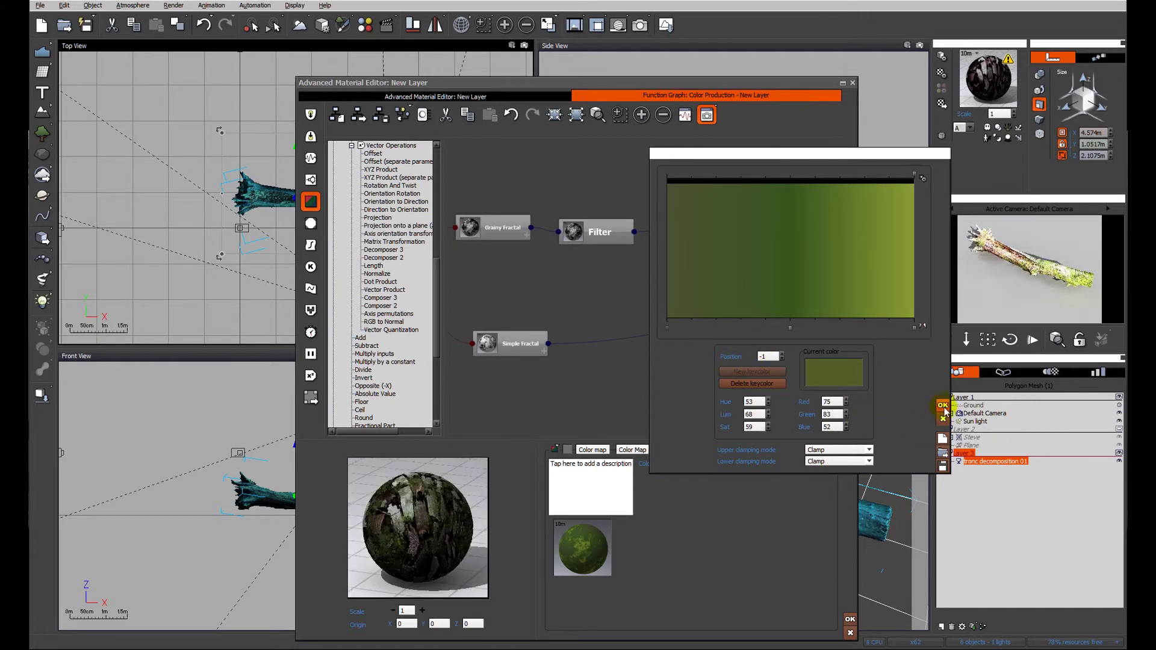
{"action": "left_click", "coordinate": [609, 299]}
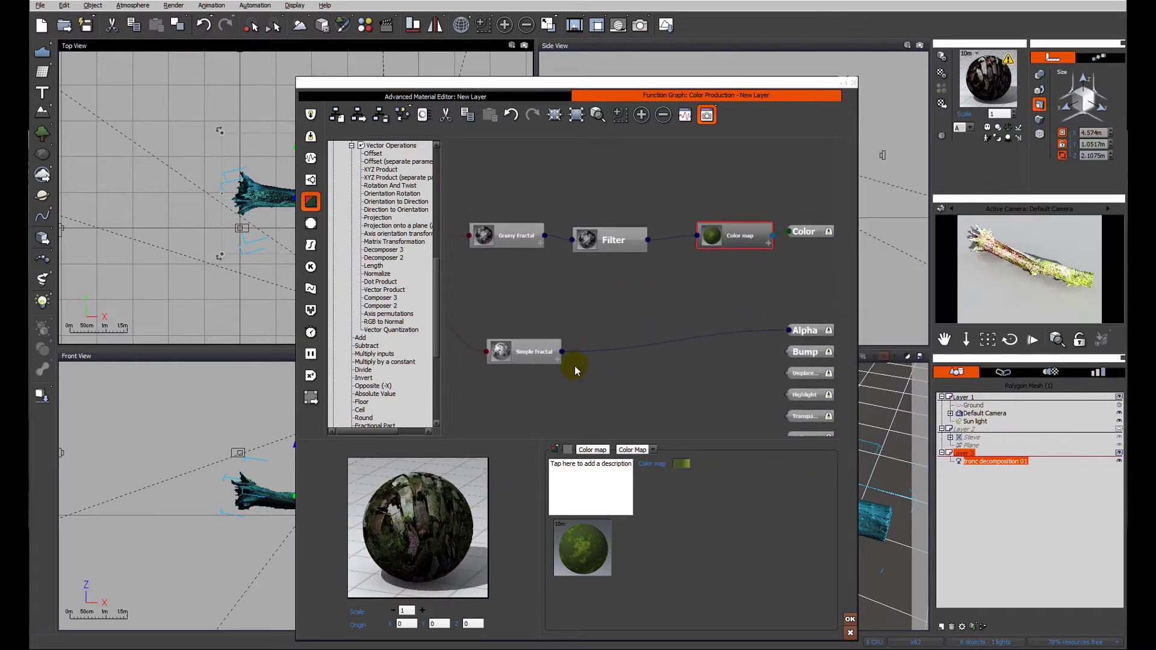
- Set the Simple Fractal's Wavelength X and Y to 0.5 for a finer moss alpha mask
{"action": "left_click_drag", "start_coordinate": [574, 366], "coordinate": [594, 343]}
{"action": "left_click", "coordinate": [551, 309]}
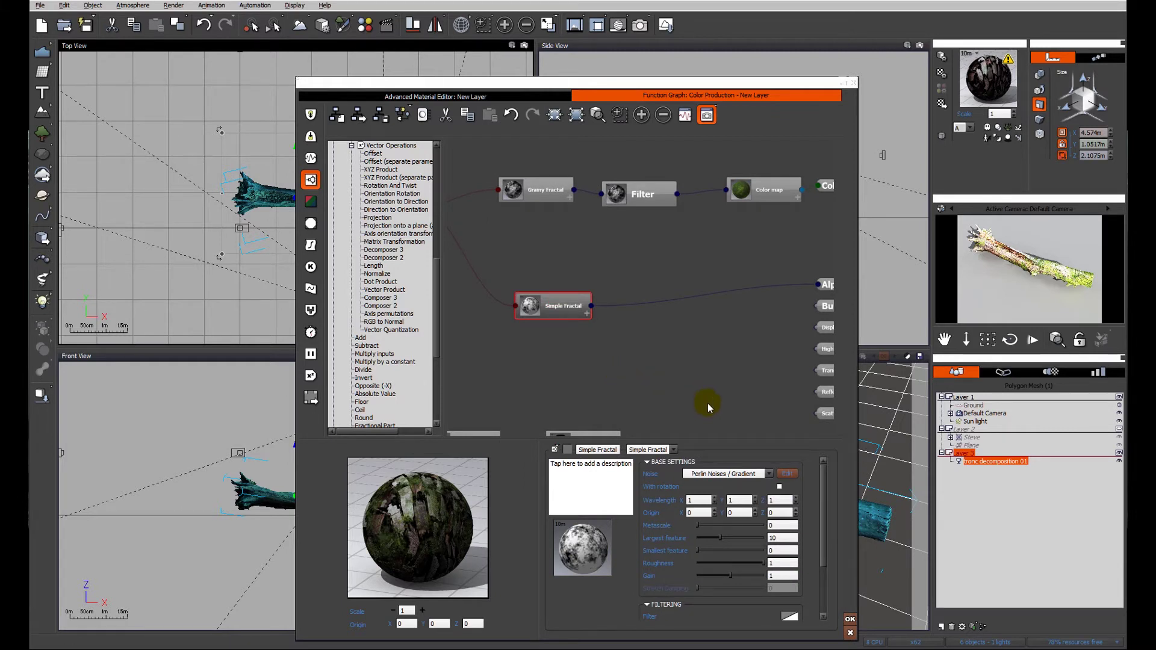
{"action": "left_click", "coordinate": [699, 501]}
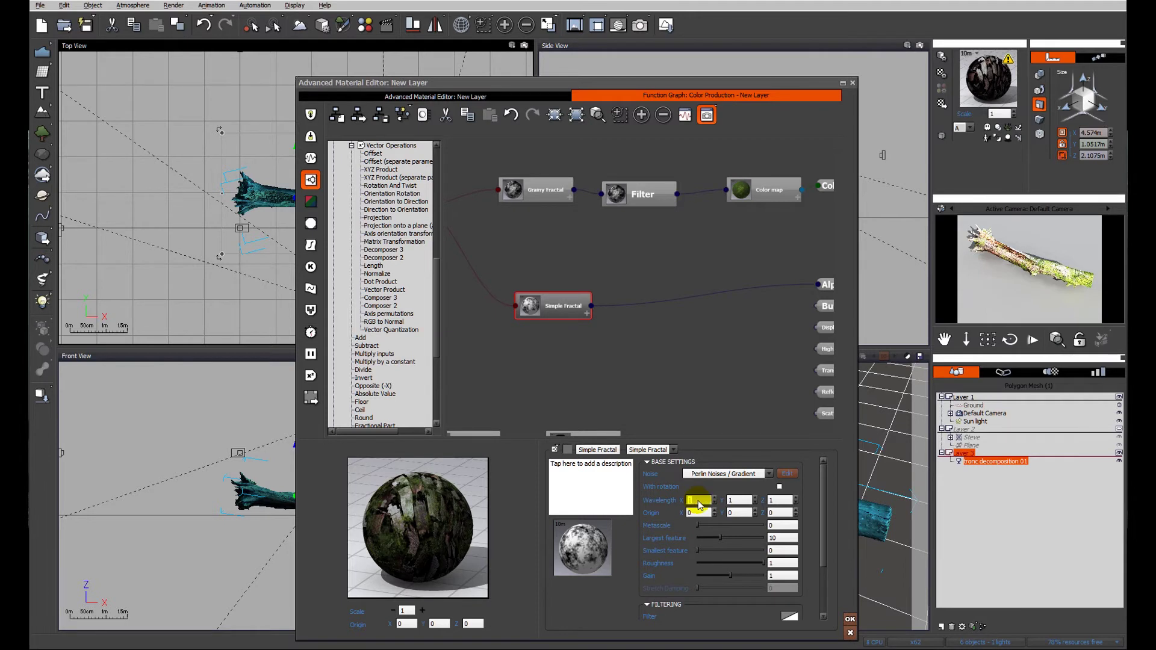
{"action": "type", "text": "0.5"}
{"action": "left_click", "coordinate": [737, 499]}
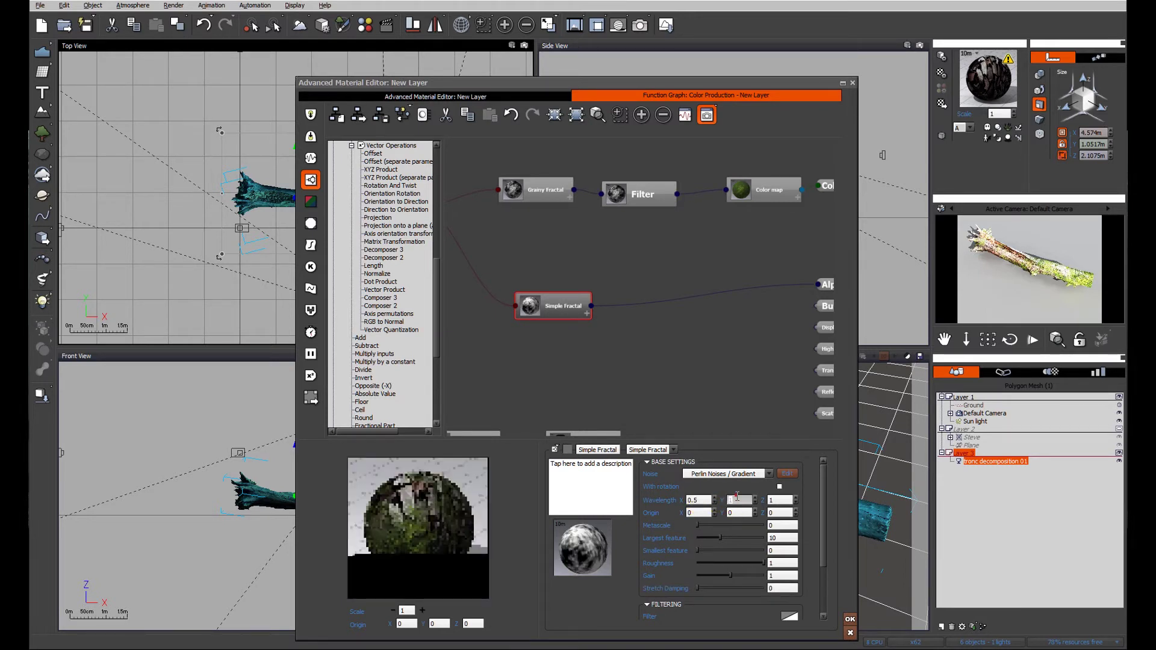
{"action": "type", "text": "0.5"}
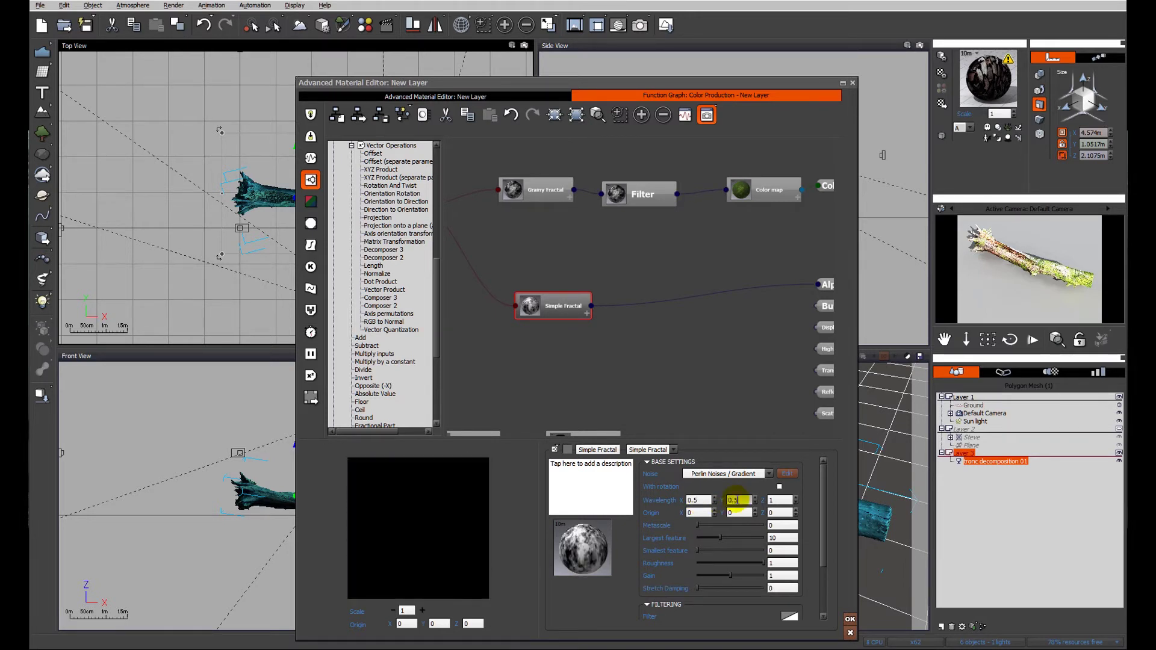
{"action": "left_click", "coordinate": [580, 535]}
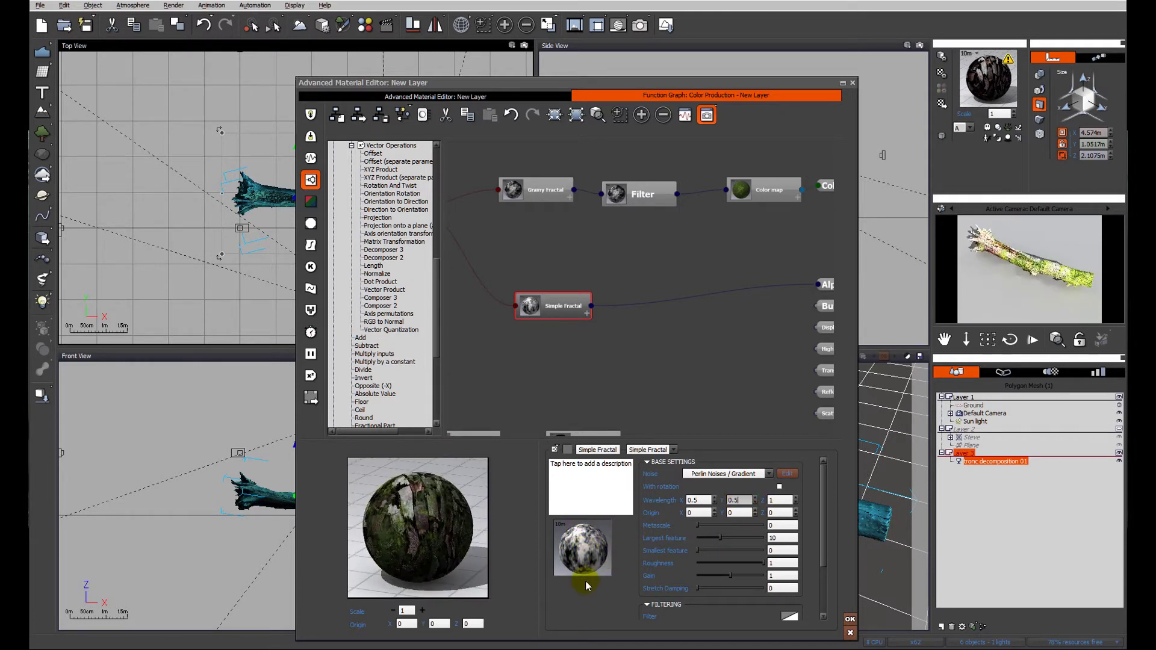
{"action": "left_click", "coordinate": [478, 99]}
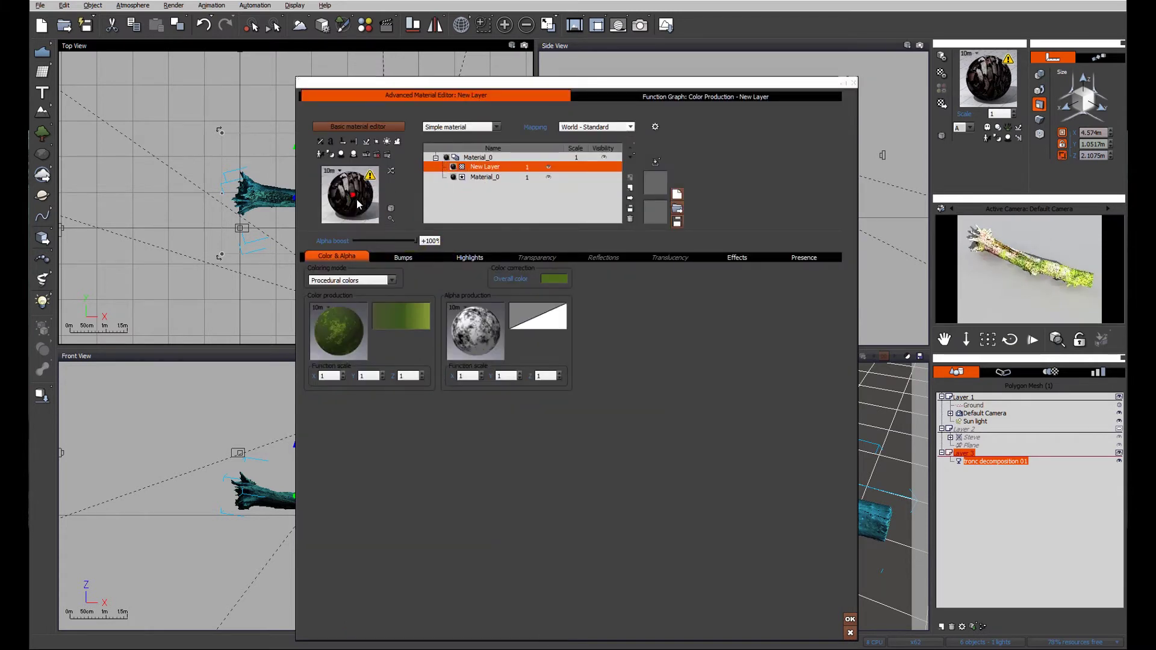
- Render a Preview-quality image of the mossy green log, then bring up the layer's Bumps settings
{"action": "right_click", "coordinate": [666, 25]}
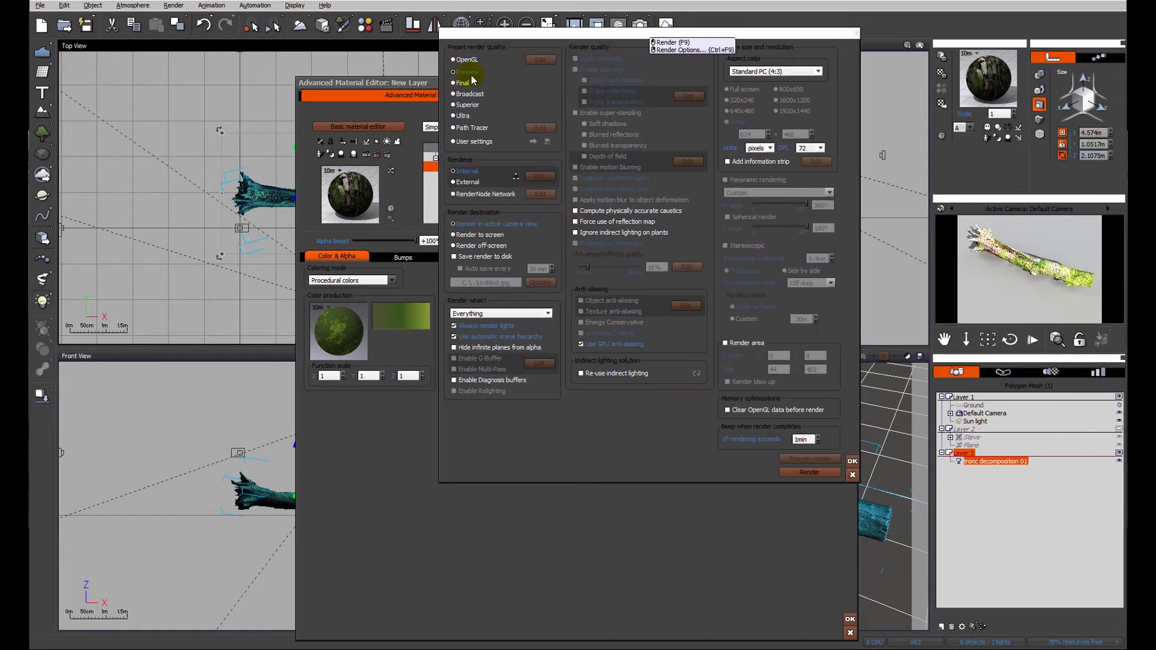
{"action": "left_click", "coordinate": [809, 472]}
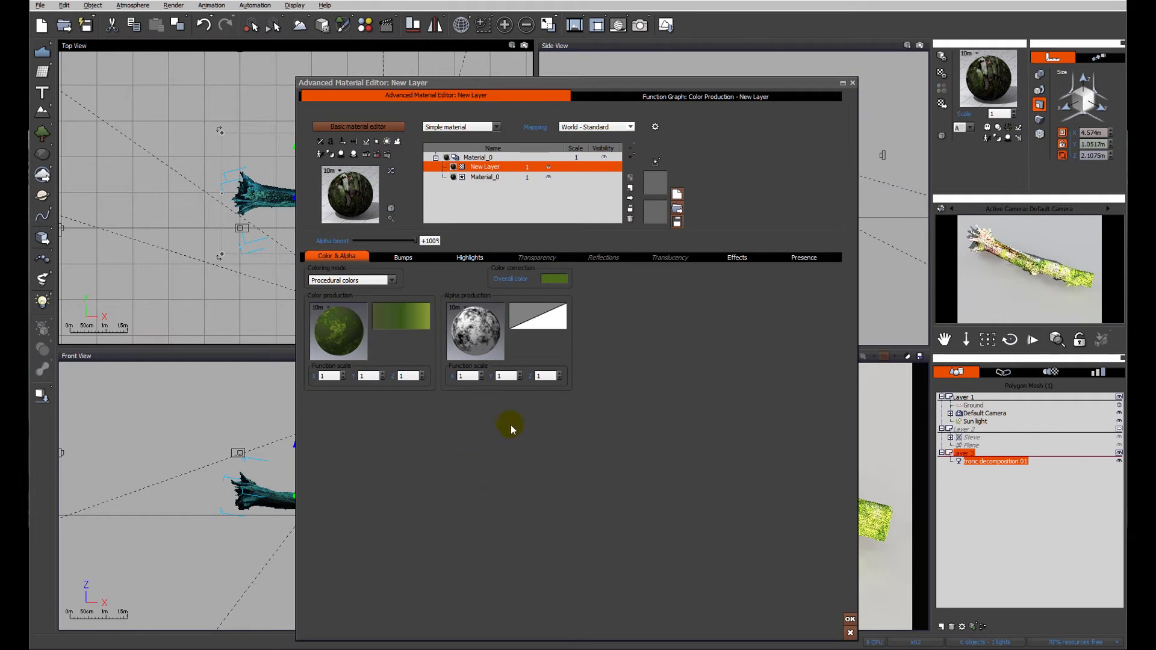
{"action": "left_click", "coordinate": [404, 258]}
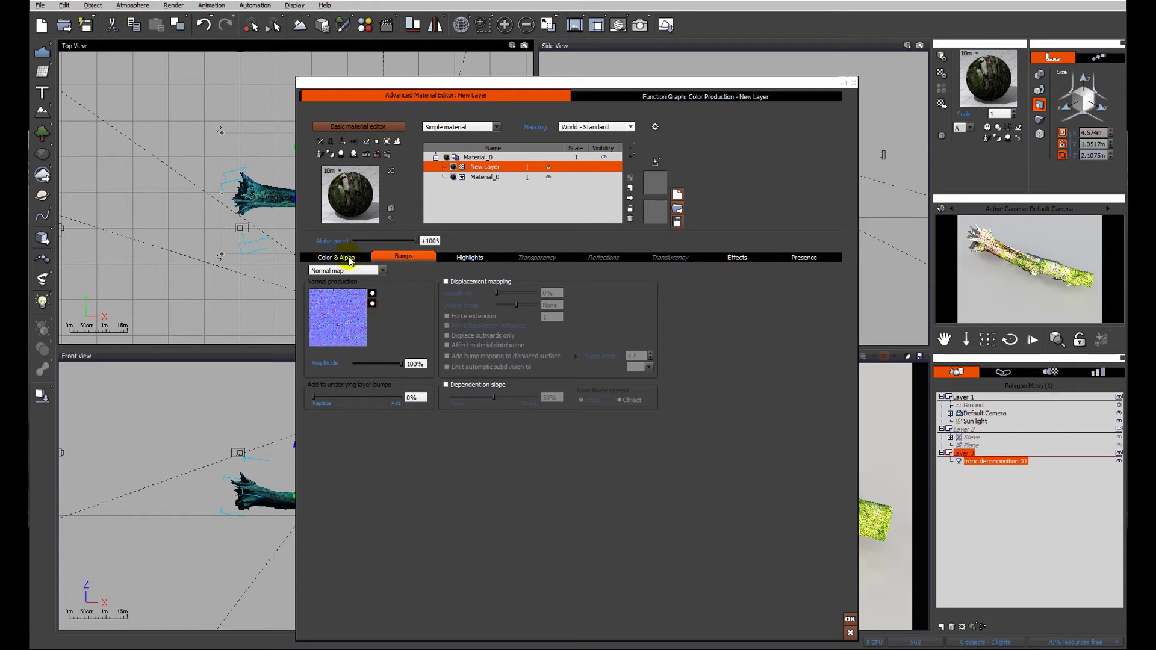
- Delete the Projected Texture and RGB to Normal nodes and set bumps to add 100% to underlying layers
{"action": "right_click", "coordinate": [336, 306]}
{"action": "left_click", "coordinate": [358, 312]}
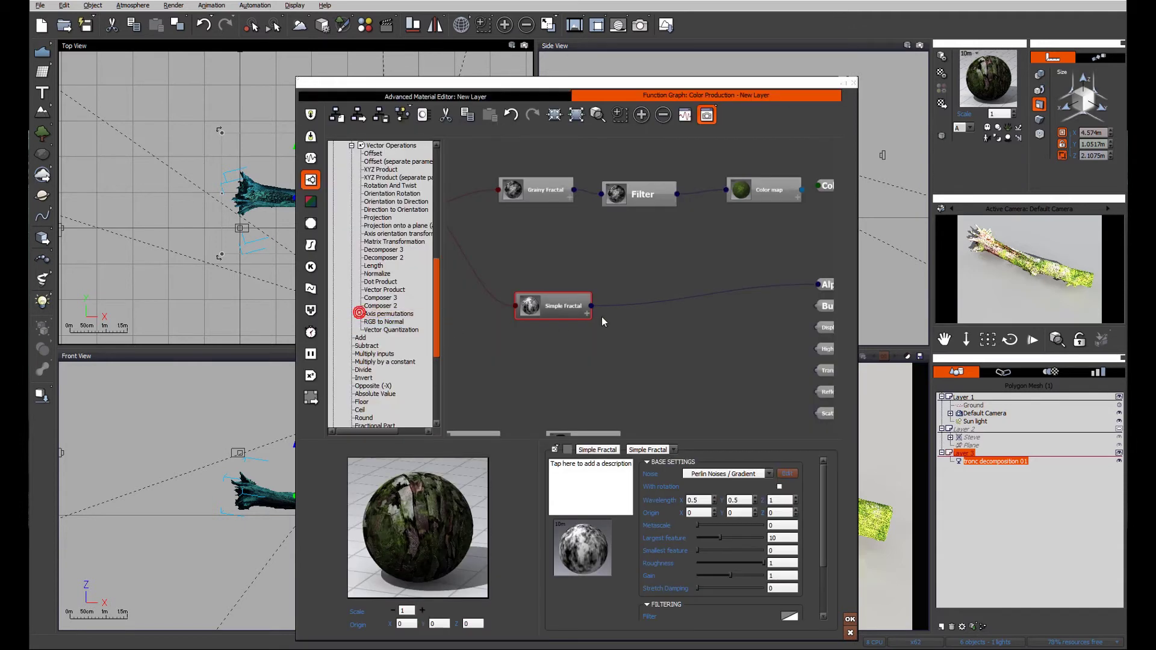
{"action": "left_click", "coordinate": [515, 272]}
{"action": "left_click_drag", "start_coordinate": [529, 247], "coordinate": [725, 320]}
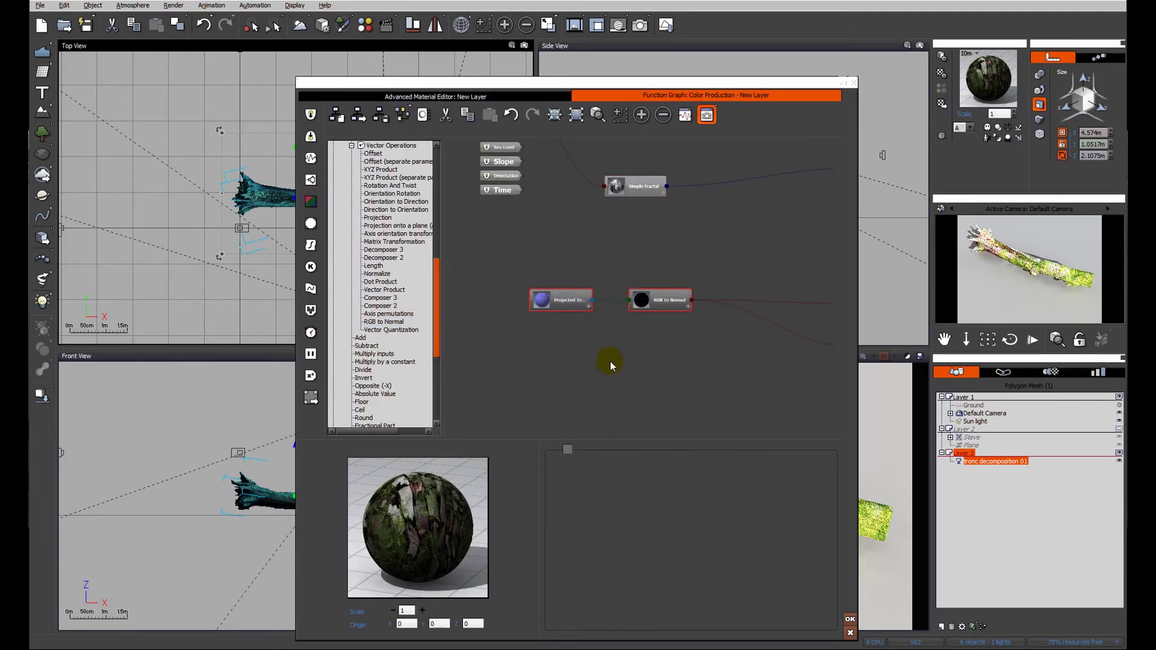
{"action": "key", "text": "Delete"}
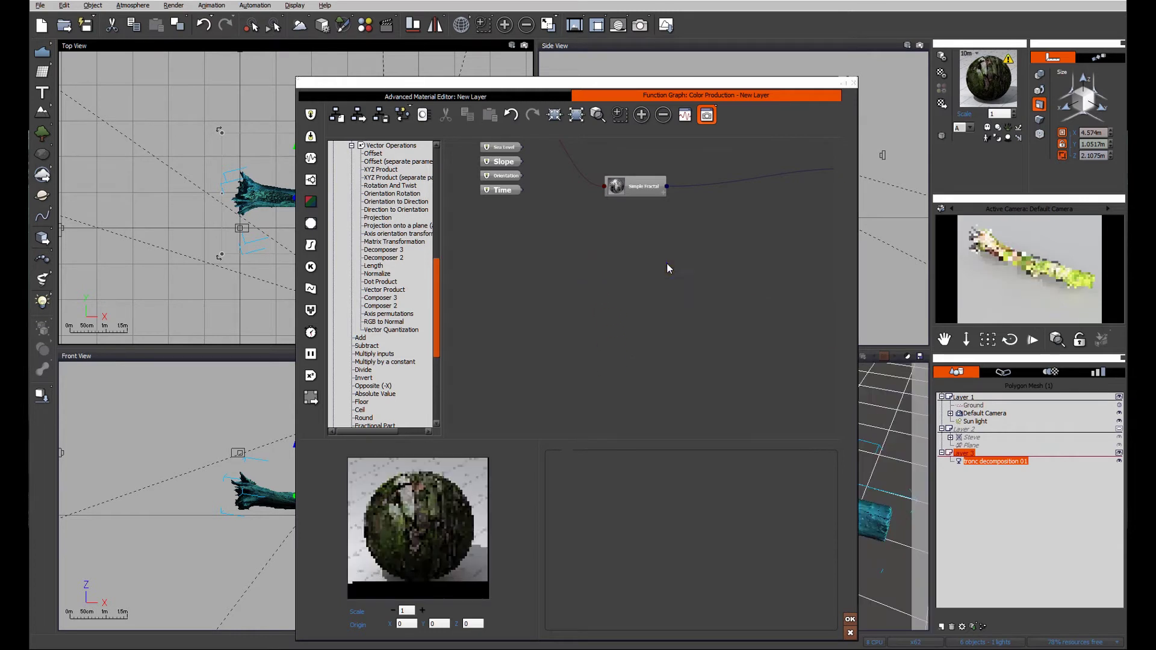
{"action": "left_click", "coordinate": [457, 96]}
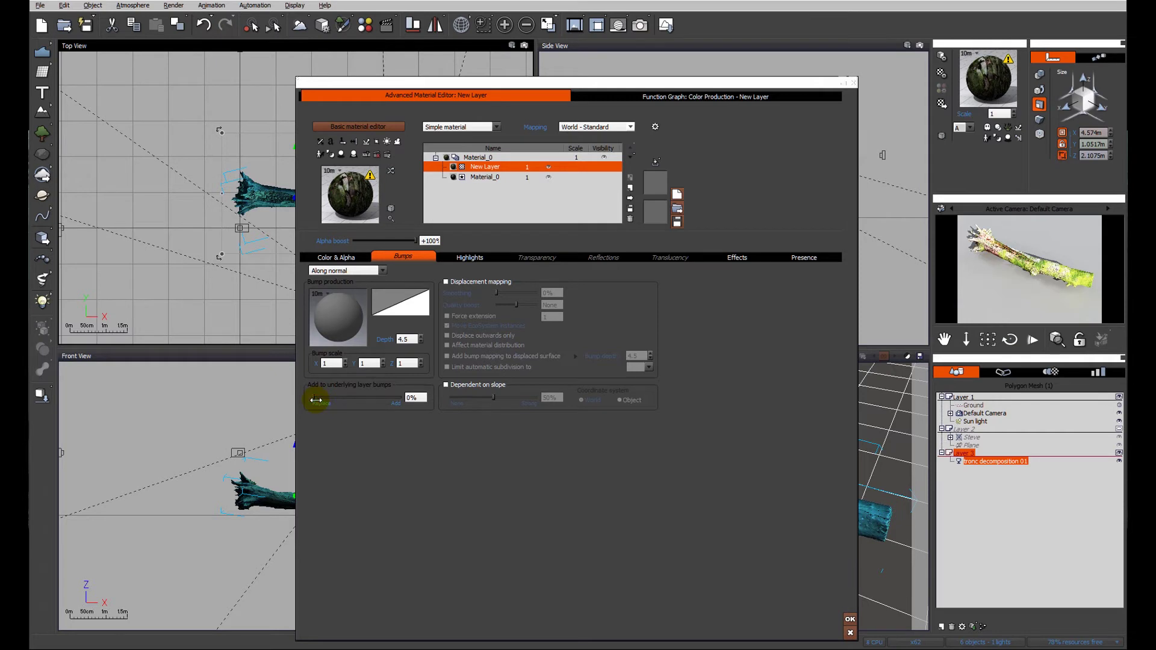
{"action": "left_click_drag", "start_coordinate": [315, 399], "coordinate": [404, 402]}
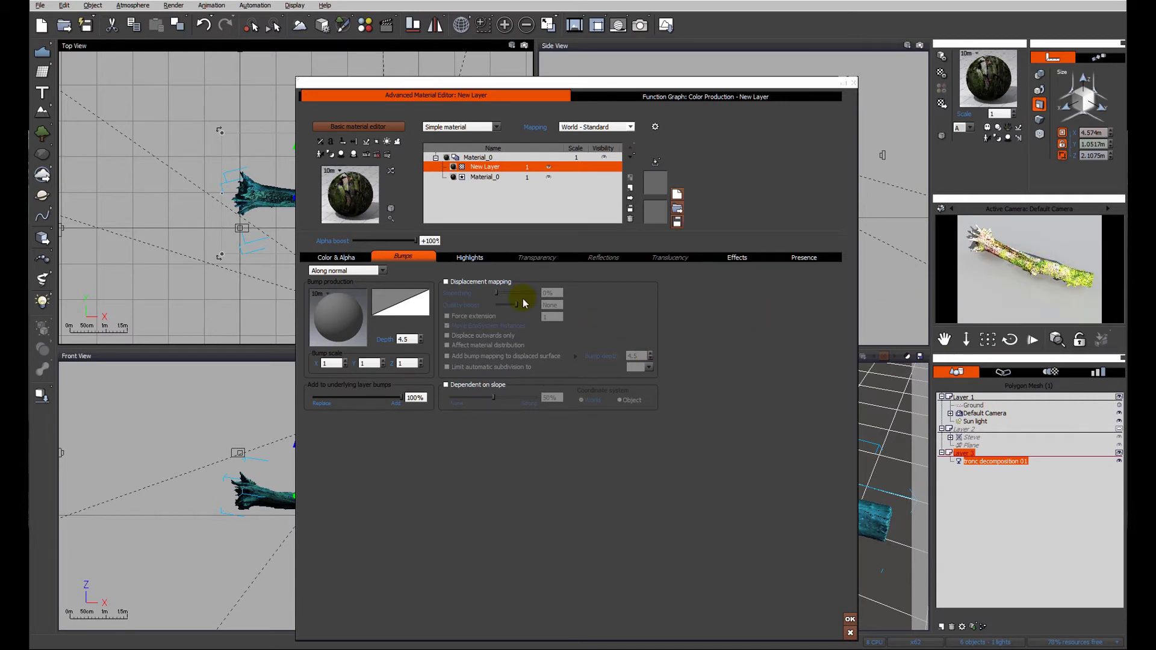
- Darken the layer's overall colour to dull olive RGB 51/57/40 with Sat 44 and Lum 48
{"action": "left_click", "coordinate": [335, 258]}
{"action": "left_click", "coordinate": [554, 280]}
{"action": "left_click", "coordinate": [582, 292]}
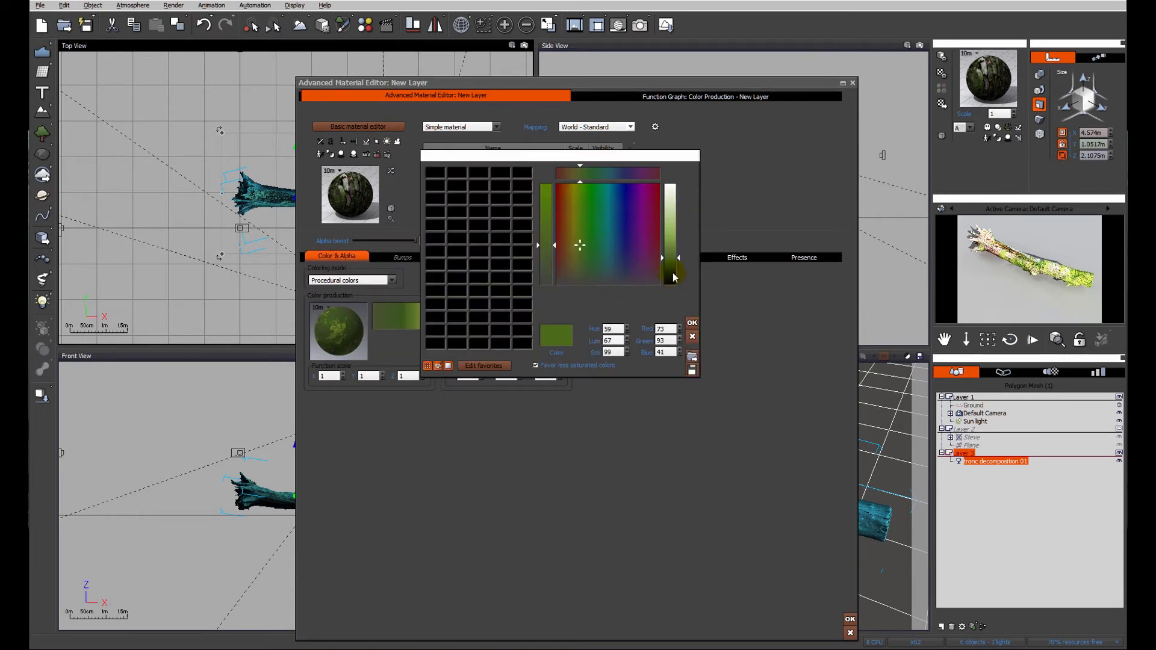
{"action": "left_click", "coordinate": [580, 268]}
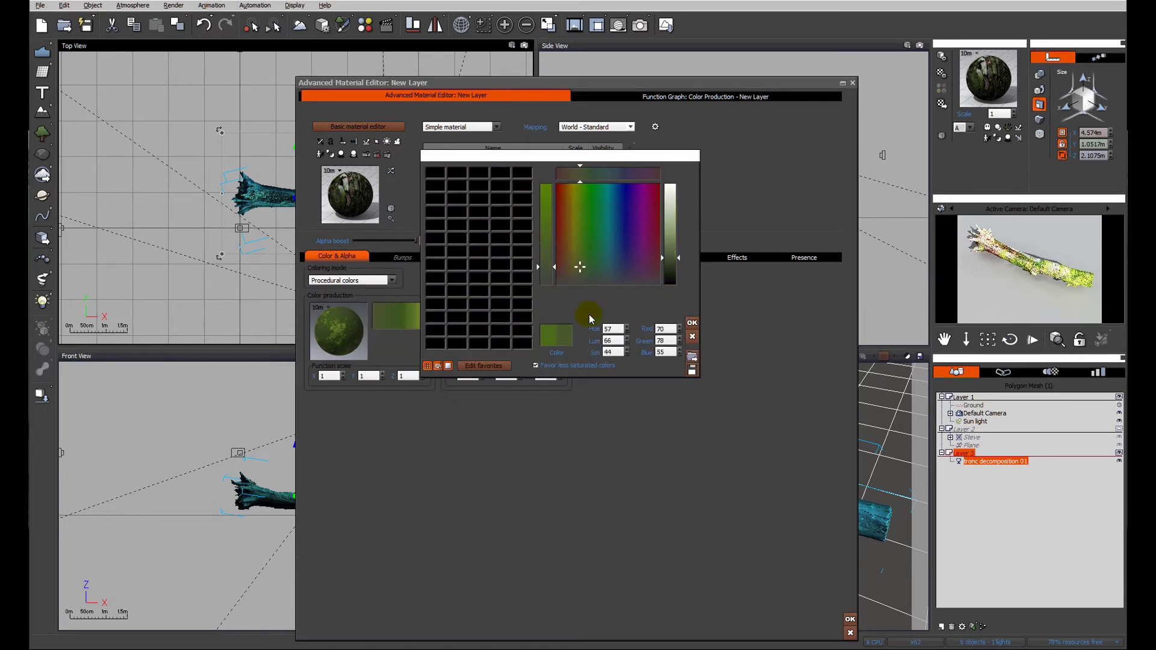
{"action": "left_click", "coordinate": [673, 266]}
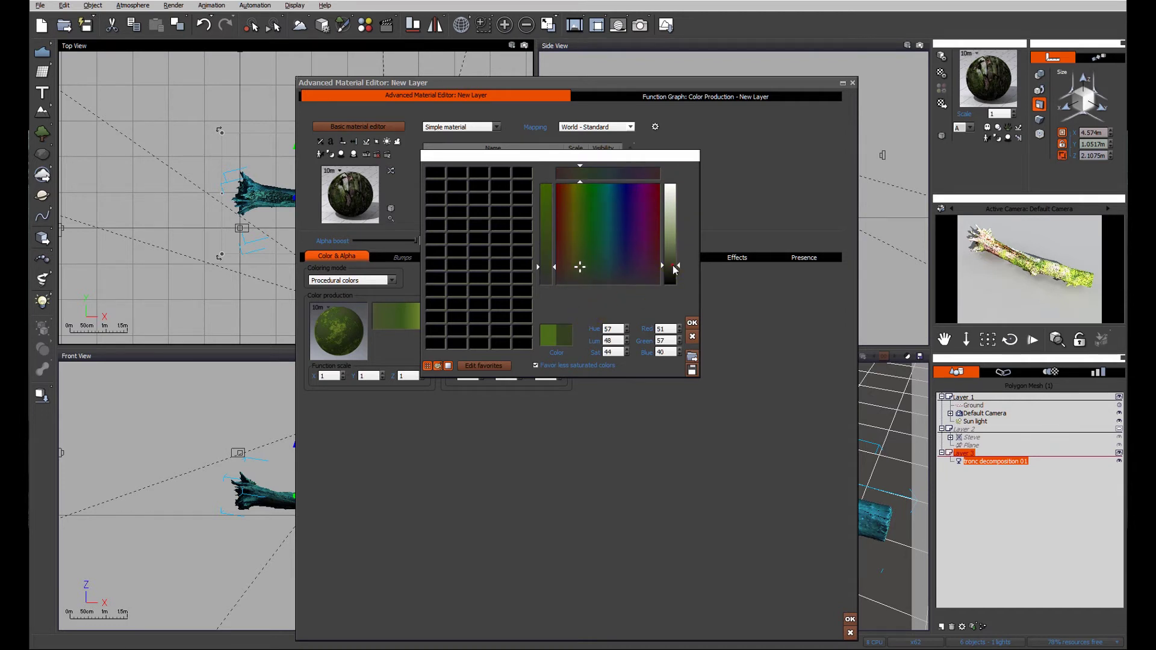
{"action": "left_click", "coordinate": [692, 323]}
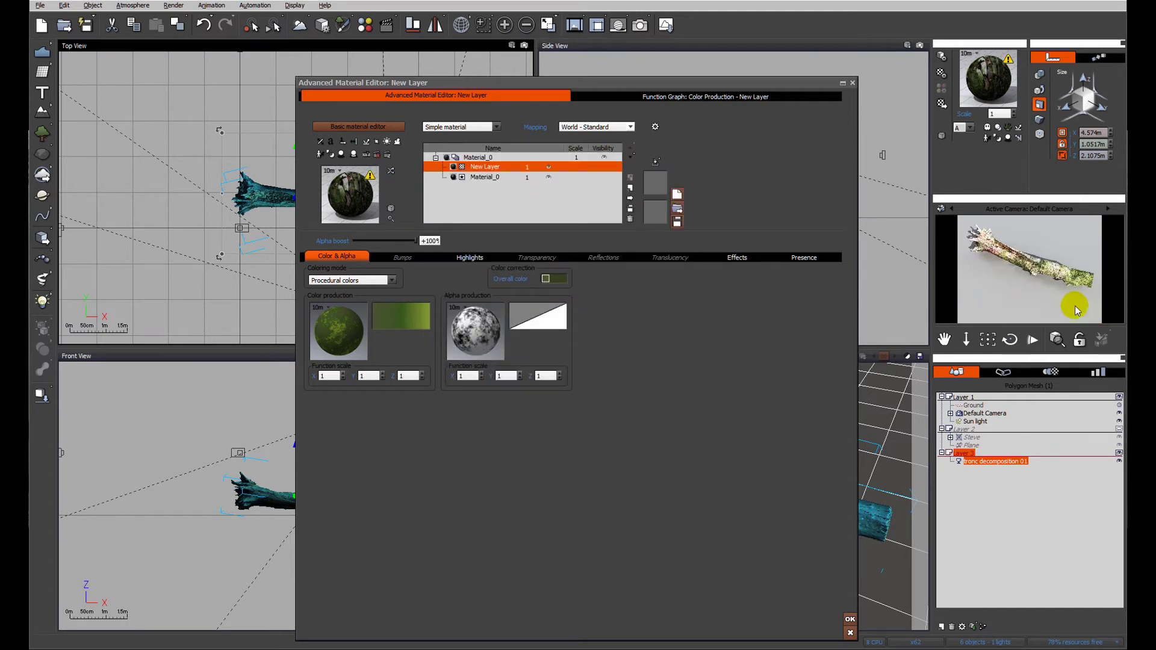
- Close the material editor keeping the changes and start a render
{"action": "left_click", "coordinate": [850, 619]}
{"action": "left_click", "coordinate": [639, 24]}
{"action": "left_click", "coordinate": [670, 113]}
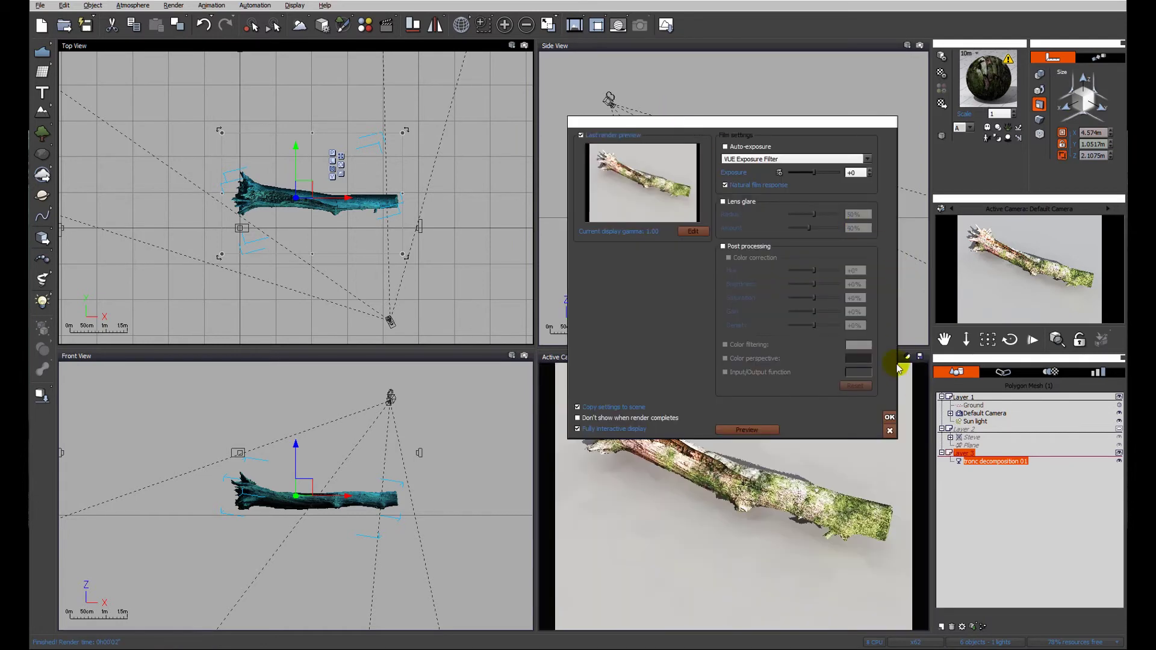
- Dismiss the post-render settings and compare the log render with the earlier forest-floor render in the stack
{"action": "left_click", "coordinate": [889, 417]}
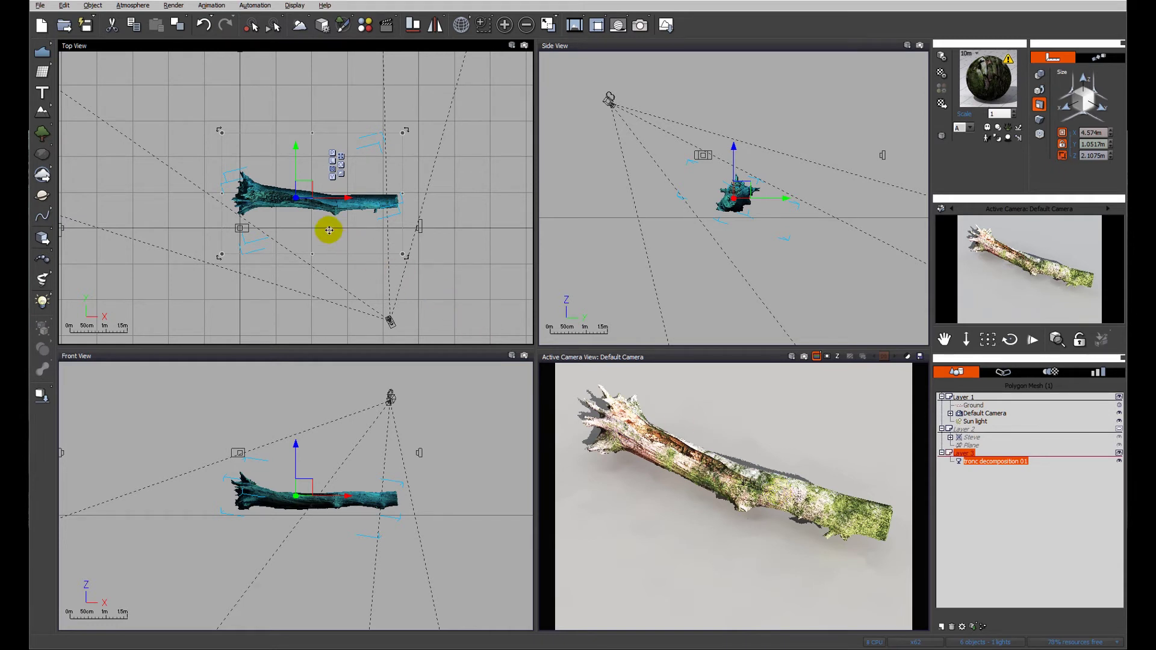
{"action": "right_click_drag", "start_coordinate": [328, 227], "coordinate": [344, 251]}
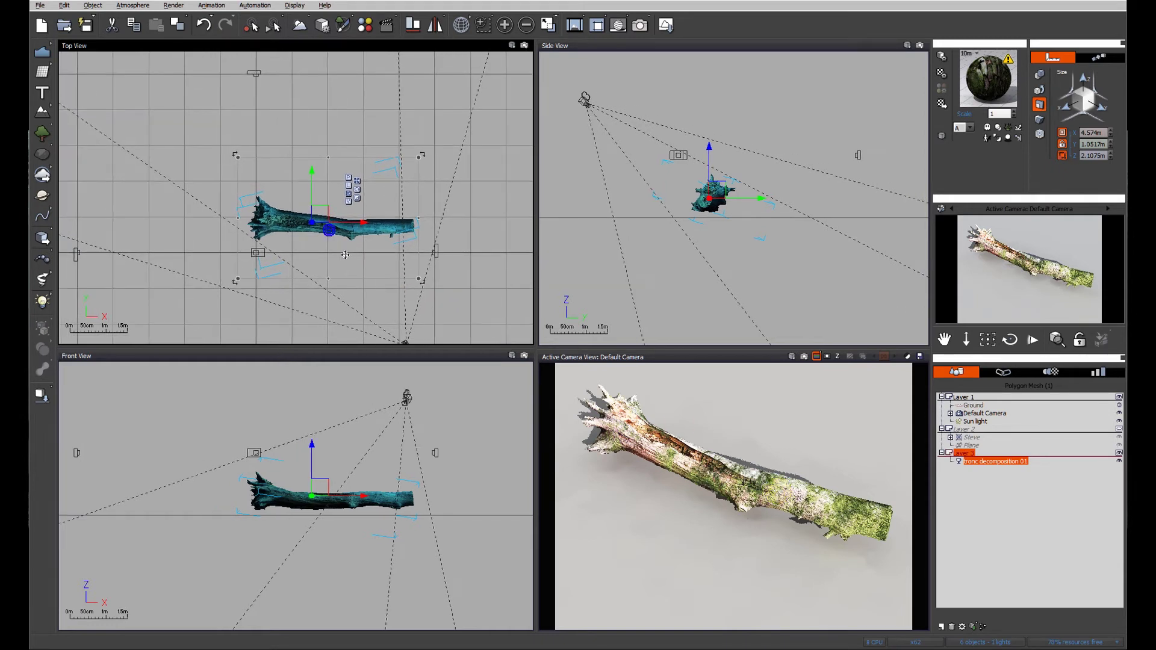
{"action": "left_click", "coordinate": [575, 25]}
{"action": "left_click", "coordinate": [442, 446]}
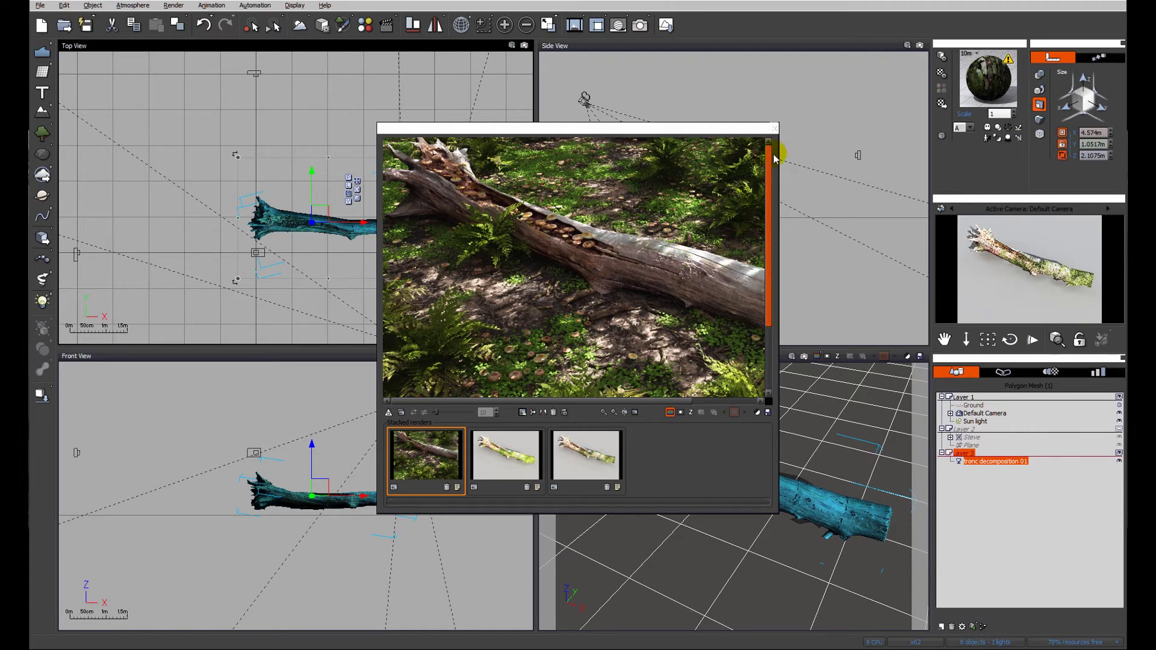
{"action": "left_click", "coordinate": [774, 128]}
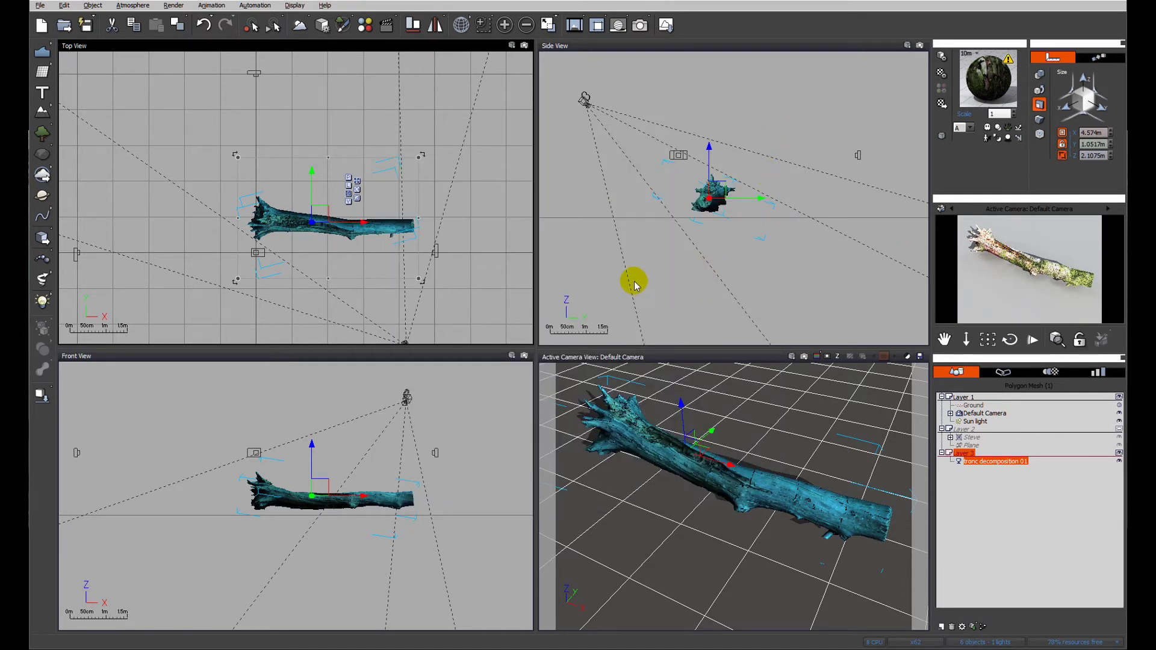
- Zoom and pan the orthographic views onto the trunk, then bring up the EcoPainter
{"action": "right_click_drag", "start_coordinate": [278, 254], "coordinate": [301, 263]}
{"action": "scroll", "coordinate": [315, 245], "scroll_direction": "up", "scroll_amount": 6}
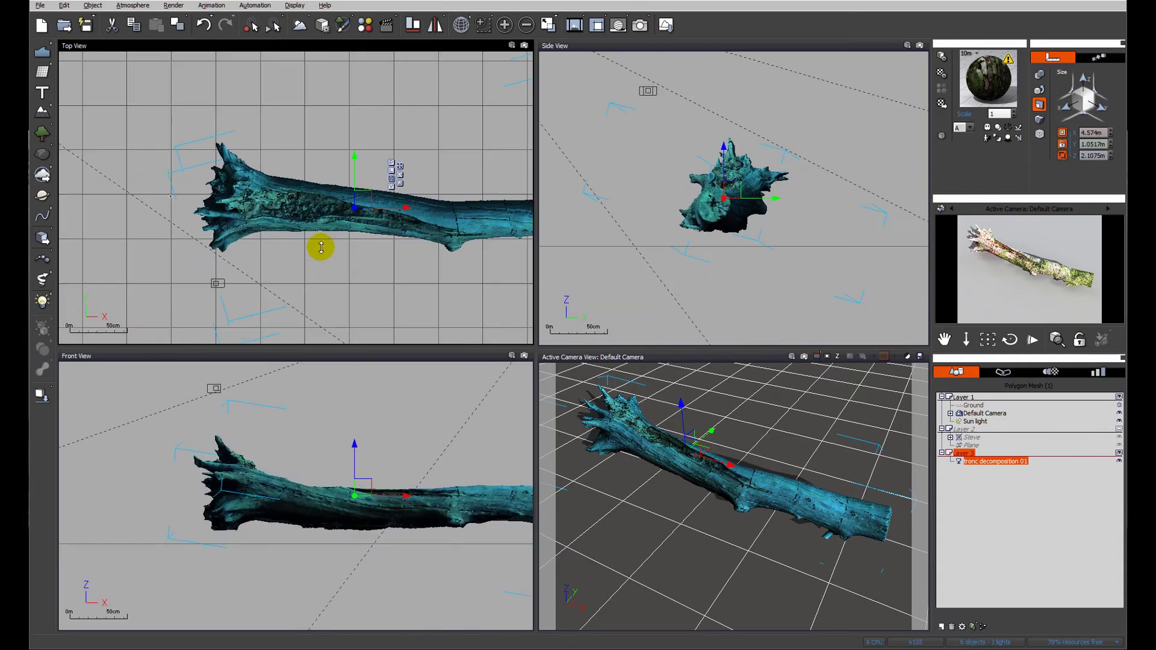
{"action": "right_click_drag", "start_coordinate": [392, 274], "coordinate": [339, 260]}
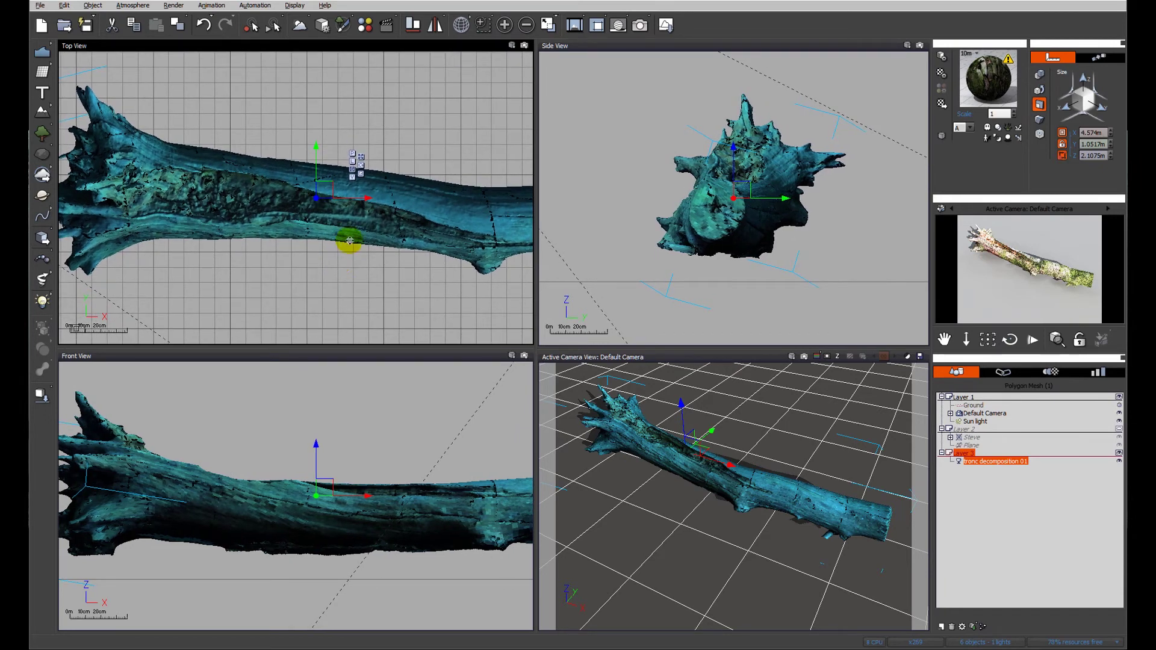
{"action": "left_click", "coordinate": [342, 25]}
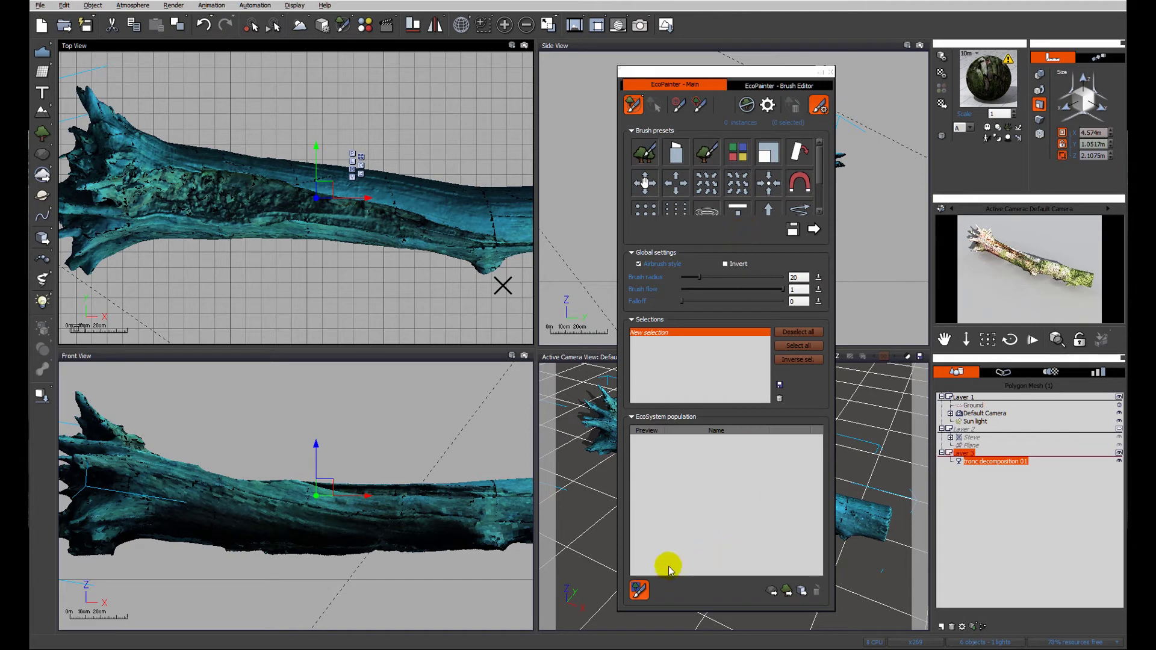
- Add Shroom_3_tall, Shroom_3 and Shroom_2 from Favorites to the EcoPainter population
{"action": "left_click", "coordinate": [639, 591]}
{"action": "left_click", "coordinate": [777, 523]}
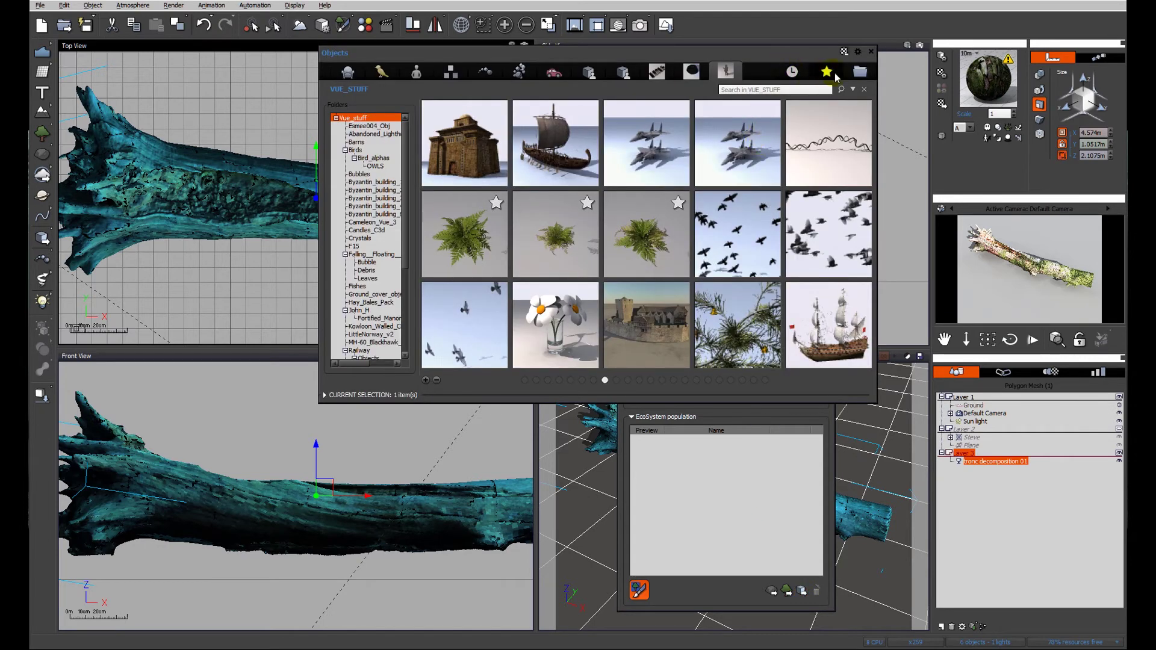
{"action": "left_click", "coordinate": [826, 72]}
{"action": "left_click", "coordinate": [403, 463]}
{"action": "left_click", "coordinate": [331, 381]}
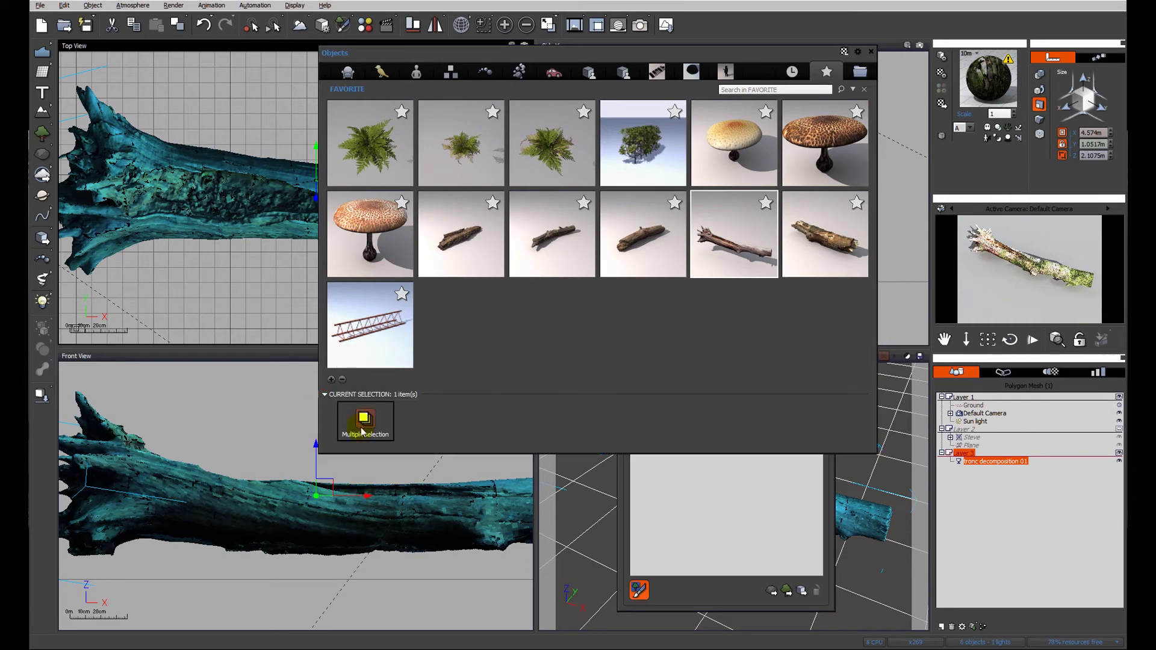
{"action": "left_click", "coordinate": [362, 431]}
{"action": "left_click", "coordinate": [368, 501]}
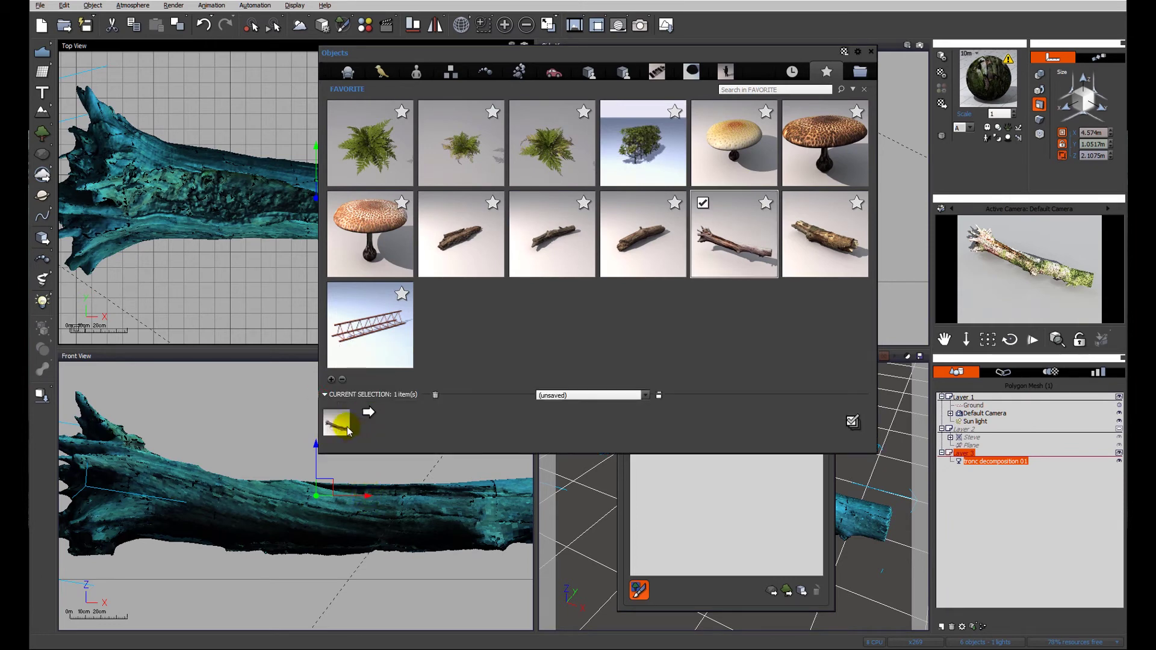
{"action": "left_click", "coordinate": [435, 395]}
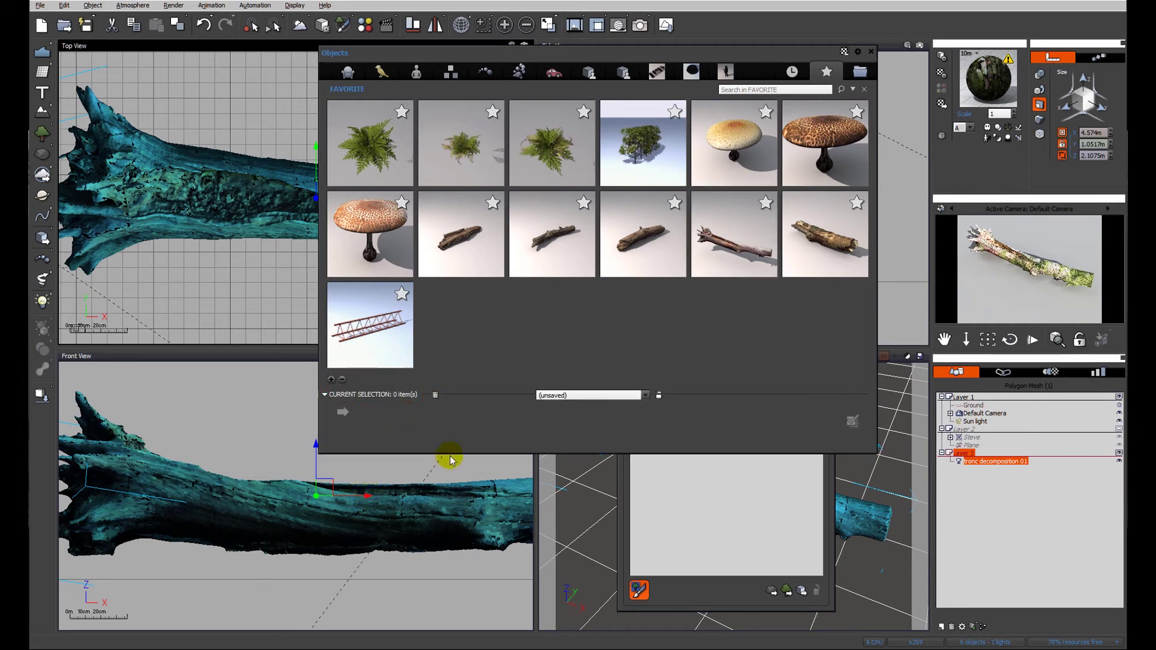
{"action": "left_click", "coordinate": [748, 143]}
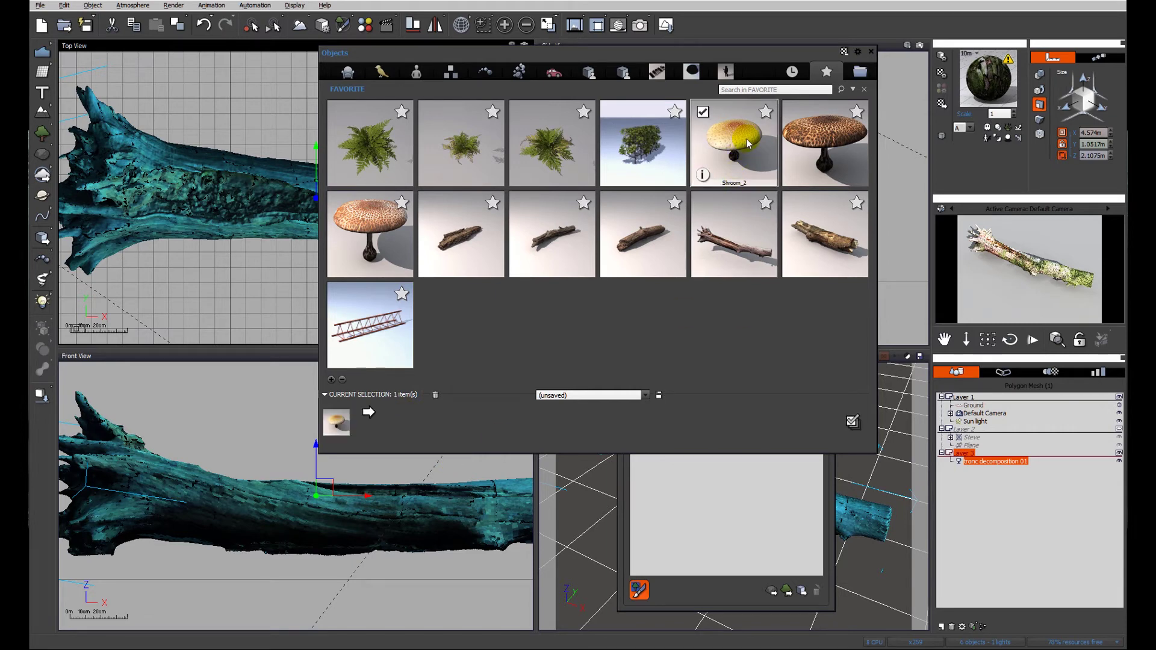
{"action": "left_click", "coordinate": [804, 154]}
{"action": "left_click", "coordinate": [358, 237]}
{"action": "left_click", "coordinate": [853, 423]}
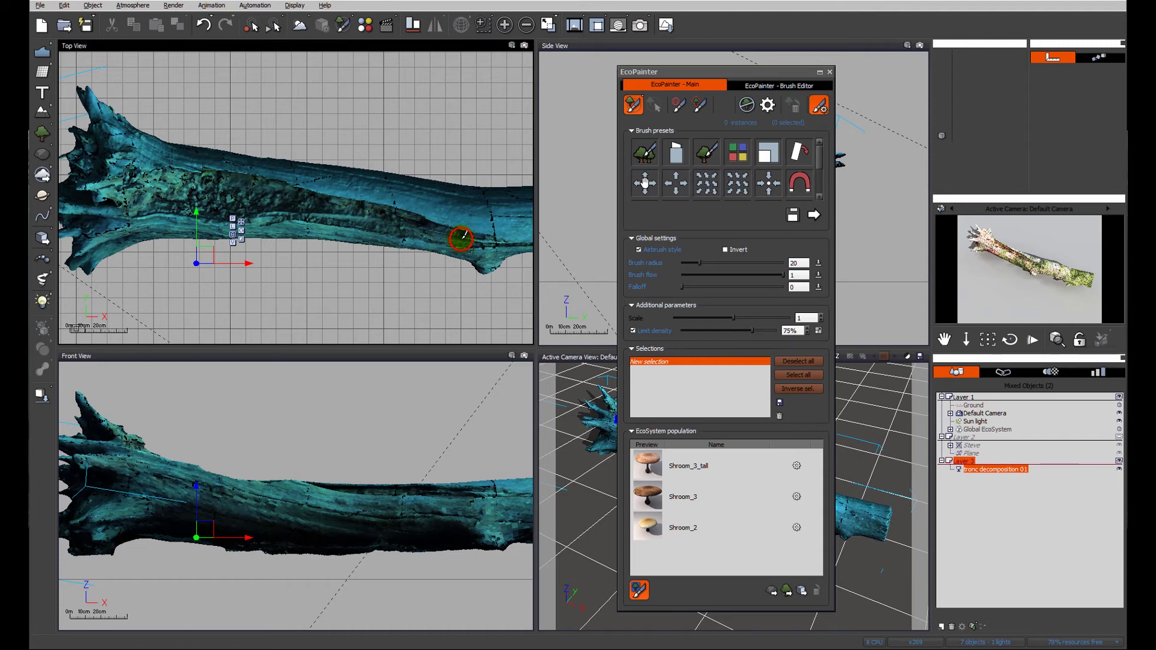
- Paint mushroom clusters along the top of the log with a larger brush, then render a test
{"action": "scroll", "coordinate": [461, 239], "scroll_direction": "up", "scroll_amount": 3}
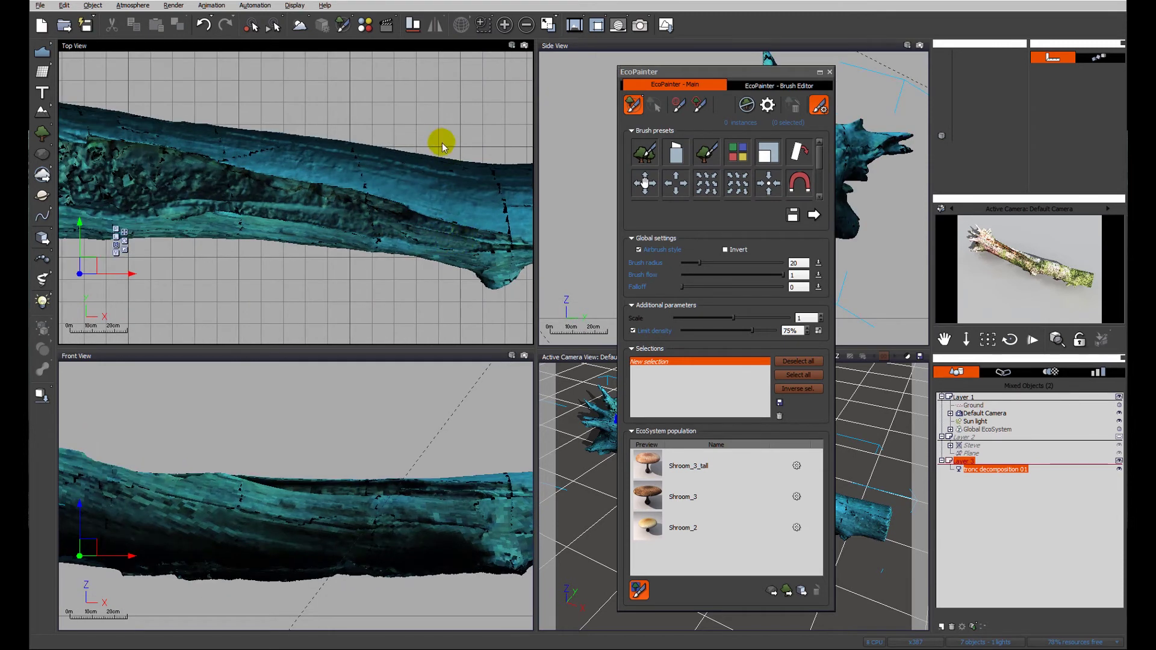
{"action": "scroll", "coordinate": [444, 231], "scroll_direction": "up", "scroll_amount": 1}
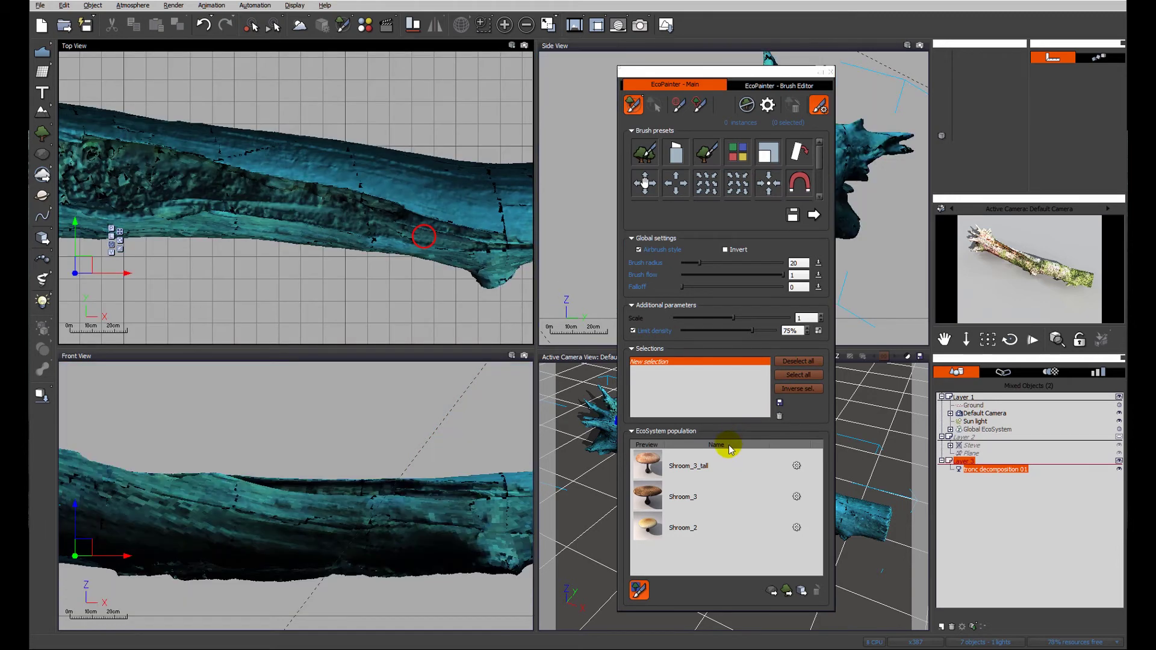
{"action": "mouse_move", "coordinate": [437, 233]}
{"action": "left_mouse_down"}
{"action": "mouse_move", "coordinate": [472, 240]}
{"action": "mouse_move", "coordinate": [411, 230]}
{"action": "mouse_move", "coordinate": [389, 207]}
{"action": "mouse_move", "coordinate": [341, 214]}
{"action": "mouse_move", "coordinate": [340, 202]}
{"action": "mouse_move", "coordinate": [359, 200]}
{"action": "mouse_move", "coordinate": [307, 211]}
{"action": "mouse_move", "coordinate": [290, 190]}
{"action": "mouse_move", "coordinate": [267, 208]}
{"action": "mouse_move", "coordinate": [293, 214]}
{"action": "mouse_move", "coordinate": [258, 187]}
{"action": "mouse_move", "coordinate": [167, 194]}
{"action": "mouse_move", "coordinate": [213, 203]}
{"action": "mouse_move", "coordinate": [259, 191]}
{"action": "mouse_move", "coordinate": [198, 179]}
{"action": "left_mouse_up"}
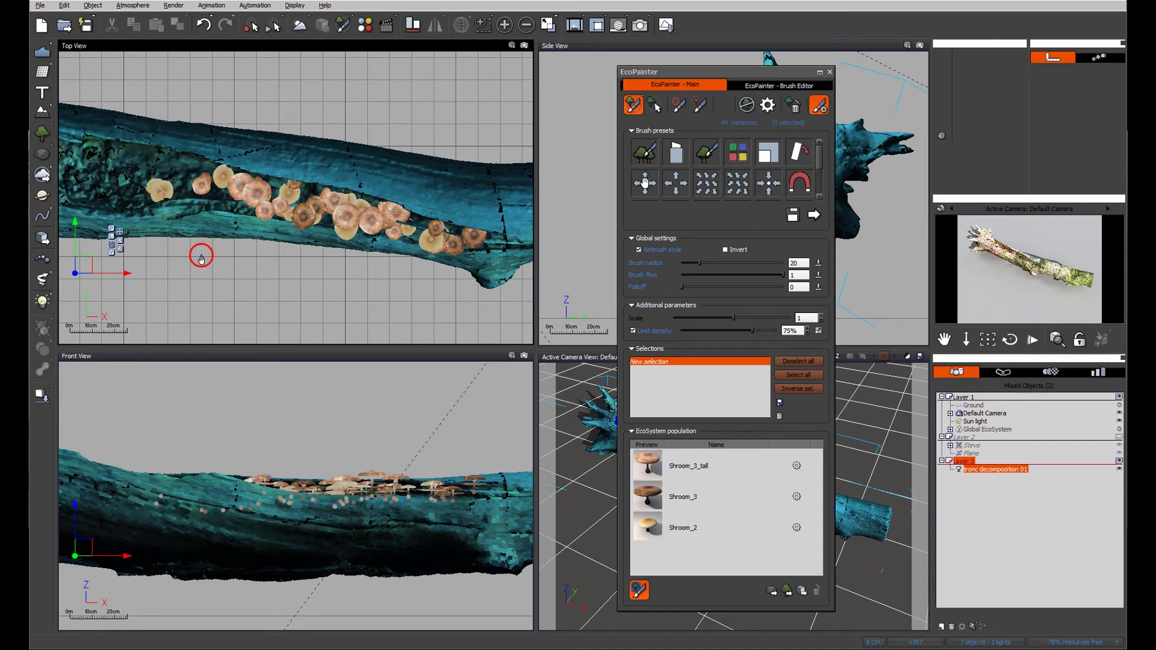
{"action": "right_click_drag", "start_coordinate": [201, 252], "coordinate": [380, 286]}
{"action": "left_click_drag", "start_coordinate": [378, 206], "coordinate": [409, 223]}
{"action": "left_click", "coordinate": [715, 262]}
{"action": "mouse_move", "coordinate": [331, 210]}
{"action": "left_mouse_down"}
{"action": "mouse_move", "coordinate": [303, 225]}
{"action": "mouse_move", "coordinate": [294, 202]}
{"action": "mouse_move", "coordinate": [305, 209]}
{"action": "mouse_move", "coordinate": [257, 219]}
{"action": "mouse_move", "coordinate": [243, 197]}
{"action": "mouse_move", "coordinate": [241, 211]}
{"action": "mouse_move", "coordinate": [171, 189]}
{"action": "mouse_move", "coordinate": [188, 203]}
{"action": "mouse_move", "coordinate": [166, 212]}
{"action": "mouse_move", "coordinate": [220, 175]}
{"action": "mouse_move", "coordinate": [257, 197]}
{"action": "mouse_move", "coordinate": [326, 190]}
{"action": "mouse_move", "coordinate": [349, 200]}
{"action": "mouse_move", "coordinate": [316, 185]}
{"action": "mouse_move", "coordinate": [290, 189]}
{"action": "mouse_move", "coordinate": [373, 226]}
{"action": "mouse_move", "coordinate": [212, 219]}
{"action": "mouse_move", "coordinate": [356, 207]}
{"action": "mouse_move", "coordinate": [434, 235]}
{"action": "mouse_move", "coordinate": [405, 226]}
{"action": "mouse_move", "coordinate": [479, 232]}
{"action": "left_mouse_up"}
{"action": "left_click", "coordinate": [642, 25]}
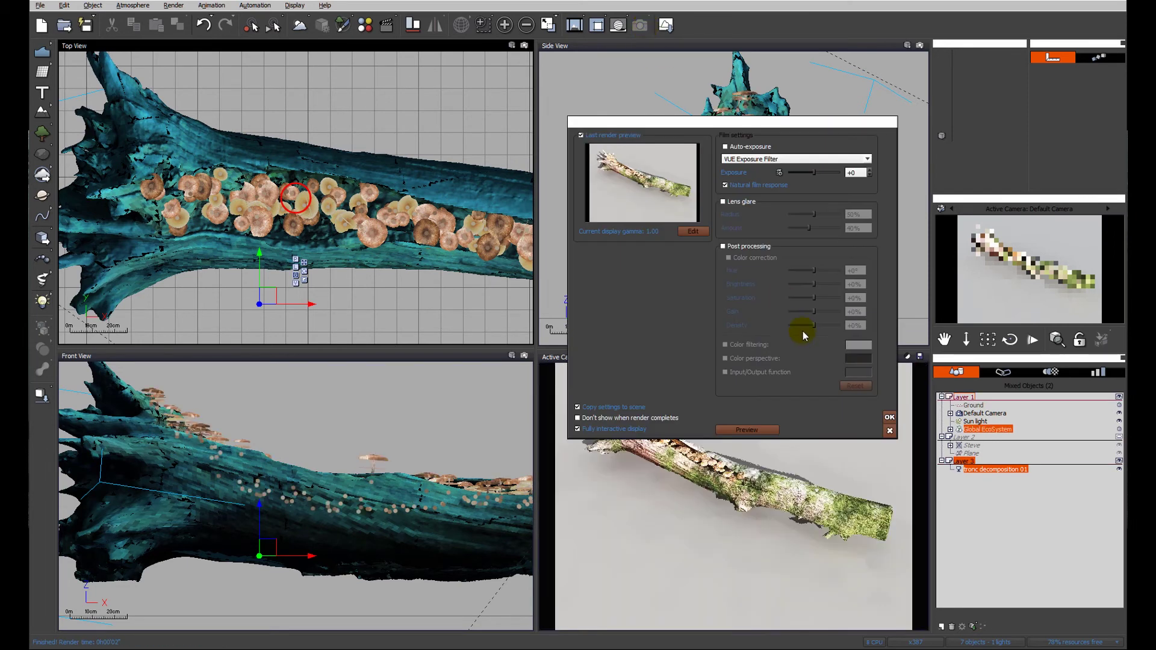
- Dismiss the render's film settings and close the EcoPainter panel
{"action": "left_click", "coordinate": [889, 417]}
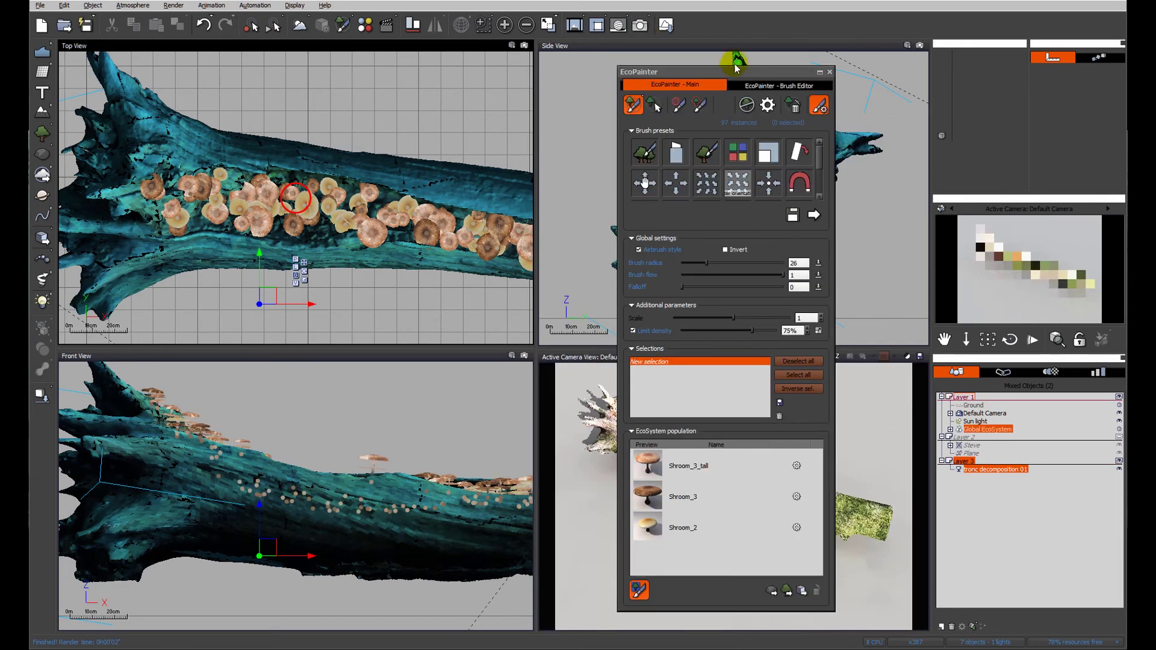
{"action": "left_click_drag", "start_coordinate": [735, 73], "coordinate": [401, 70]}
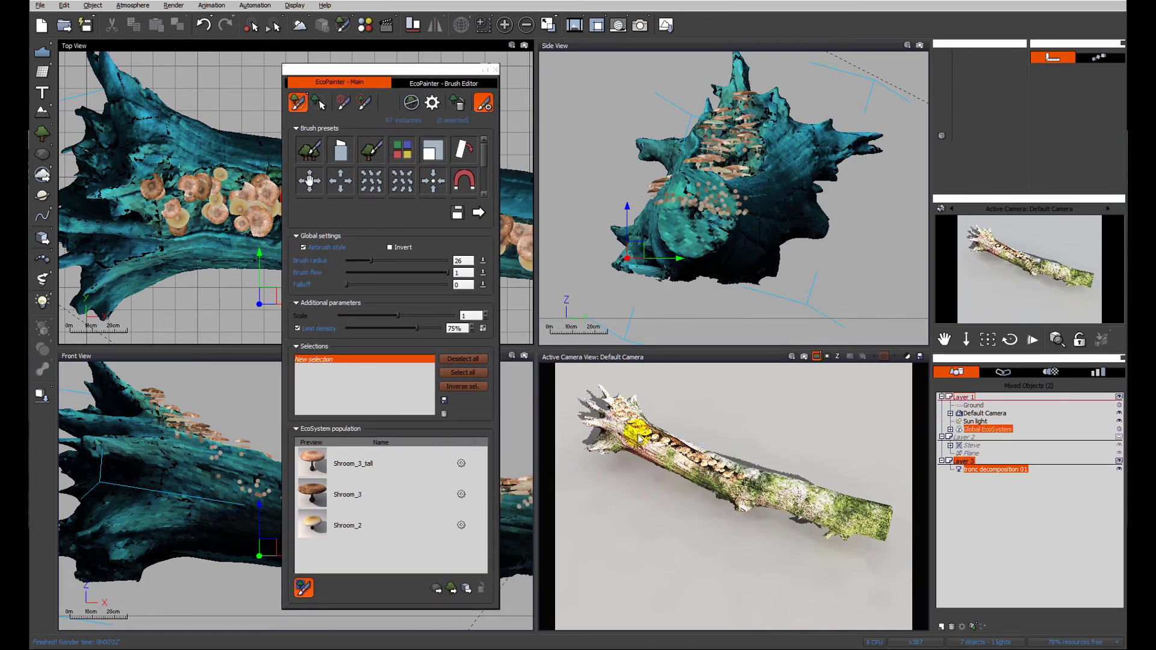
{"action": "left_click", "coordinate": [494, 70]}
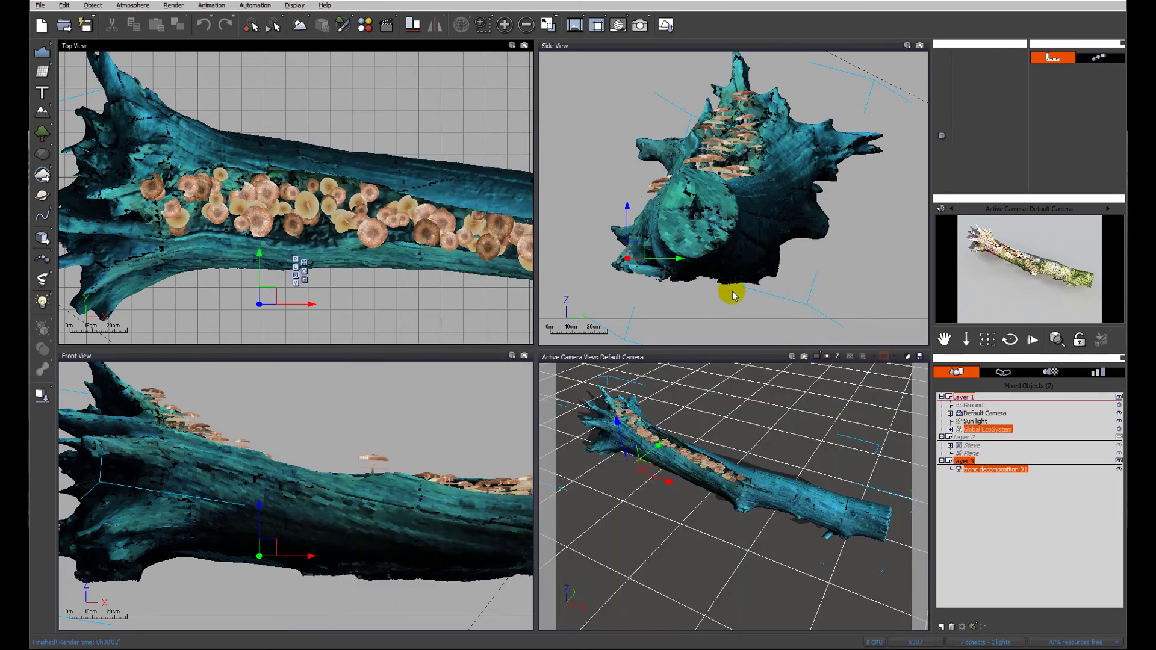
- Move the Global EcoSystem under Layer 3 in the World Browser
{"action": "left_click", "coordinate": [1006, 518]}
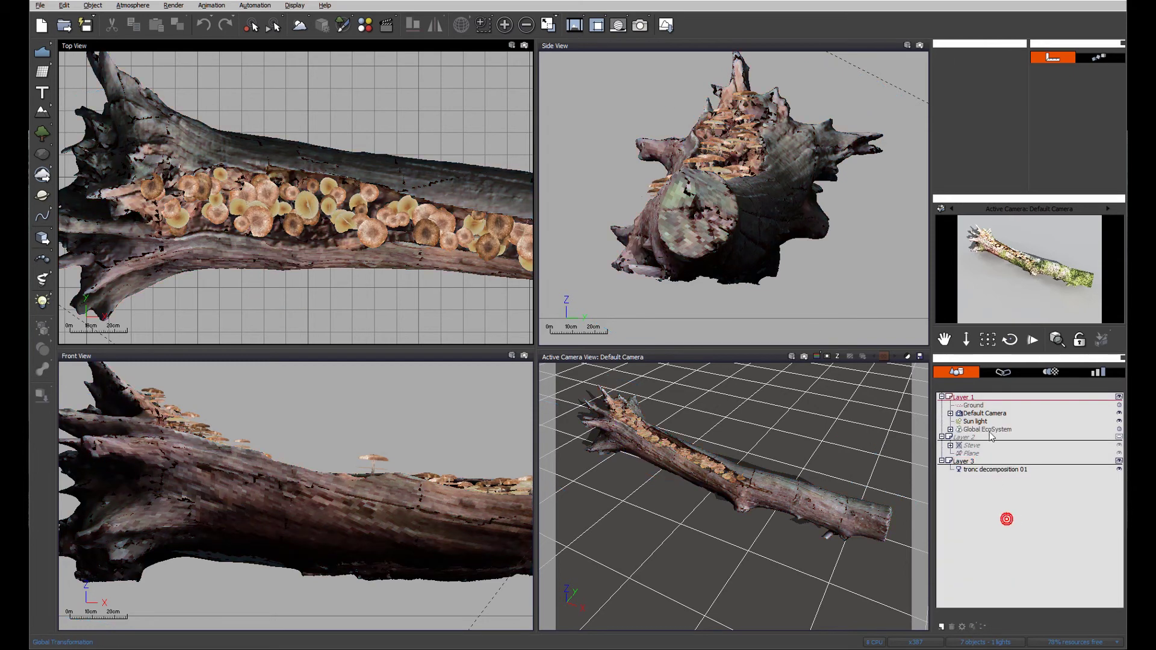
{"action": "left_click", "coordinate": [988, 429]}
{"action": "left_click_drag", "start_coordinate": [981, 431], "coordinate": [983, 476]}
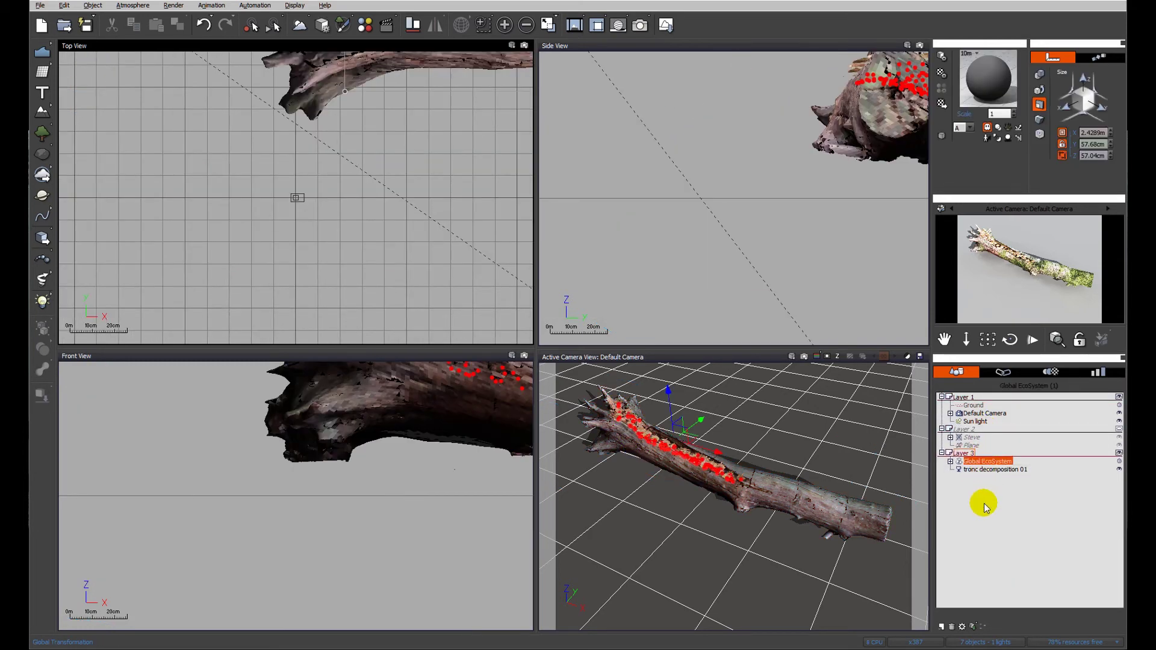
{"action": "left_click", "coordinate": [983, 504]}
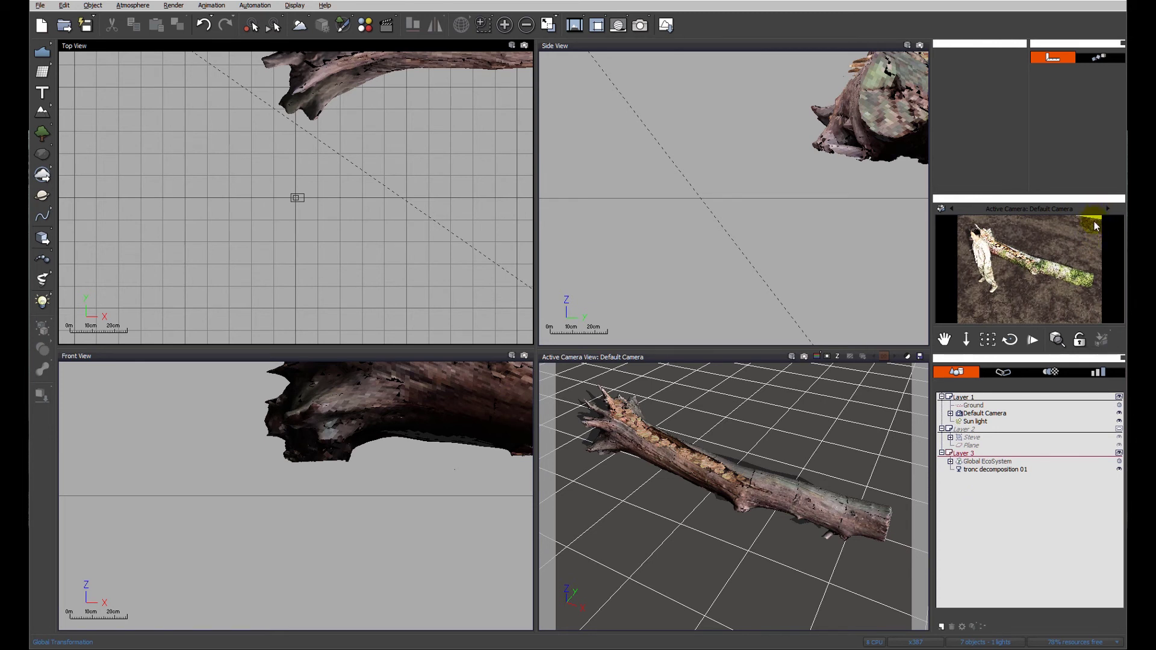
- Stretch the ground plane slightly larger in Top View and render the log among the ferns
{"action": "left_click", "coordinate": [971, 446]}
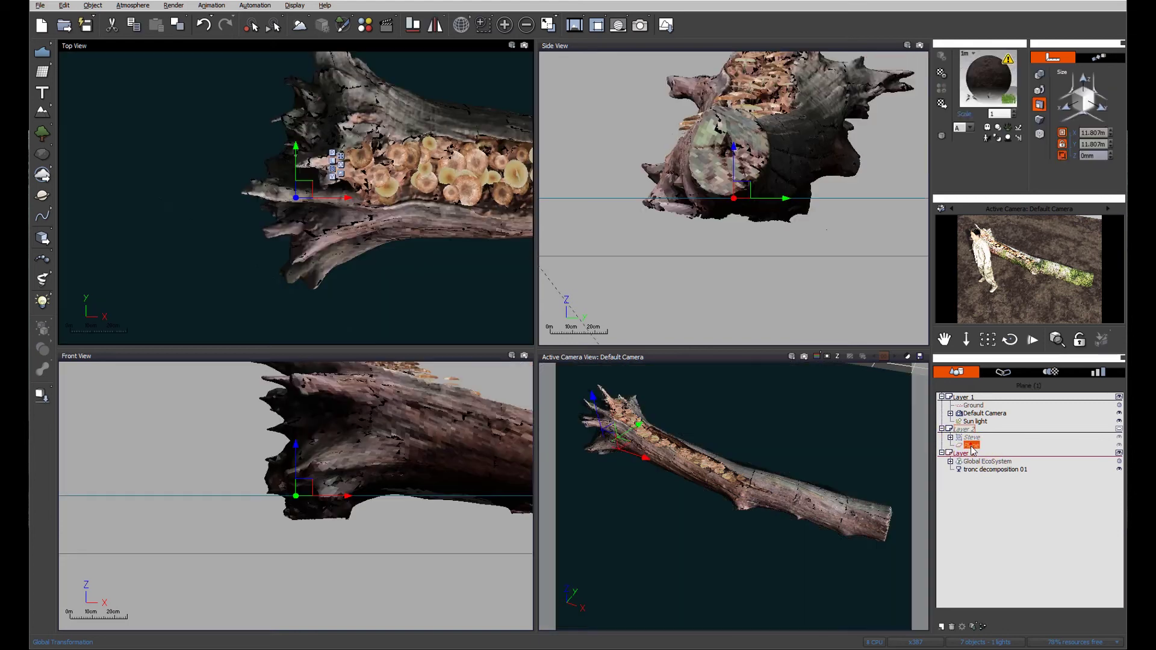
{"action": "scroll", "coordinate": [420, 250], "scroll_direction": "down", "scroll_amount": 10}
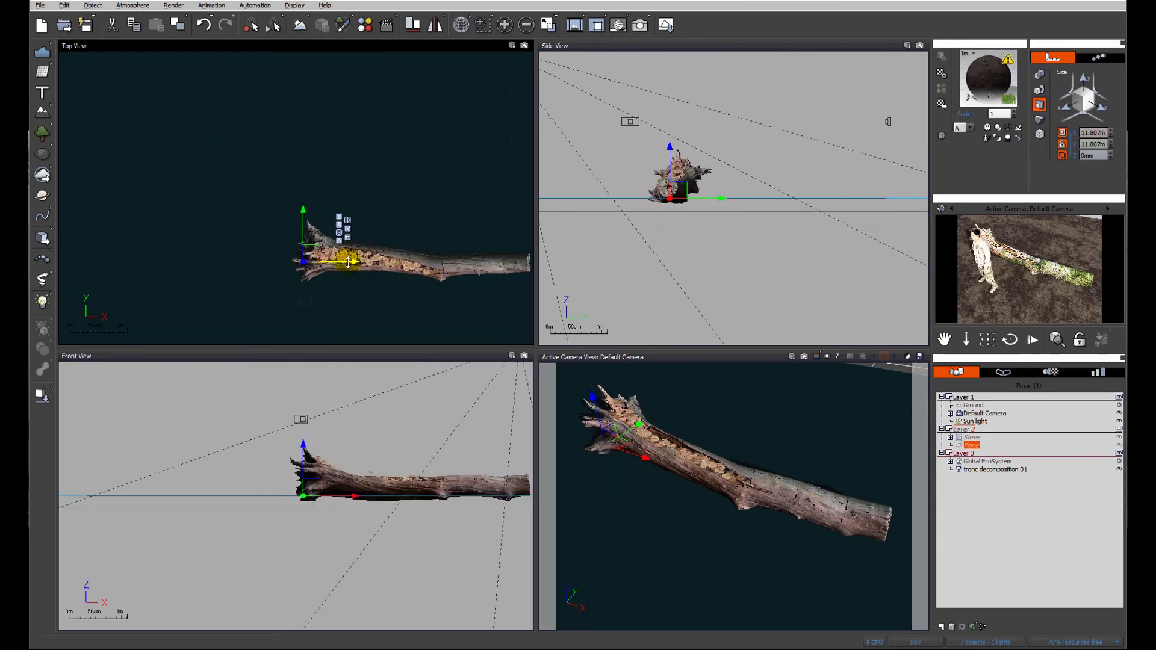
{"action": "scroll", "coordinate": [348, 262], "scroll_direction": "down", "scroll_amount": 2}
{"action": "left_click_drag", "start_coordinate": [339, 190], "coordinate": [338, 181]}
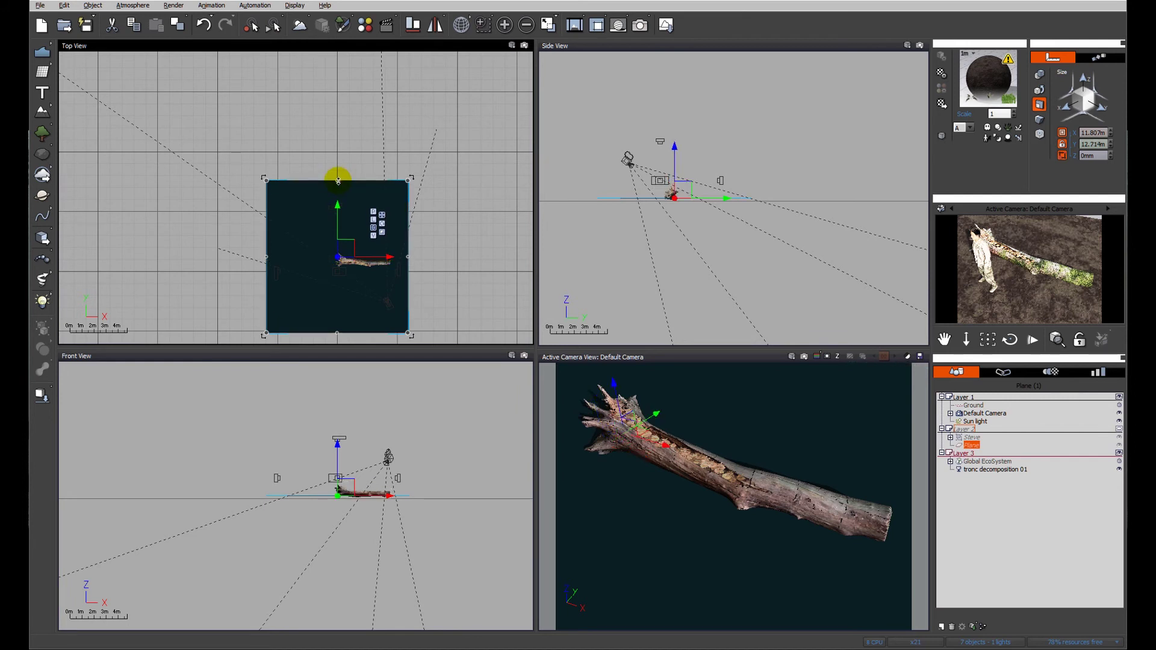
{"action": "left_click", "coordinate": [1009, 530]}
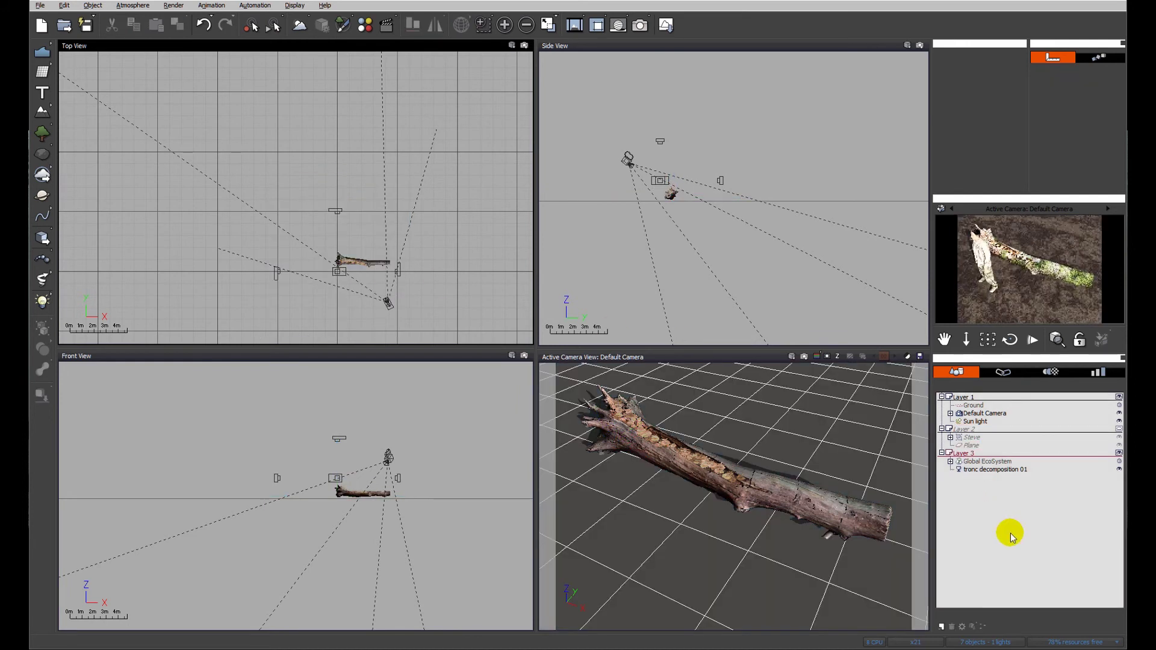
{"action": "left_click", "coordinate": [640, 27]}
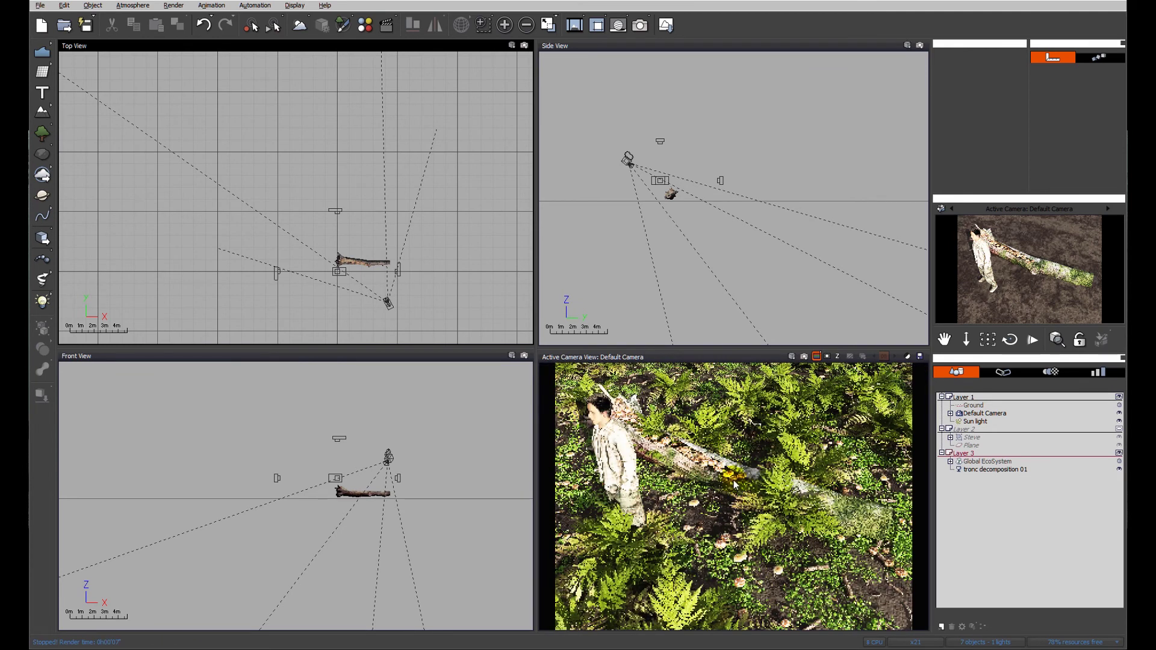
{"action": "left_click", "coordinate": [972, 444]}
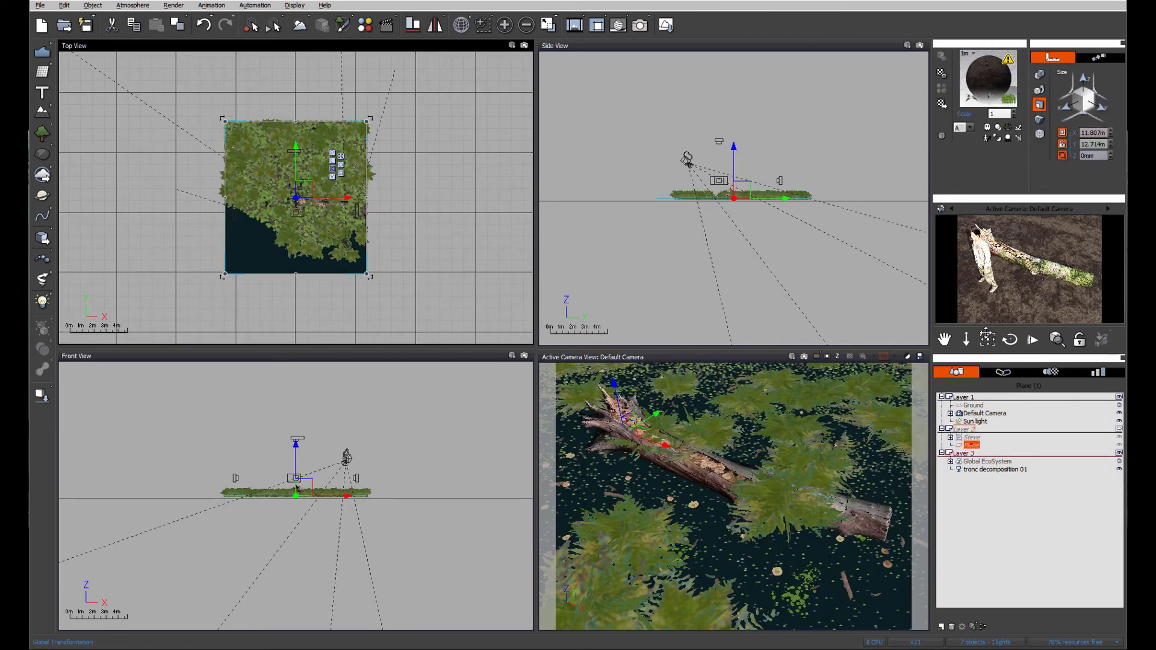
- Edit the ground plane's material and show the Ferns layer's distribution settings
{"action": "right_click", "coordinate": [990, 75]}
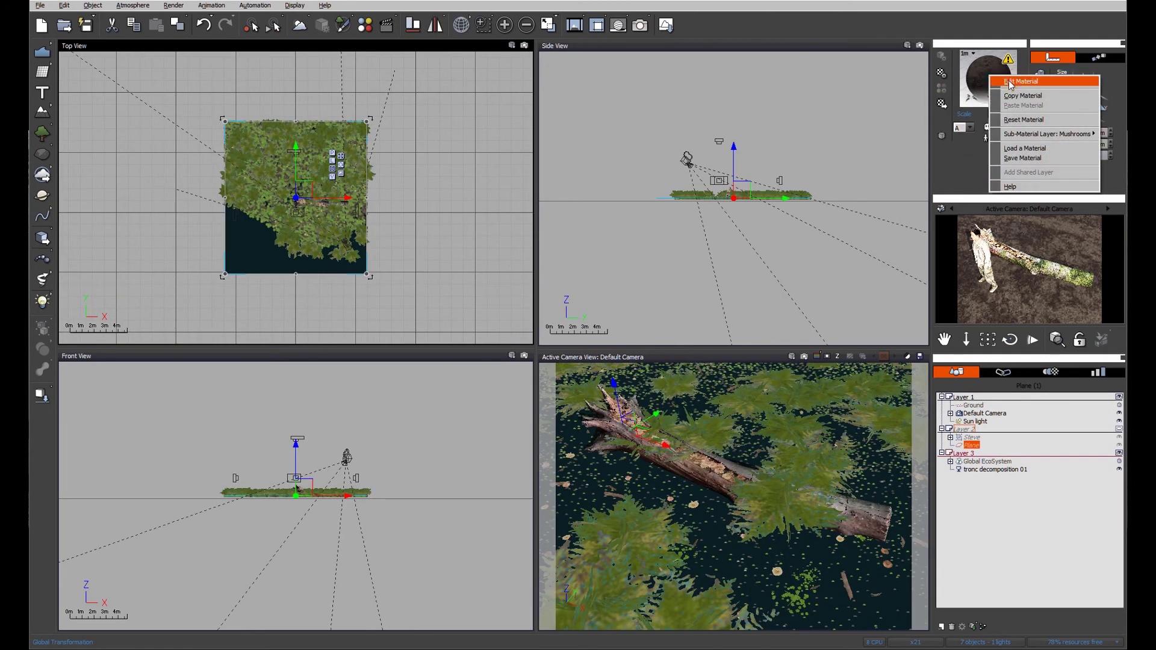
{"action": "left_click", "coordinate": [1017, 81]}
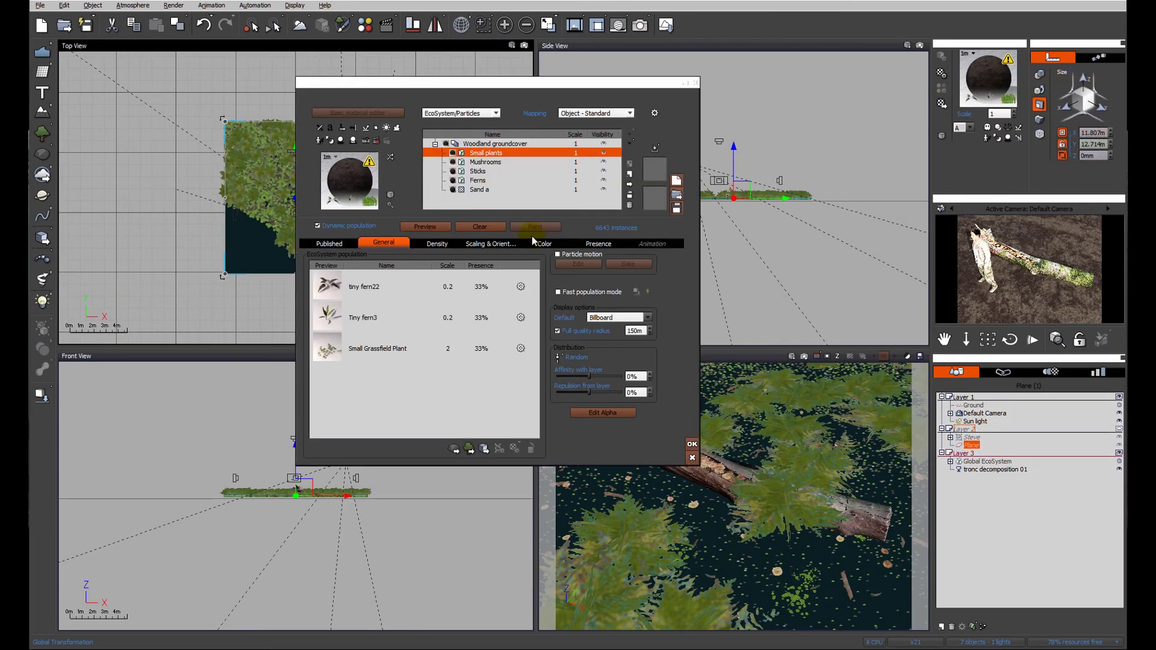
{"action": "left_click", "coordinate": [478, 179]}
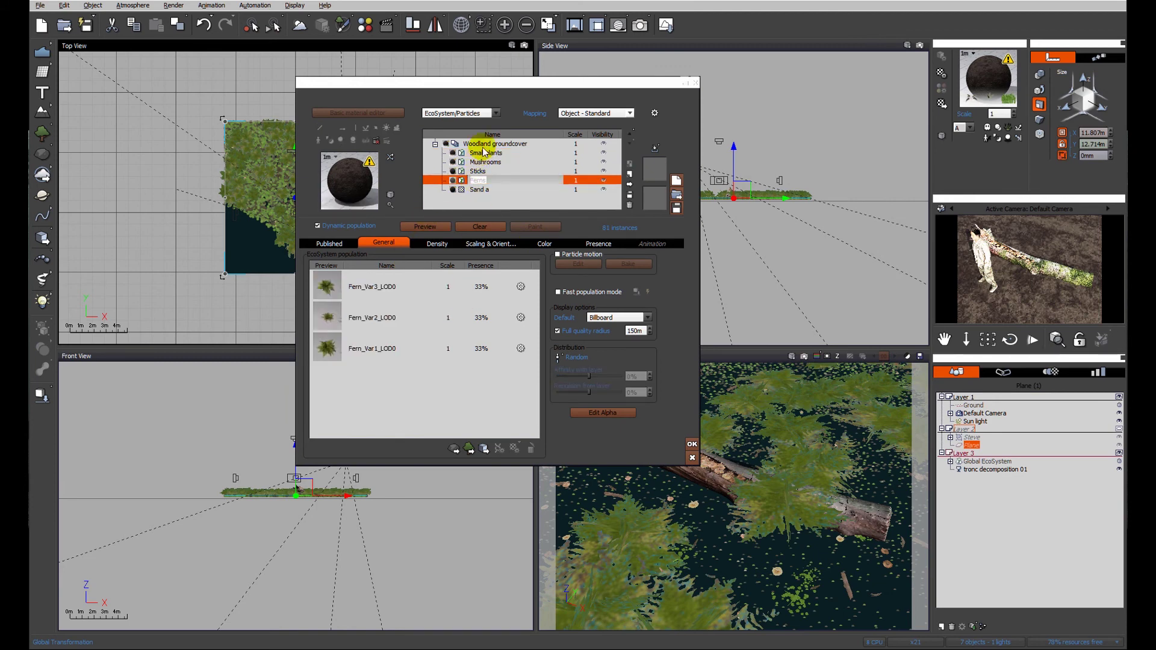
{"action": "left_click", "coordinate": [331, 243]}
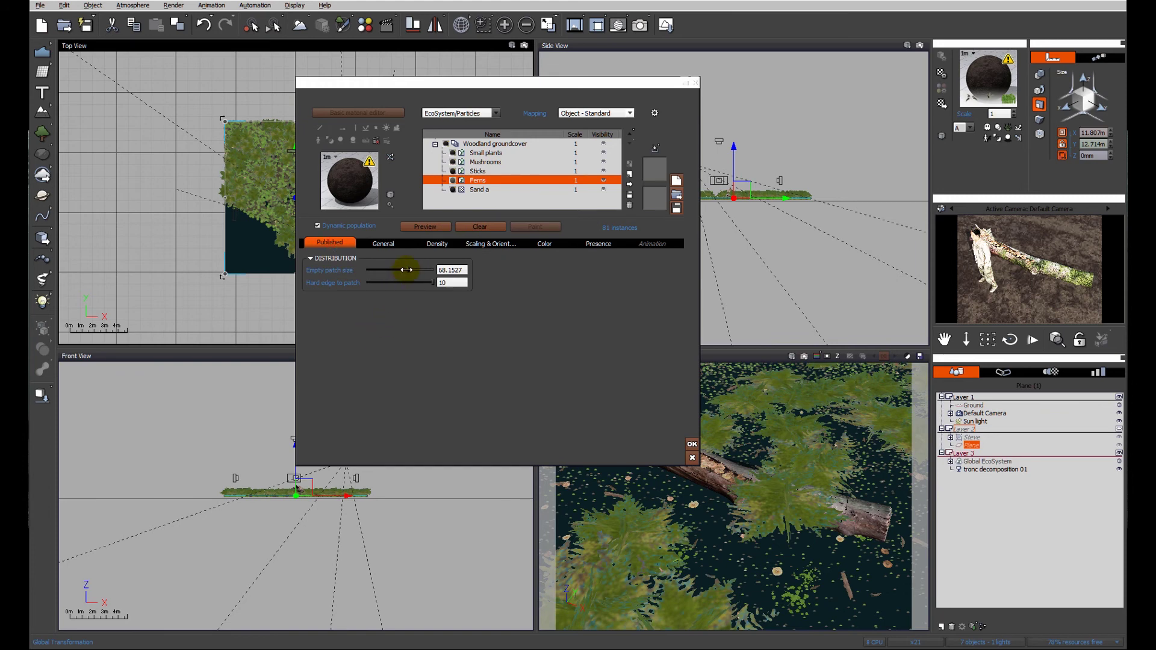
- Turn off dynamic population and populate the ferns over the plane
{"action": "left_click", "coordinate": [424, 227]}
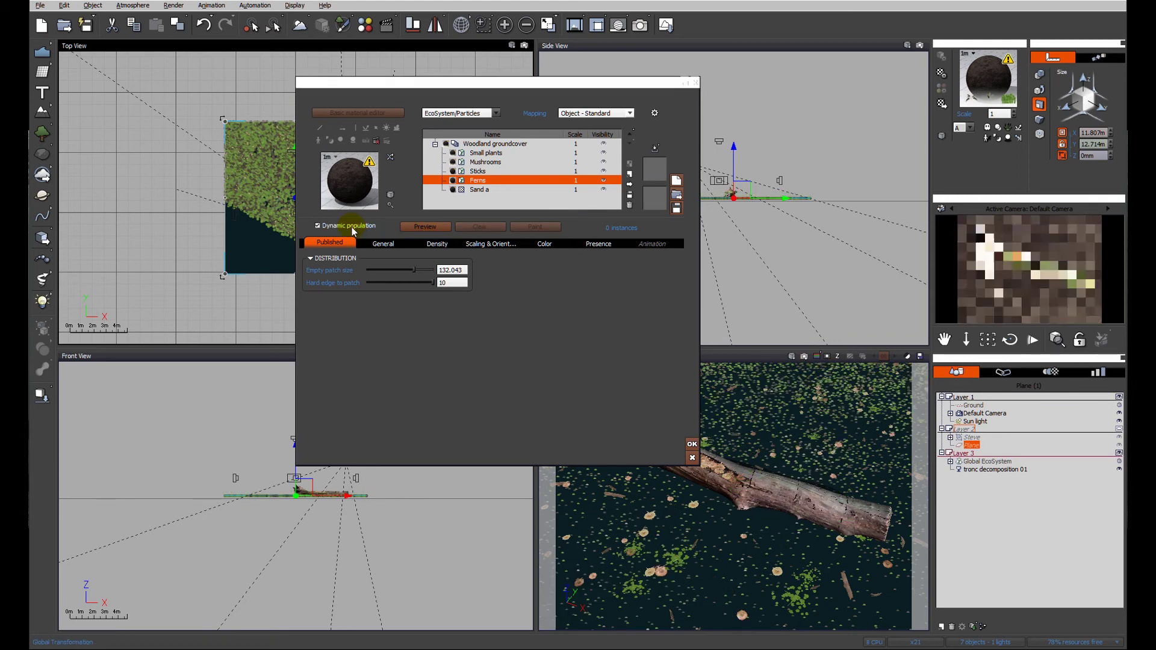
{"action": "left_click", "coordinate": [351, 227]}
{"action": "left_click", "coordinate": [413, 227]}
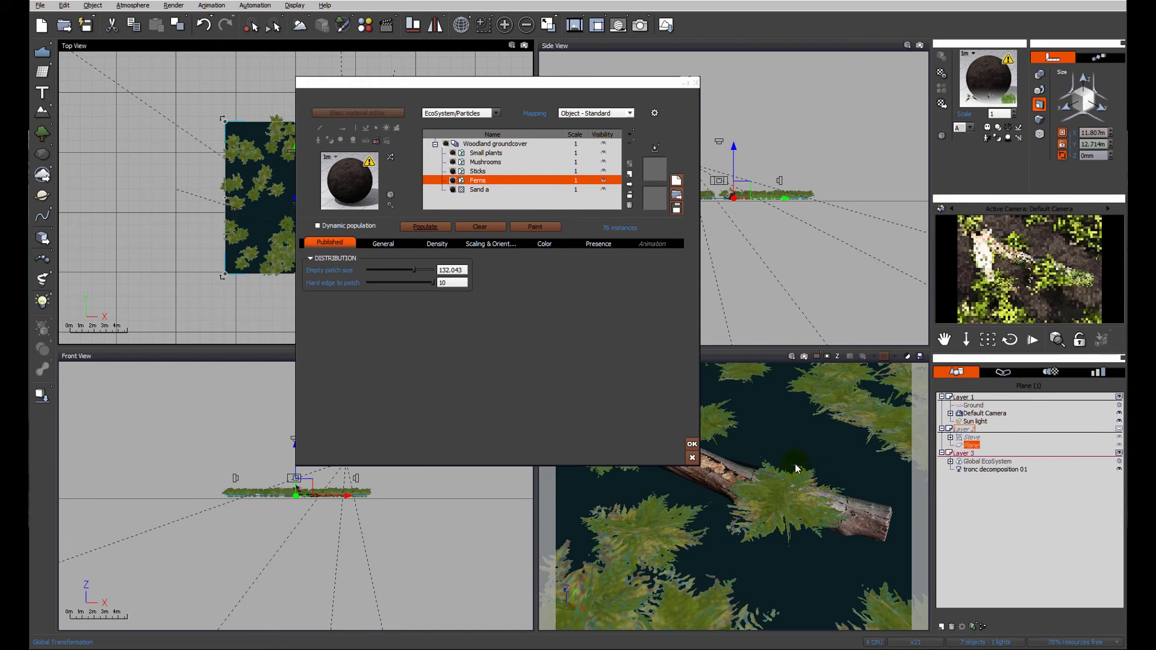
- Enable Decay near foreign objects for fern density, repopulate, restore dynamic population, and render
{"action": "left_click", "coordinate": [432, 242]}
{"action": "left_click", "coordinate": [465, 359]}
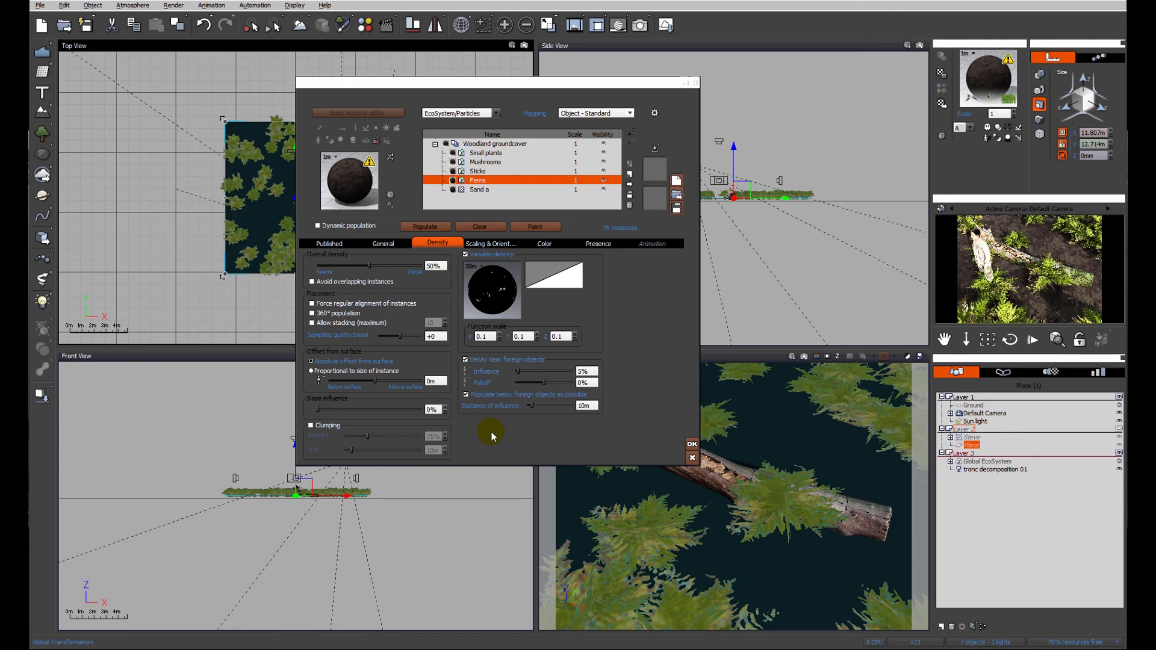
{"action": "left_click", "coordinate": [436, 226]}
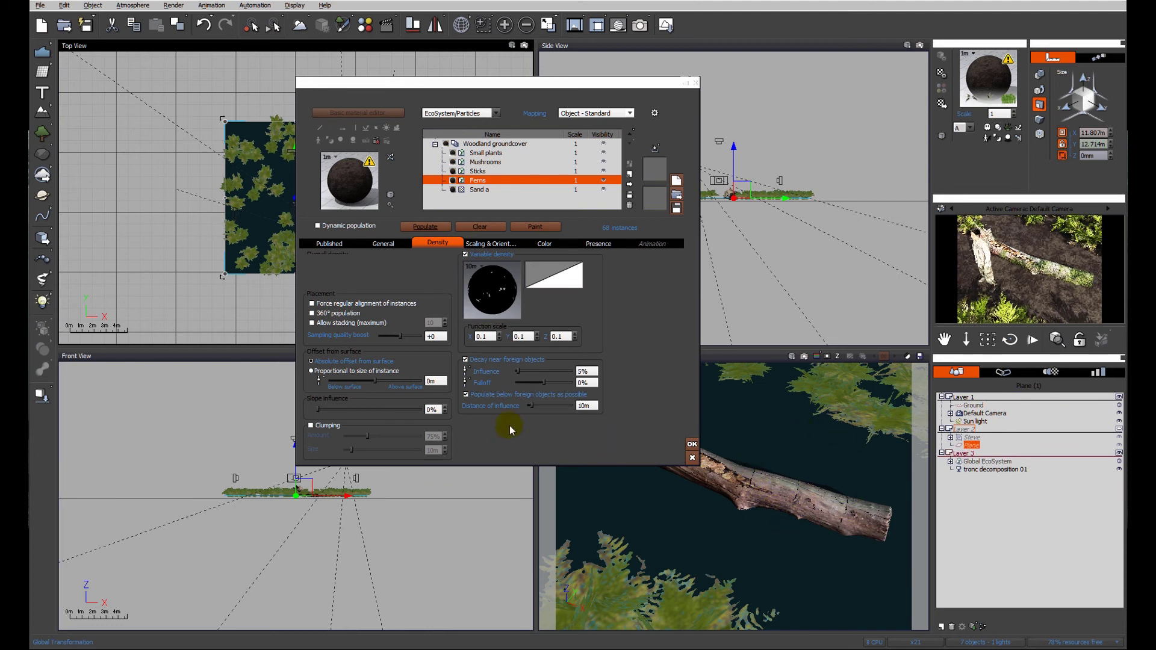
{"action": "left_click", "coordinate": [438, 227]}
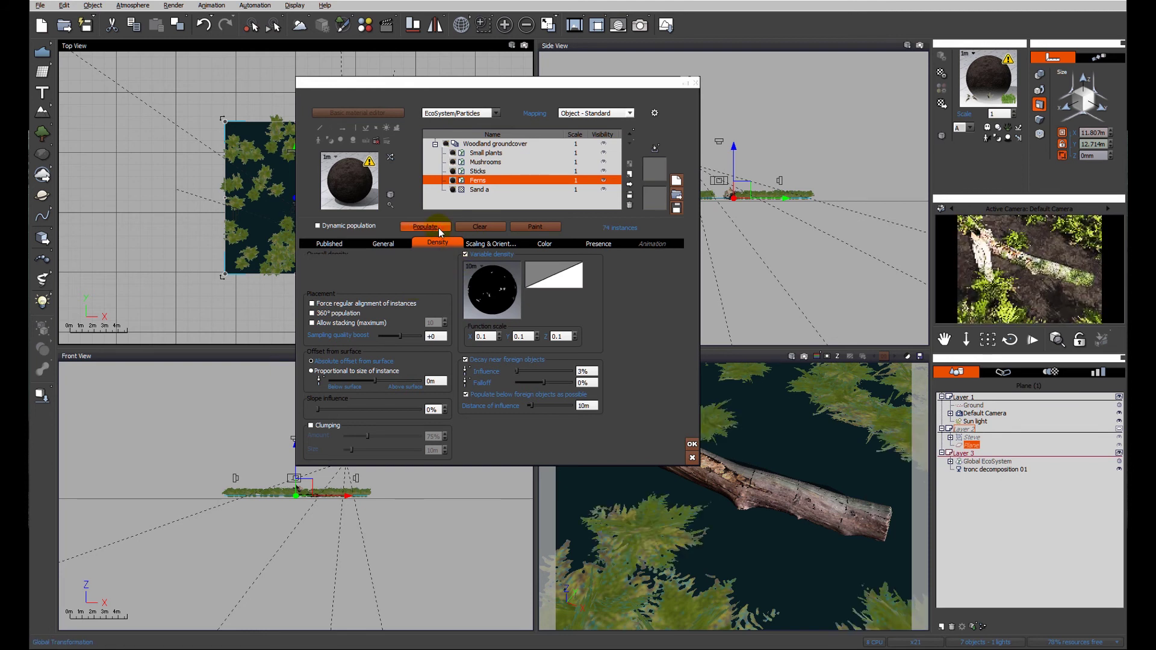
{"action": "left_click", "coordinate": [341, 226]}
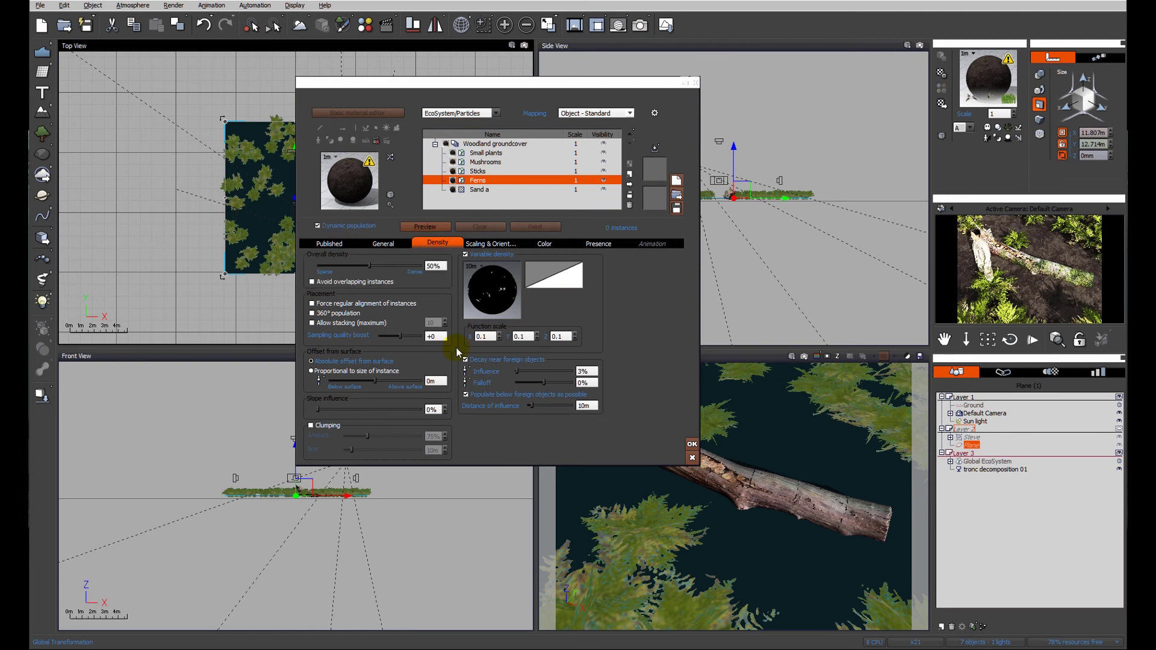
{"action": "left_click", "coordinate": [639, 25]}
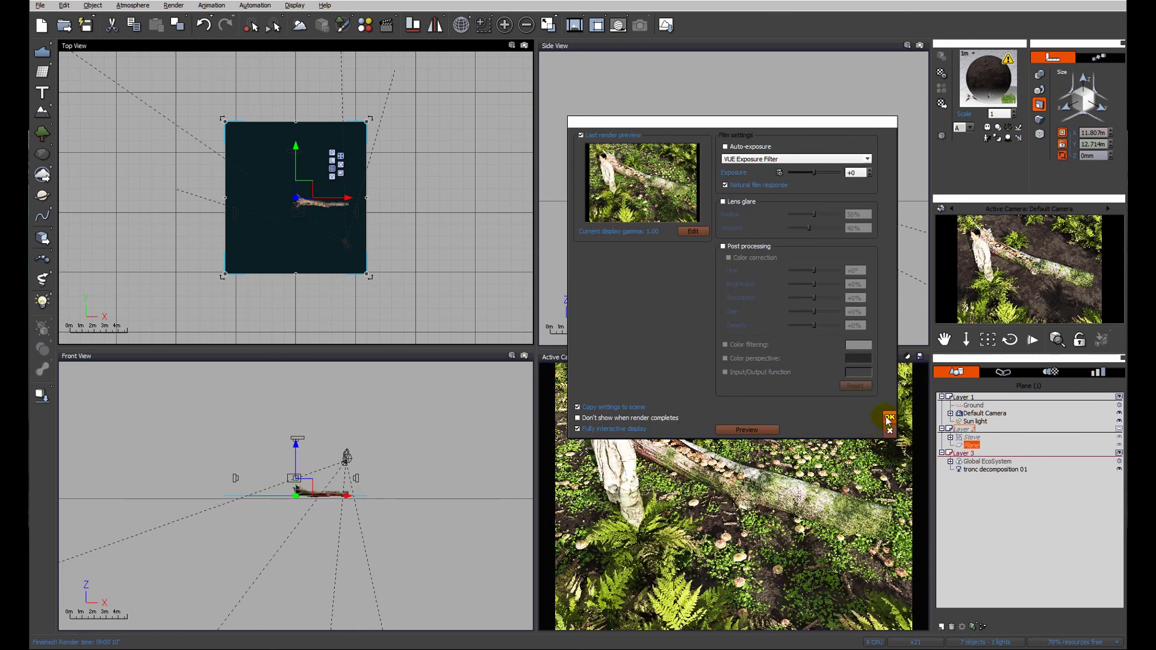
- Deselect the ground plane and render the final fern-covered log scene, dismissing the film settings dialogs
{"action": "left_click", "coordinate": [889, 417]}
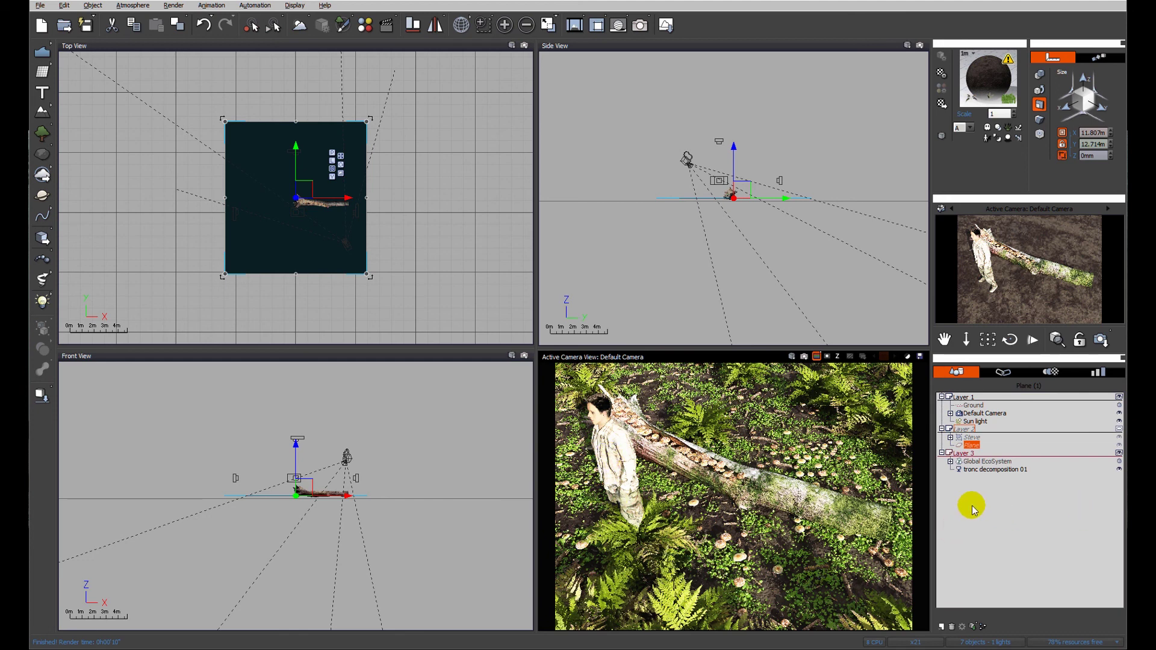
{"action": "left_click", "coordinate": [960, 444]}
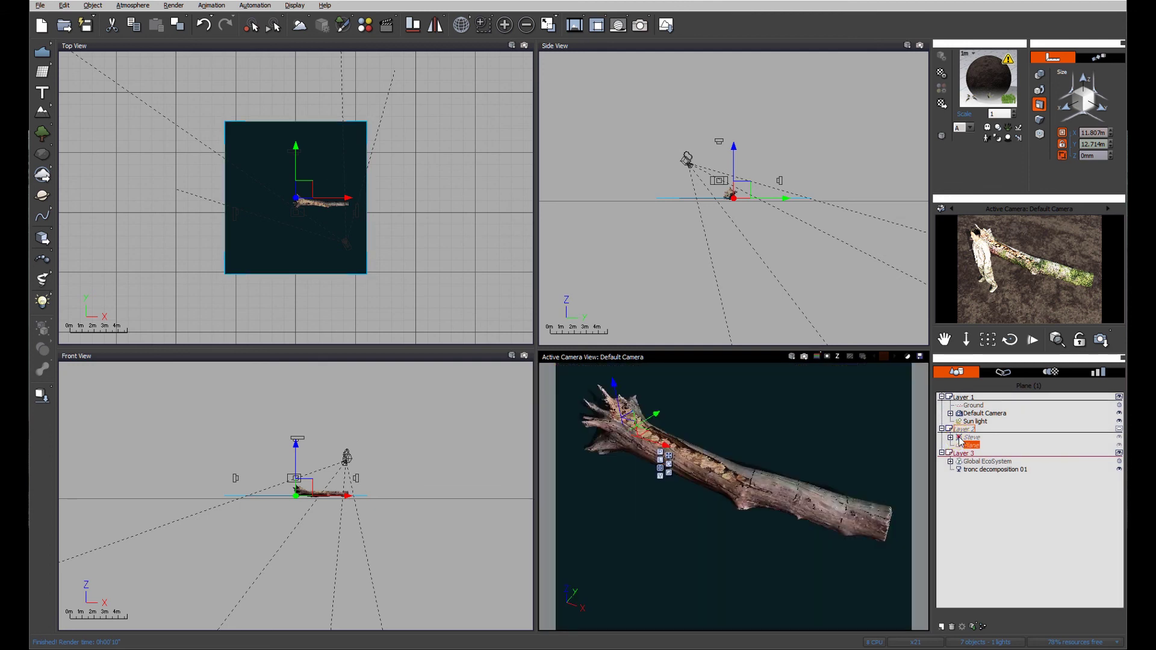
{"action": "left_click", "coordinate": [986, 497]}
{"action": "left_click", "coordinate": [639, 25]}
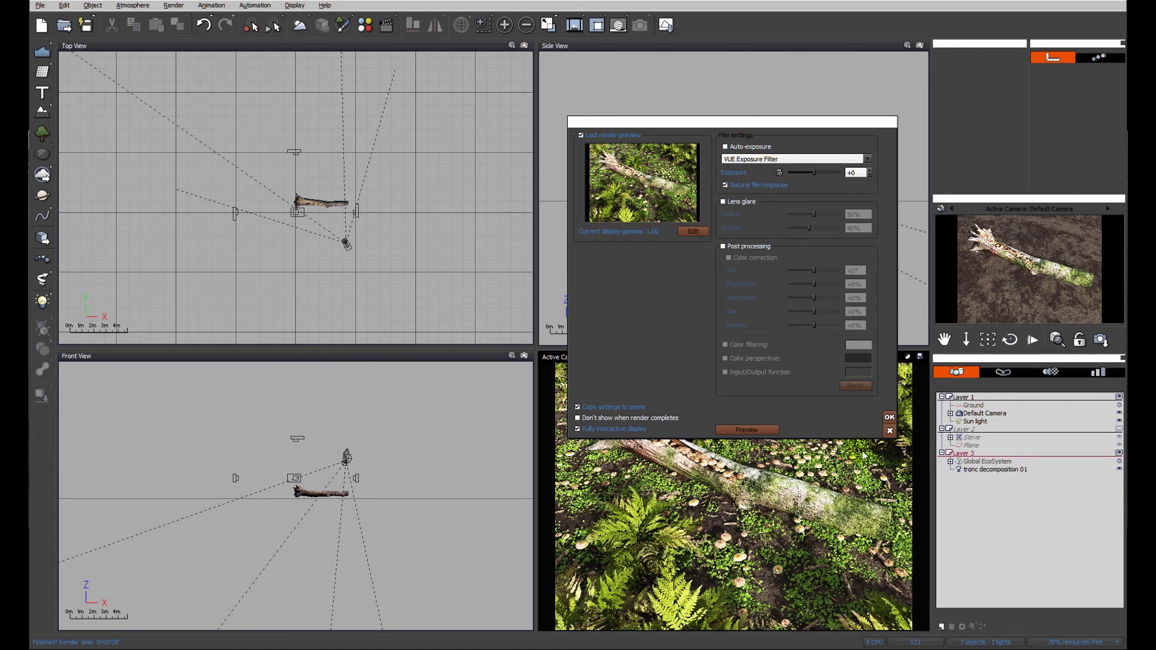
{"action": "left_click", "coordinate": [888, 417]}
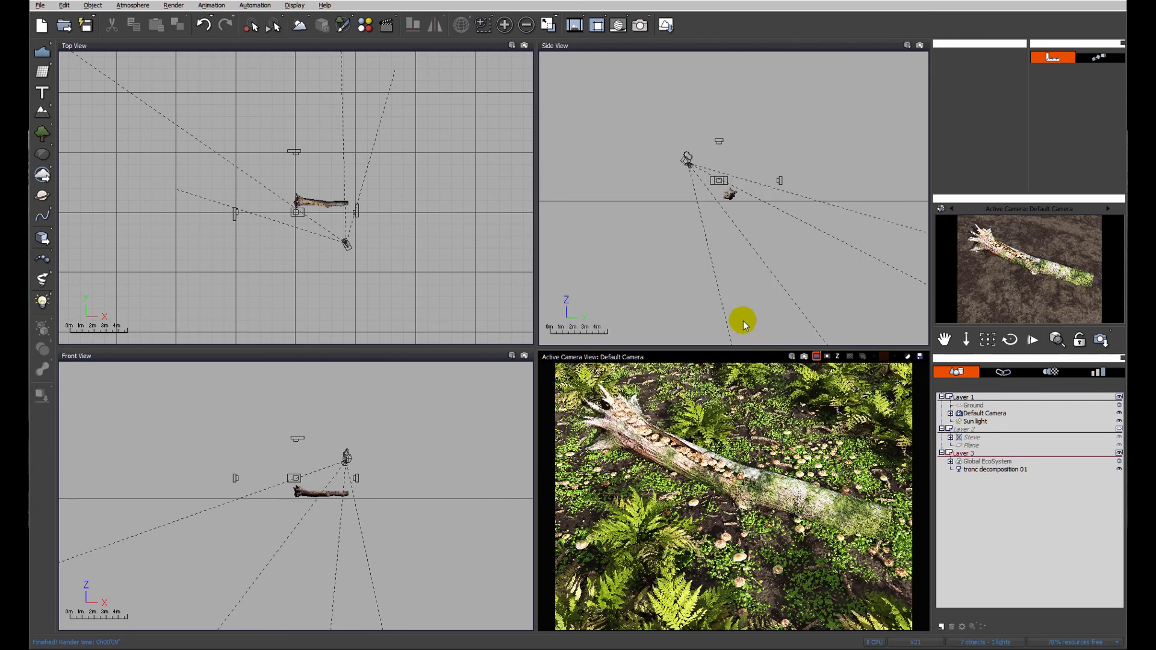